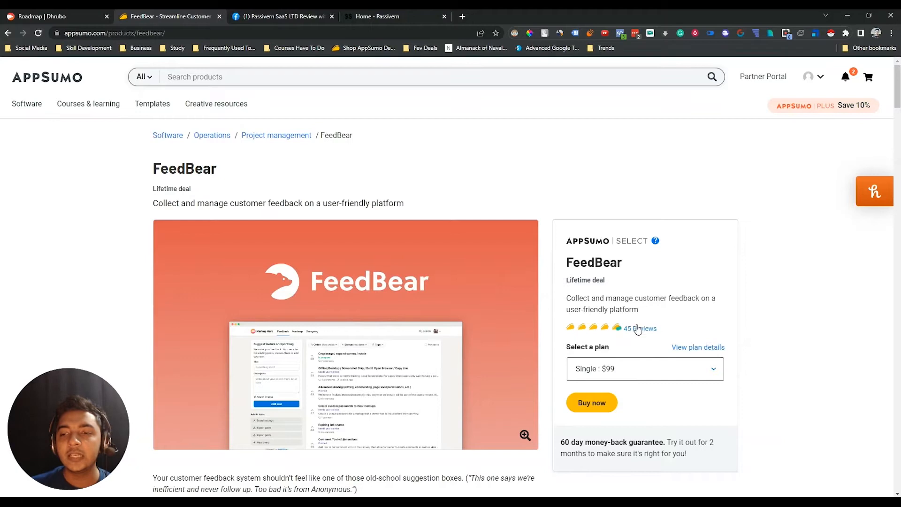
# Review the FeedBear deal's overview on AppSumo, covering its summary, best-for list, alternatives, integrations and feature descriptions.
pyautogui.scroll(-9, 451, 295)
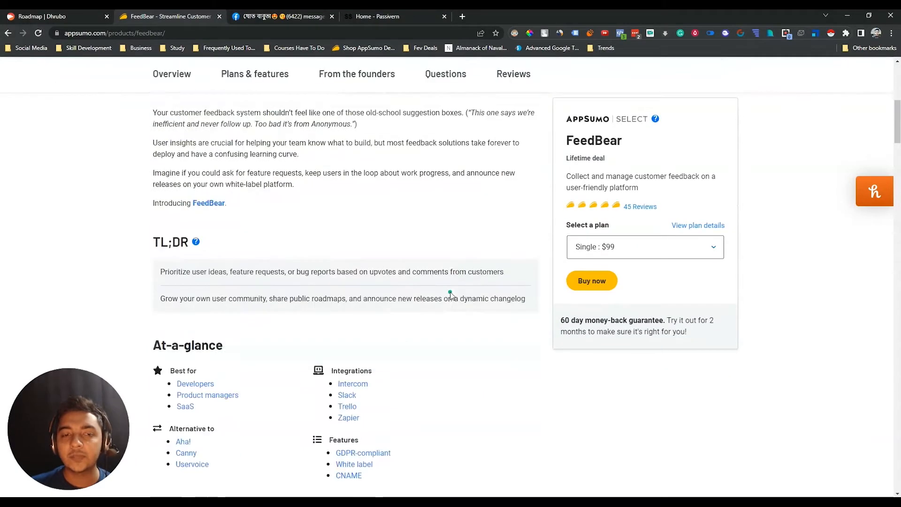
pyautogui.scroll(-3, 450, 295)
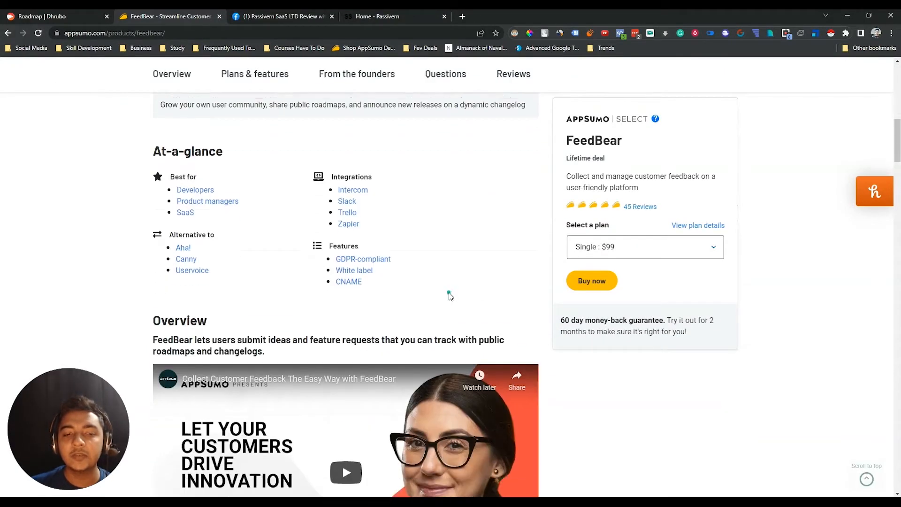
pyautogui.moveTo(158, 334); pyautogui.dragTo(284, 350)
pyautogui.click(285, 348)
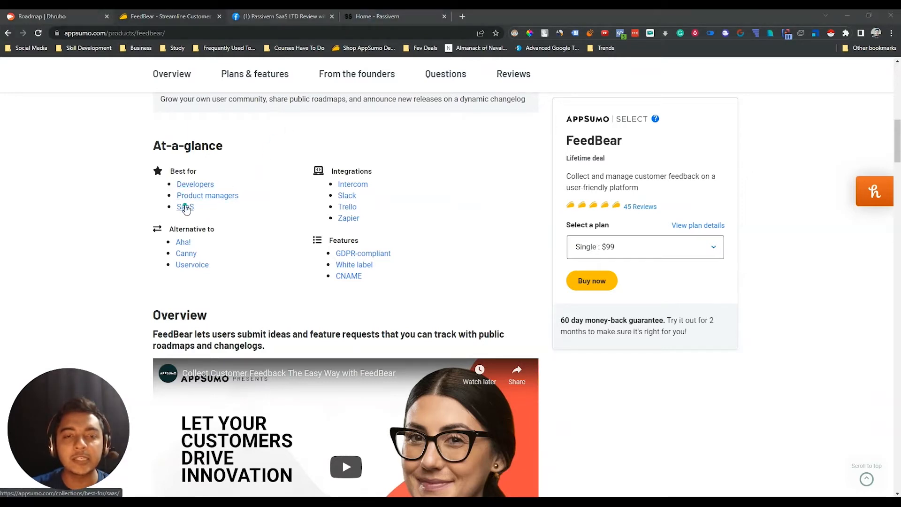
pyautogui.scroll(-15, 547, 344)
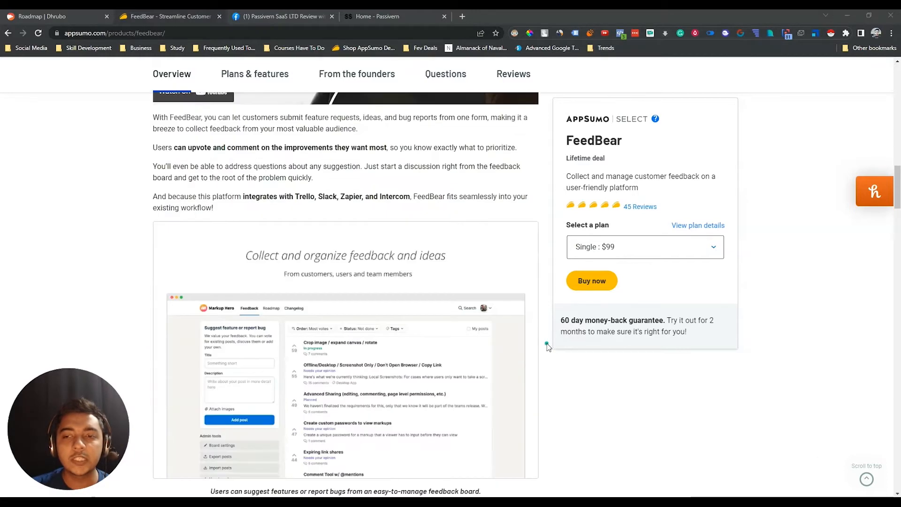
pyautogui.scroll(-20, 548, 345)
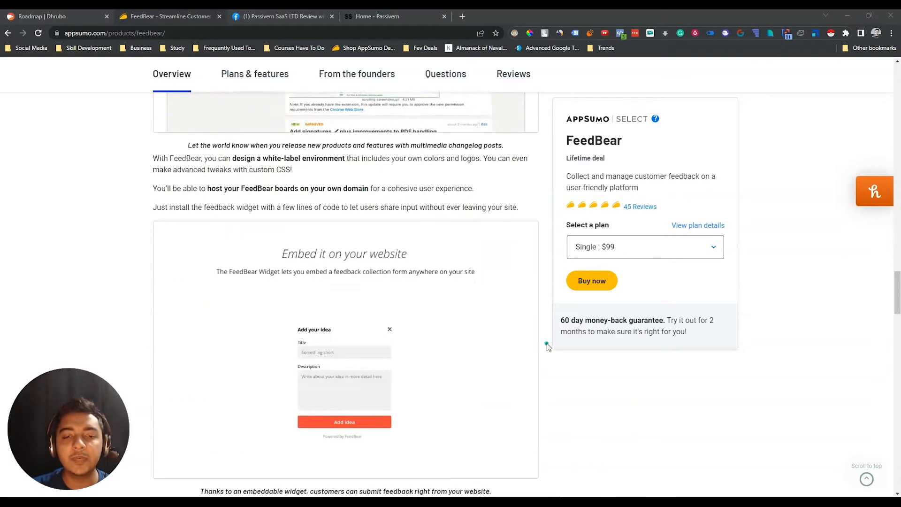
# Examine the Single plan's price and its limits for projects, idea boards, users and admin users.
pyautogui.scroll(-6, 547, 346)
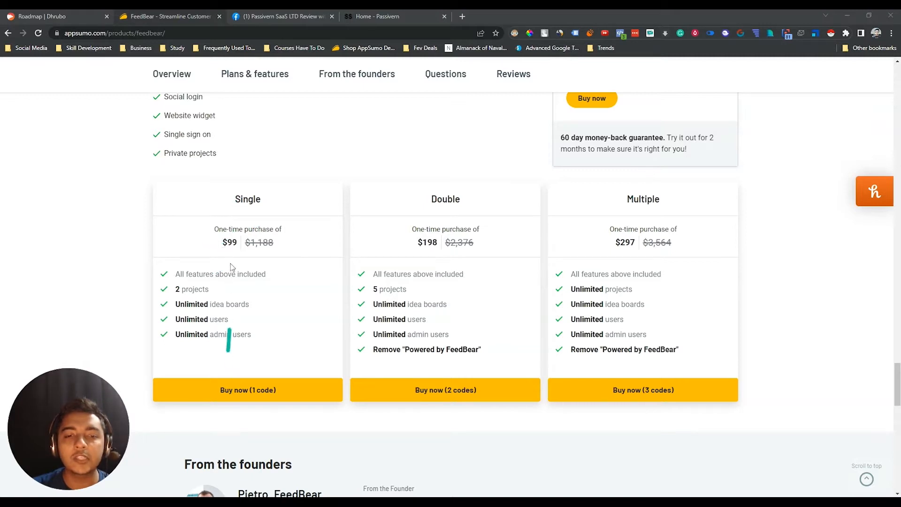
pyautogui.moveTo(221, 245); pyautogui.dragTo(261, 245)
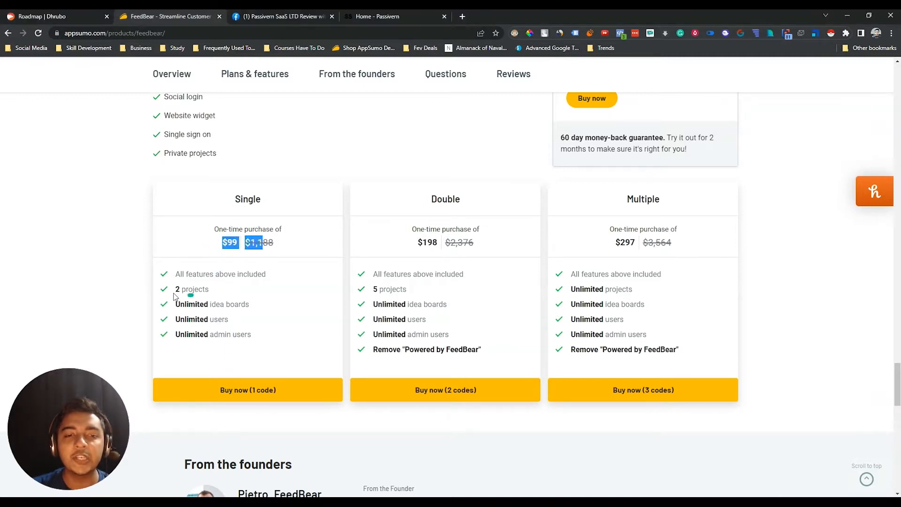
pyautogui.moveTo(176, 291); pyautogui.dragTo(264, 311)
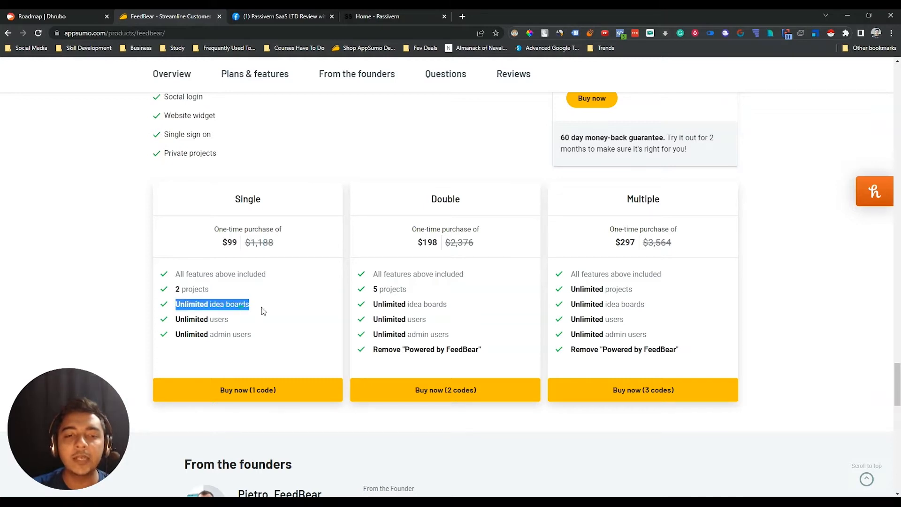
pyautogui.moveTo(177, 322); pyautogui.dragTo(248, 324)
pyautogui.moveTo(180, 334); pyautogui.dragTo(265, 342)
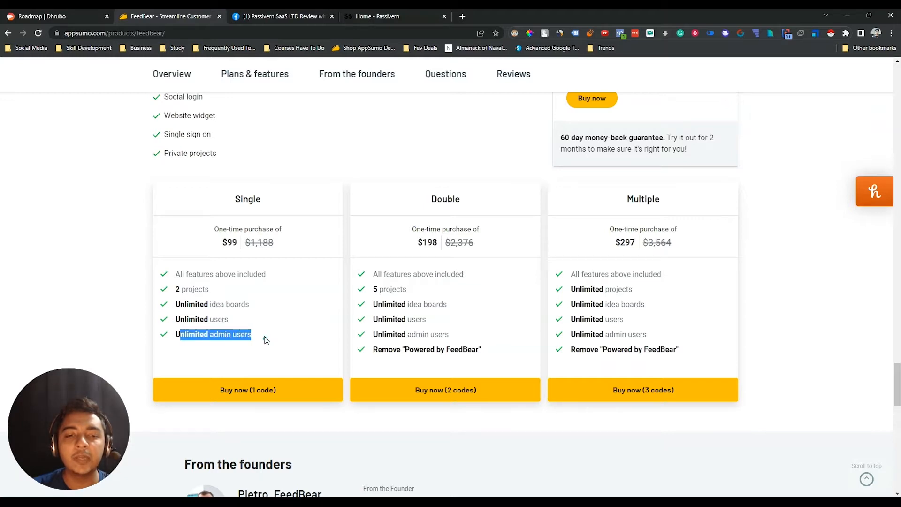
# Read through the list of features included in all FeedBear plans.
pyautogui.scroll(5, 193, 258)
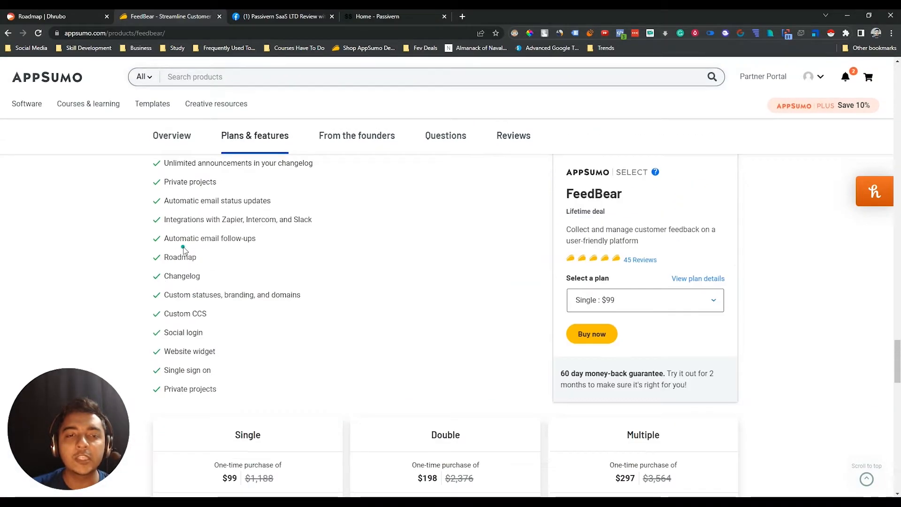
pyautogui.moveTo(165, 250); pyautogui.dragTo(199, 451)
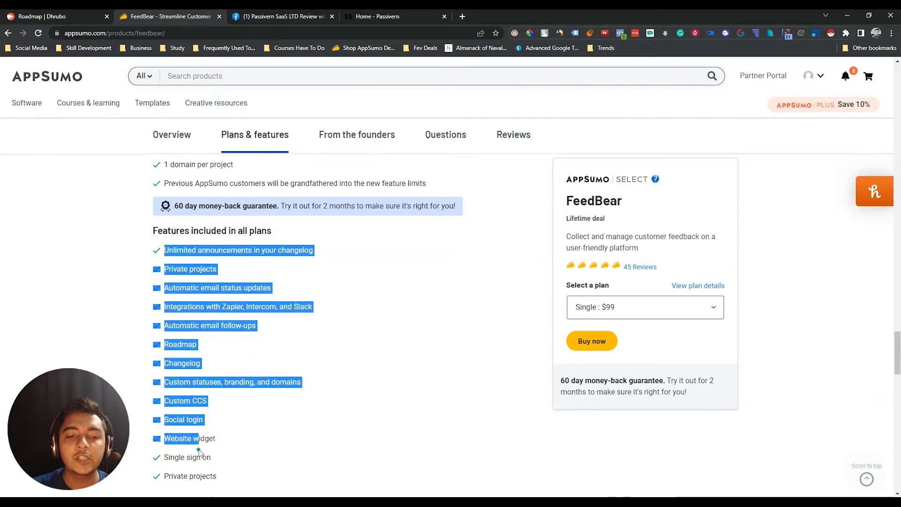
pyautogui.scroll(-4, 199, 451)
pyautogui.scroll(-3, 587, 388)
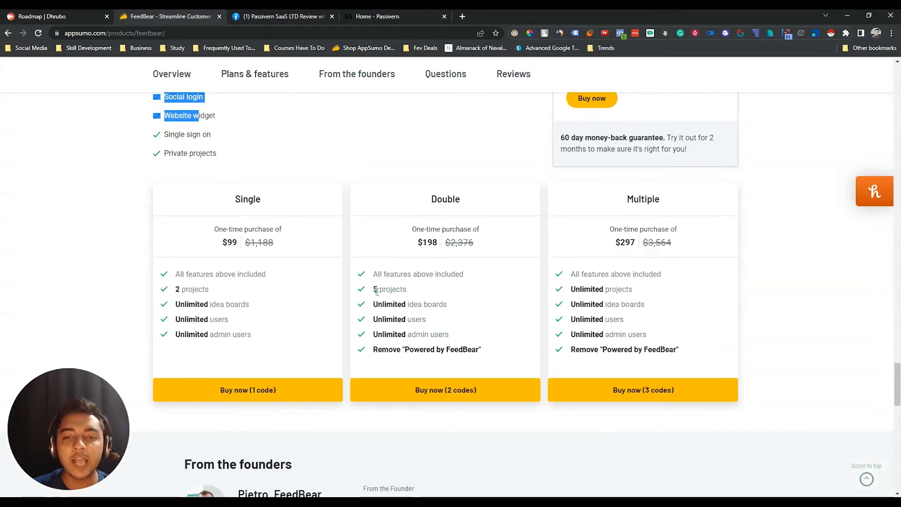
# Compare the project limits of the Double and Multiple plans and check the Multiple plan's price.
pyautogui.moveTo(374, 290); pyautogui.dragTo(424, 294)
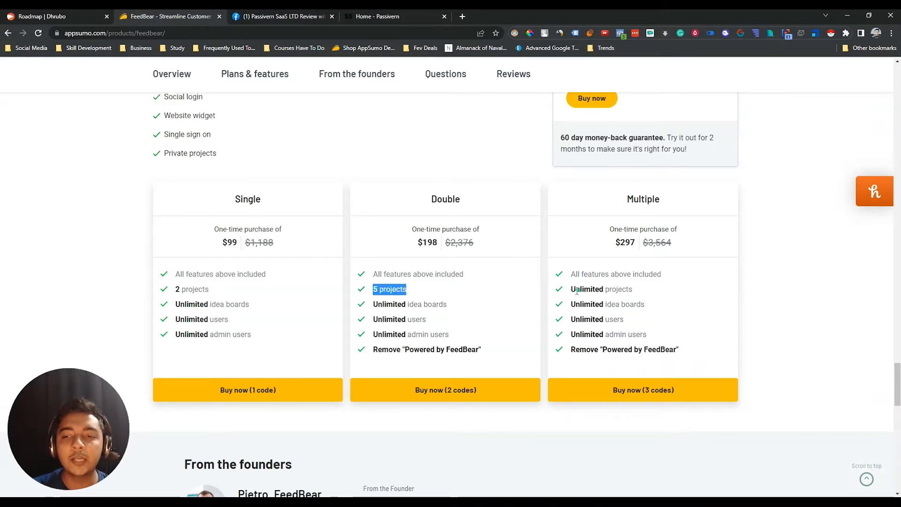
pyautogui.moveTo(572, 291); pyautogui.dragTo(645, 295)
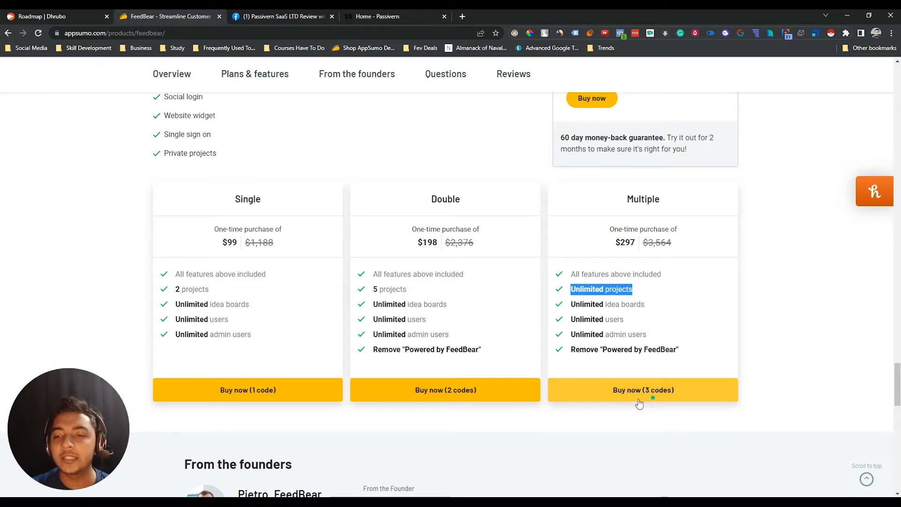
pyautogui.click(624, 245)
pyautogui.doubleClick(624, 245)
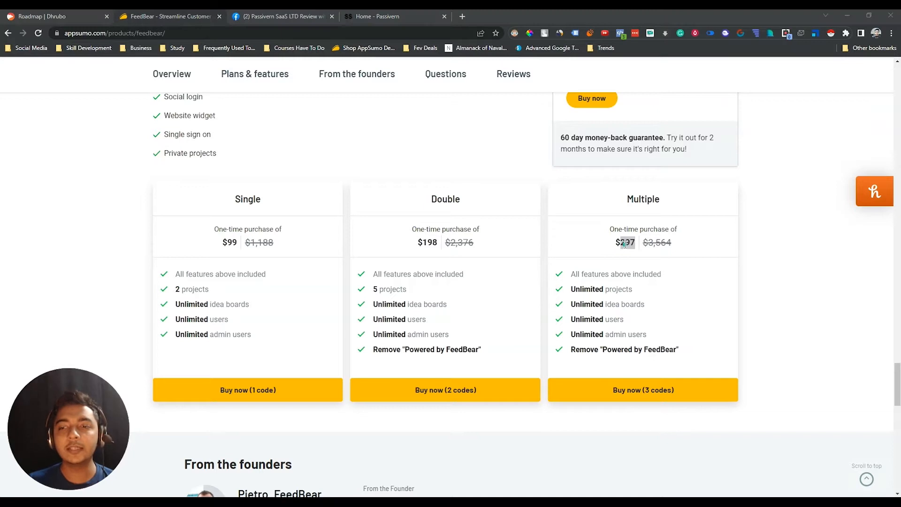
pyautogui.click(621, 245)
pyautogui.moveTo(621, 244); pyautogui.dragTo(637, 245)
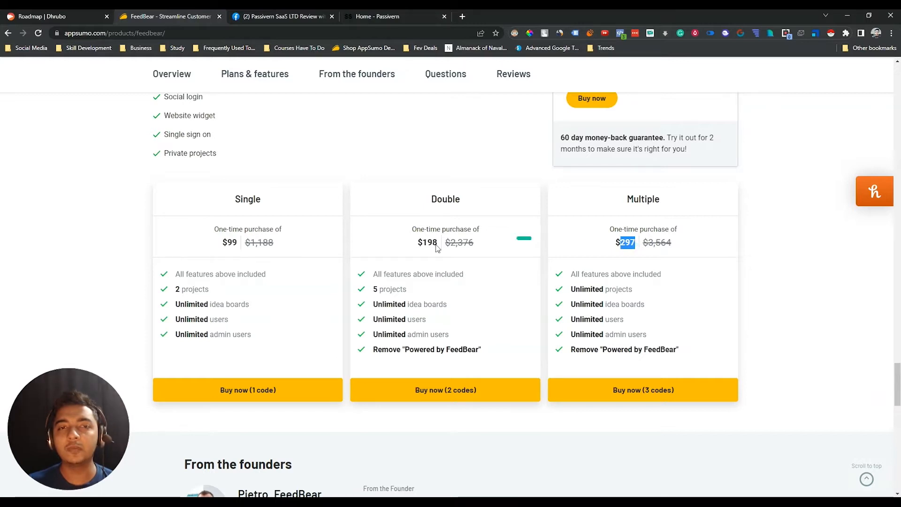
pyautogui.click(417, 308)
pyautogui.scroll(15, 403, 281)
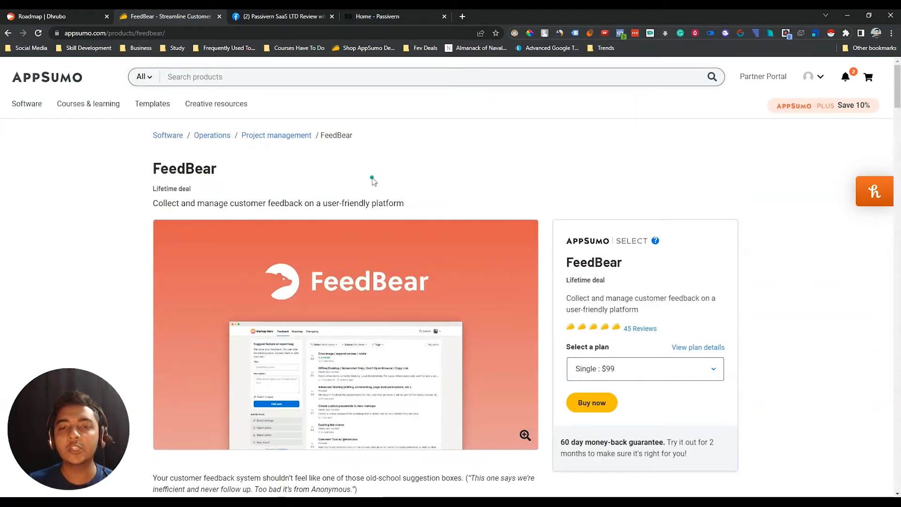
# Switch to the Passivern SaaS LTD Review with Giveaway Facebook group and look through its recent posts.
pyautogui.click(286, 18)
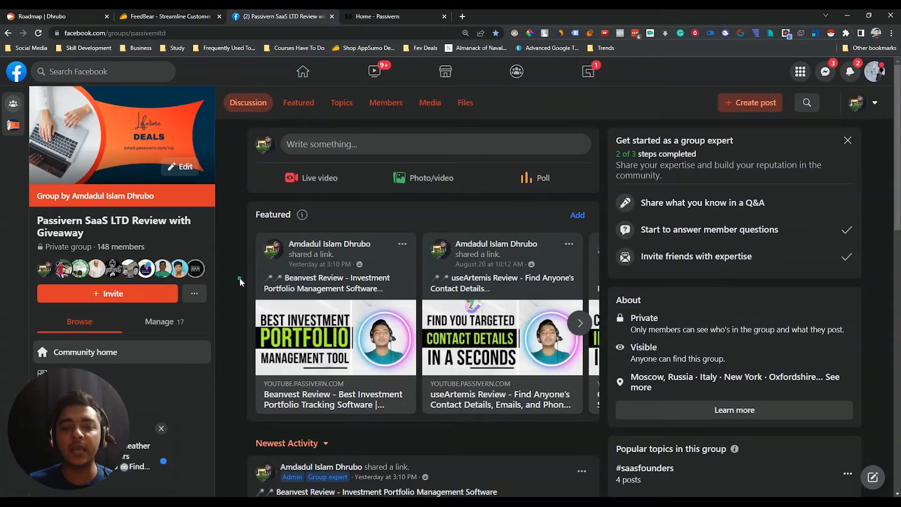
pyautogui.scroll(-7, 239, 277)
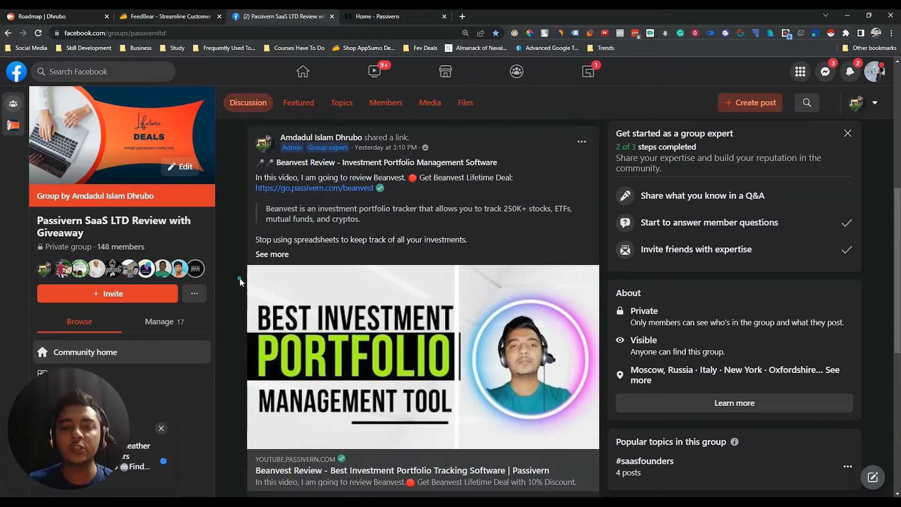
pyautogui.scroll(-9, 239, 277)
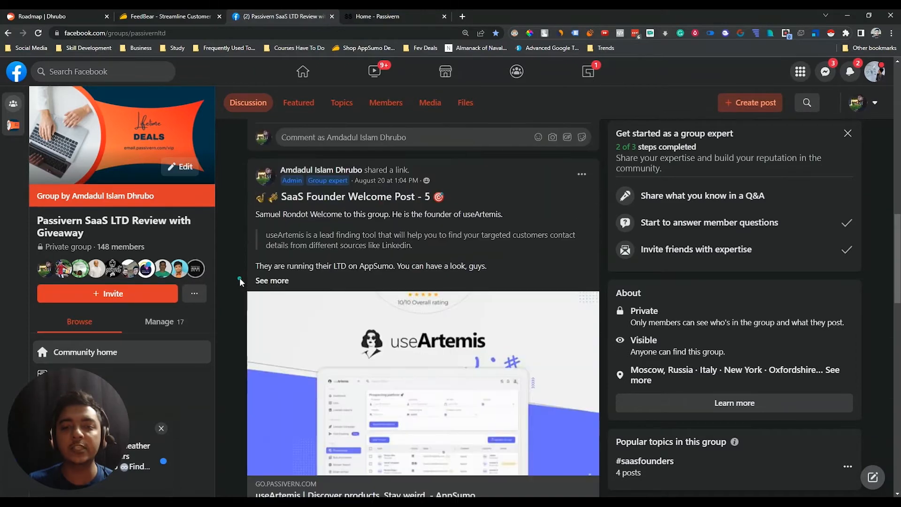
pyautogui.scroll(-6, 240, 278)
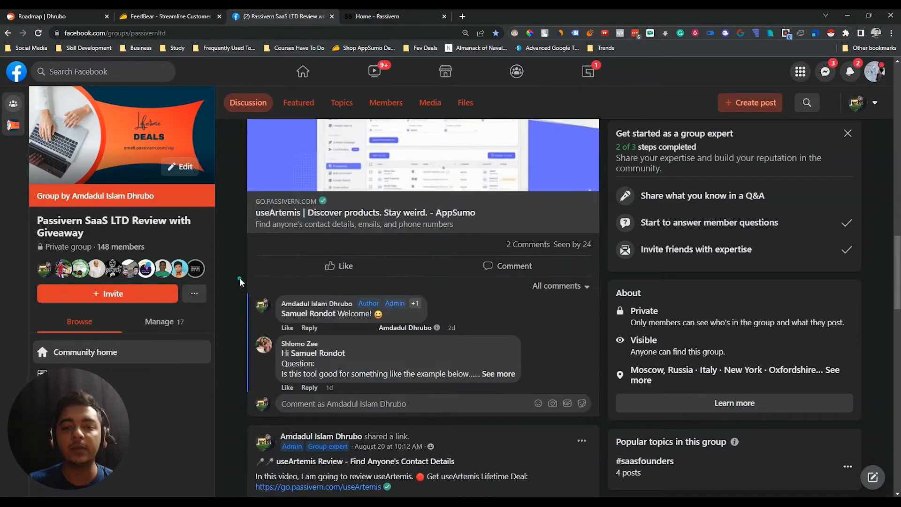
pyautogui.scroll(-5, 240, 280)
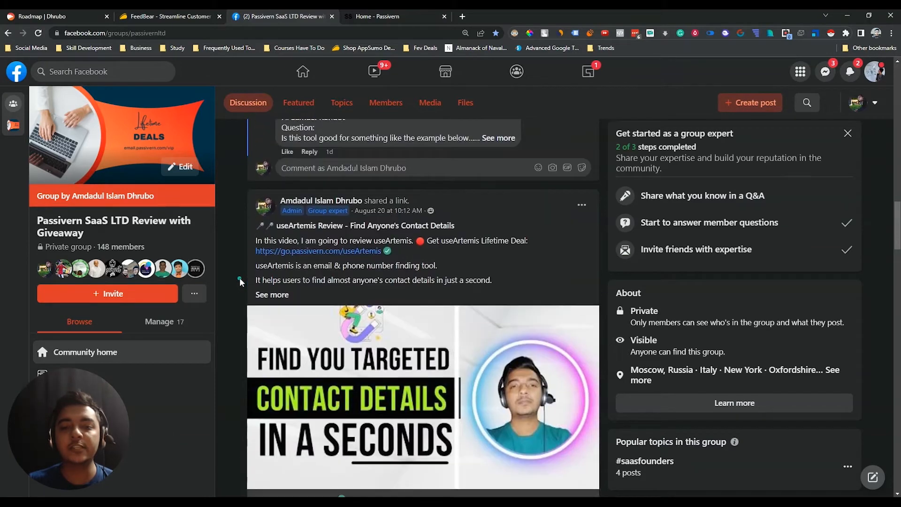
pyautogui.scroll(-12, 239, 280)
pyautogui.scroll(-9, 236, 297)
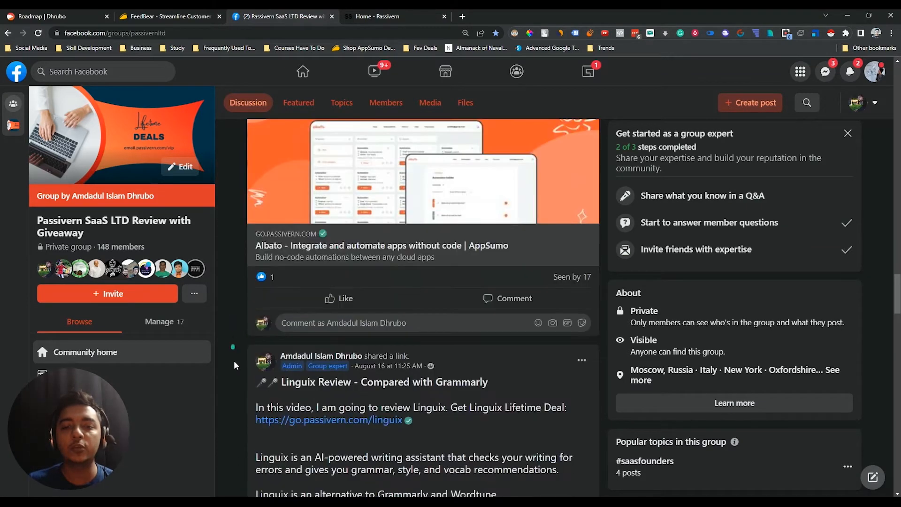
pyautogui.scroll(-1, 236, 366)
pyautogui.scroll(20, 235, 219)
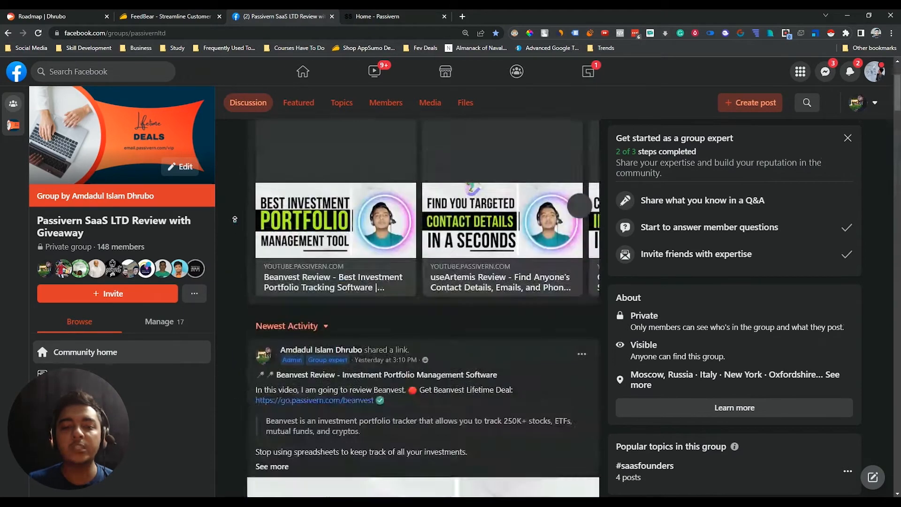
pyautogui.scroll(3, 235, 219)
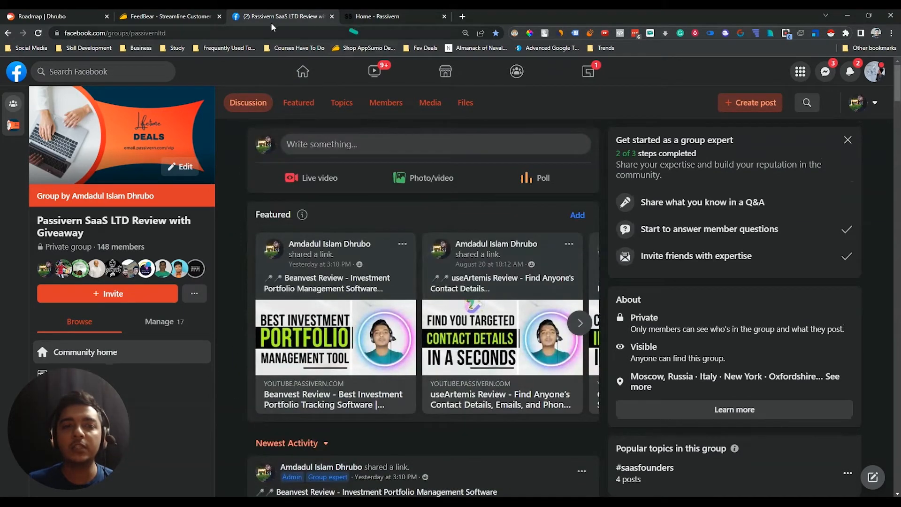
# Switch to the FeedBear roadmap, start a new feedback board, and look over the form's general, post-form and voting settings.
pyautogui.click(77, 16)
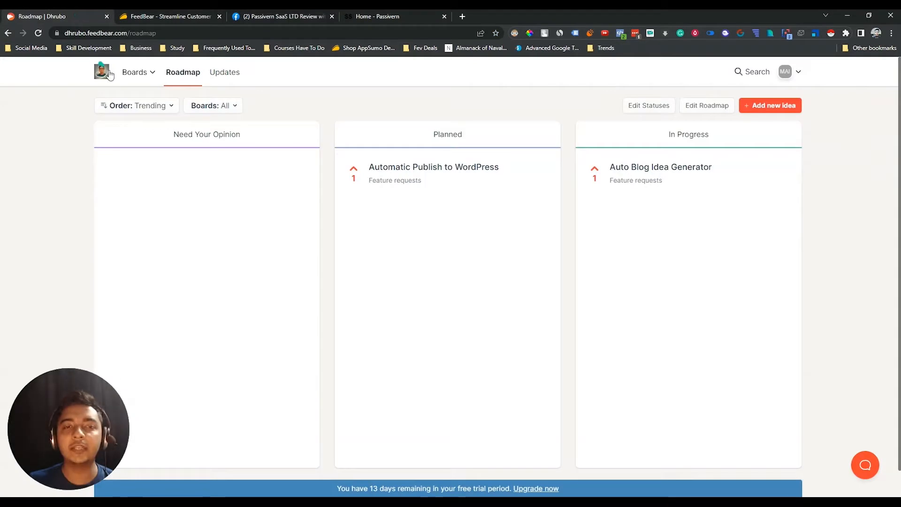
pyautogui.click(147, 76)
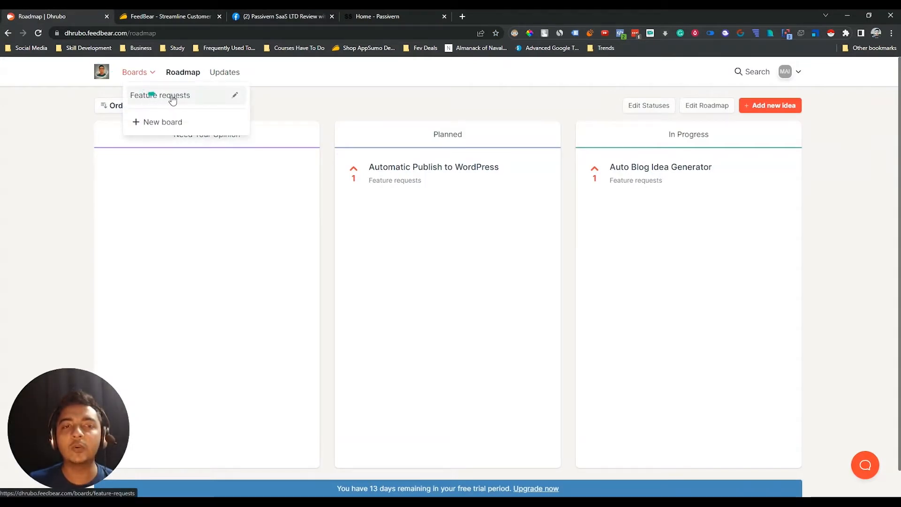
pyautogui.click(155, 122)
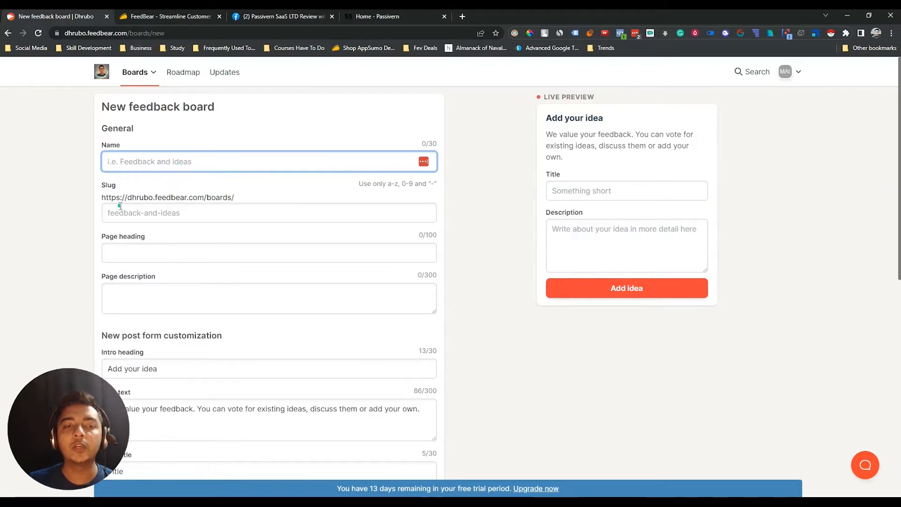
pyautogui.scroll(-1, 143, 215)
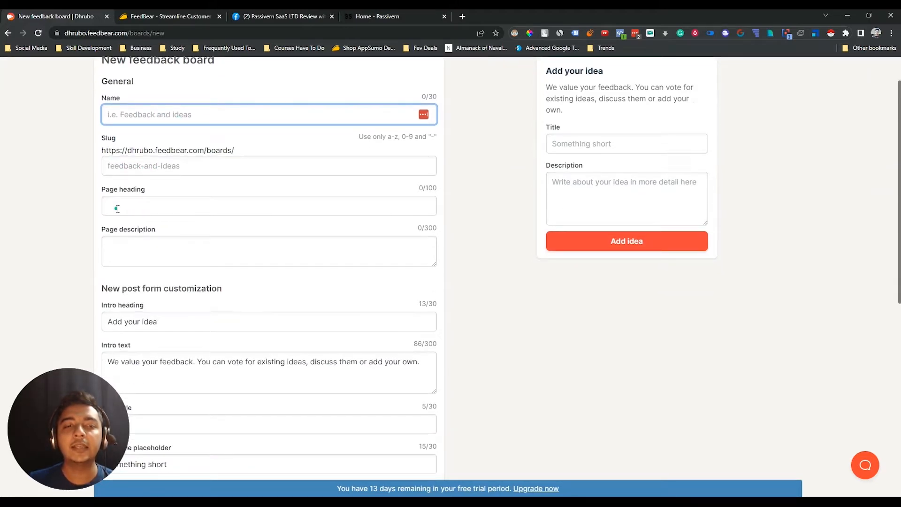
pyautogui.scroll(-2, 185, 206)
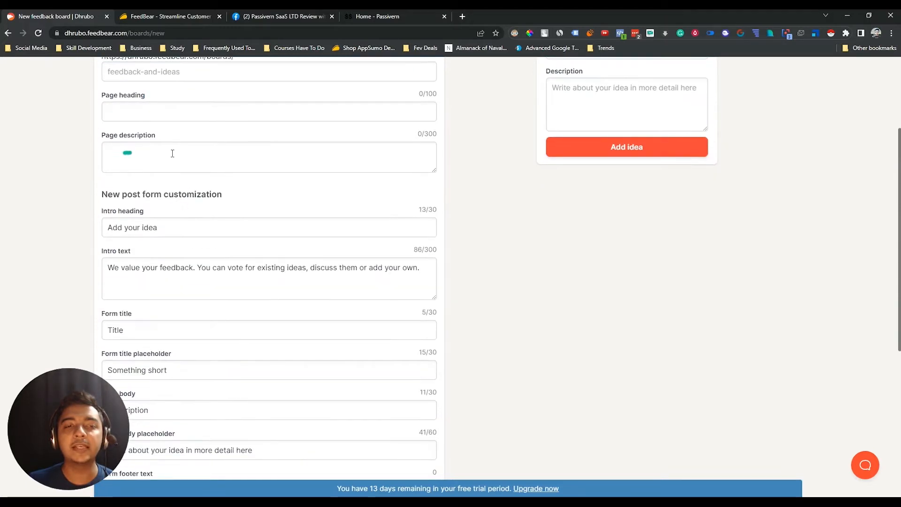
pyautogui.scroll(-6, 147, 185)
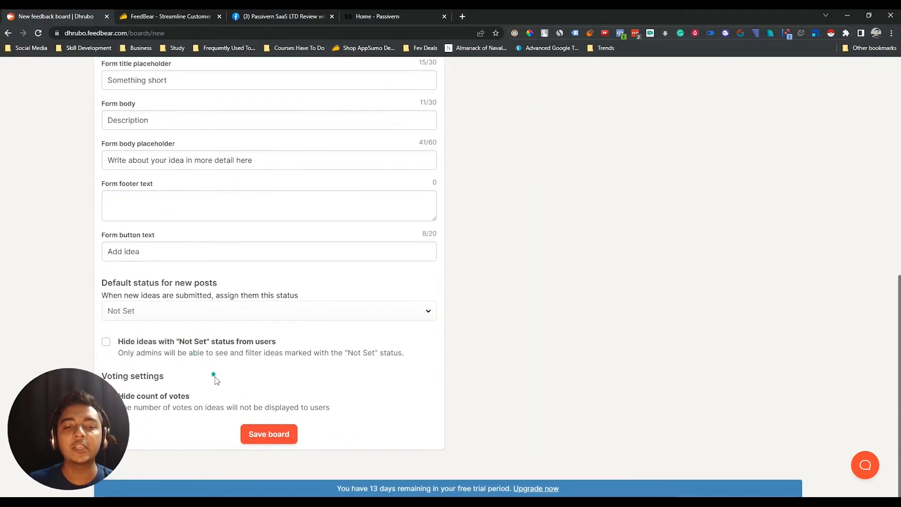
pyautogui.scroll(10, 214, 378)
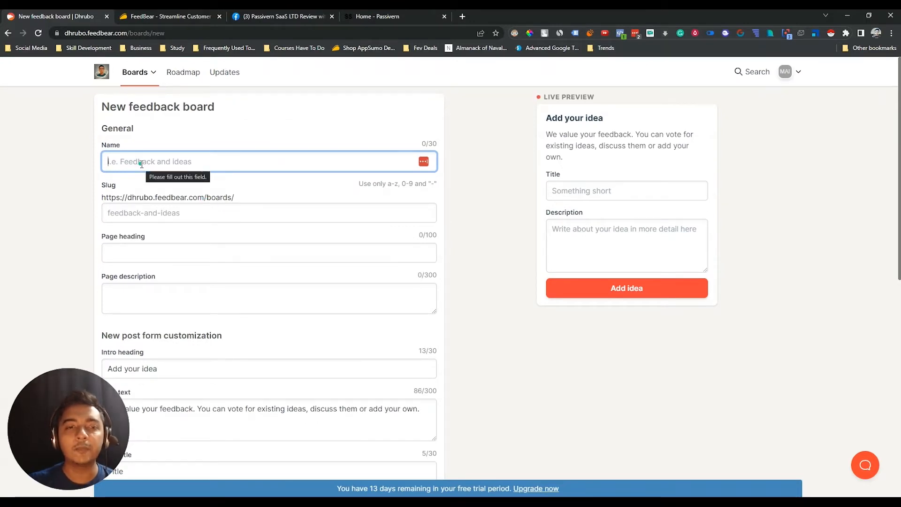
# Name the new feedback board "Passivern" and check its URL slug.
pyautogui.write('P')
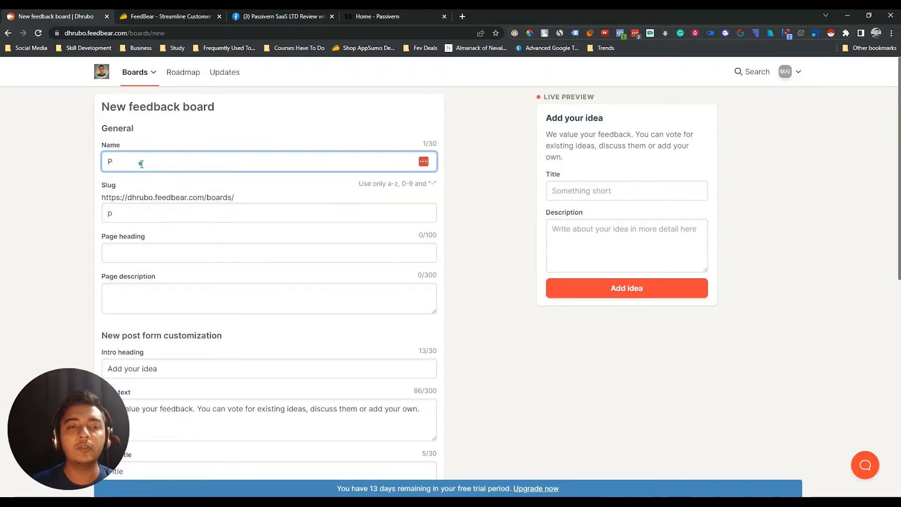
pyautogui.write('assivern')
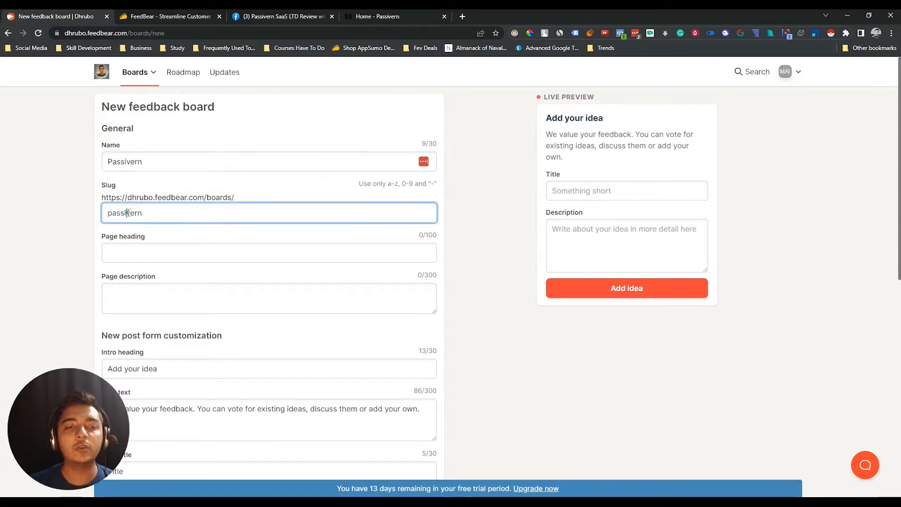
pyautogui.doubleClick(128, 213)
# Set the new board's page heading to "Passivern FeedBack Board".
pyautogui.scroll(-1, 154, 210)
pyautogui.click(152, 208)
pyautogui.write('Gi')
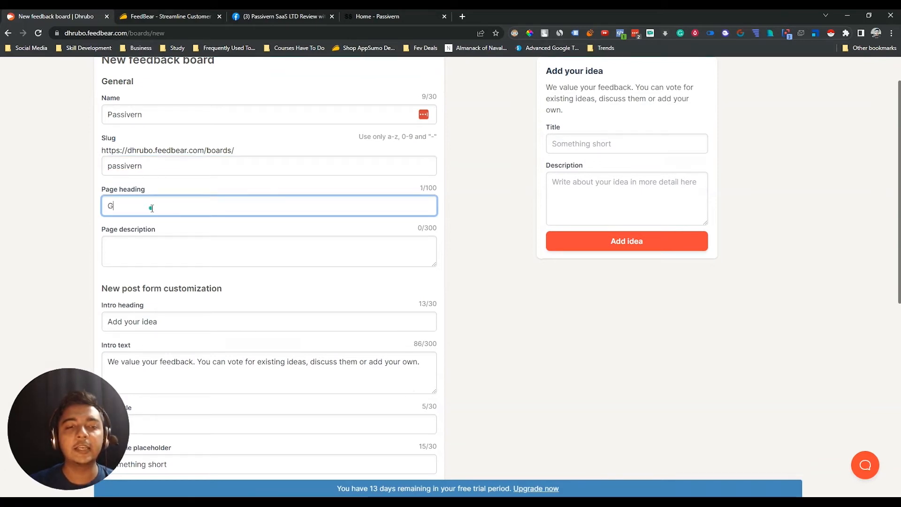
pyautogui.press('BackSpace')
pyautogui.press('BackSpace')
pyautogui.write('Passi')
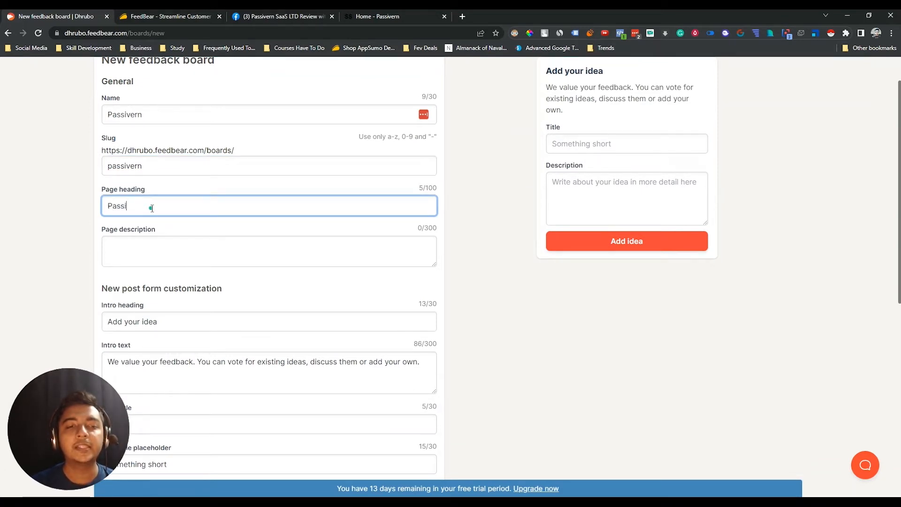
pyautogui.write('vern FeedB')
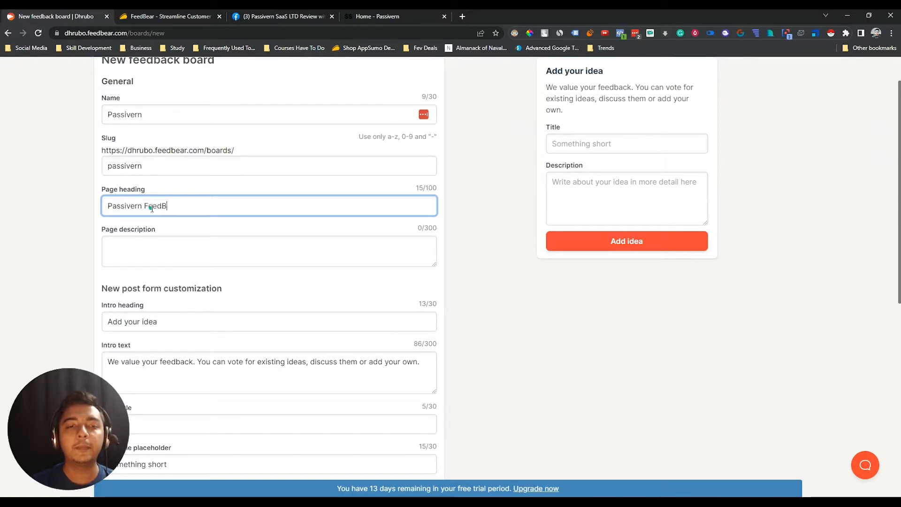
pyautogui.write('ACack Board')
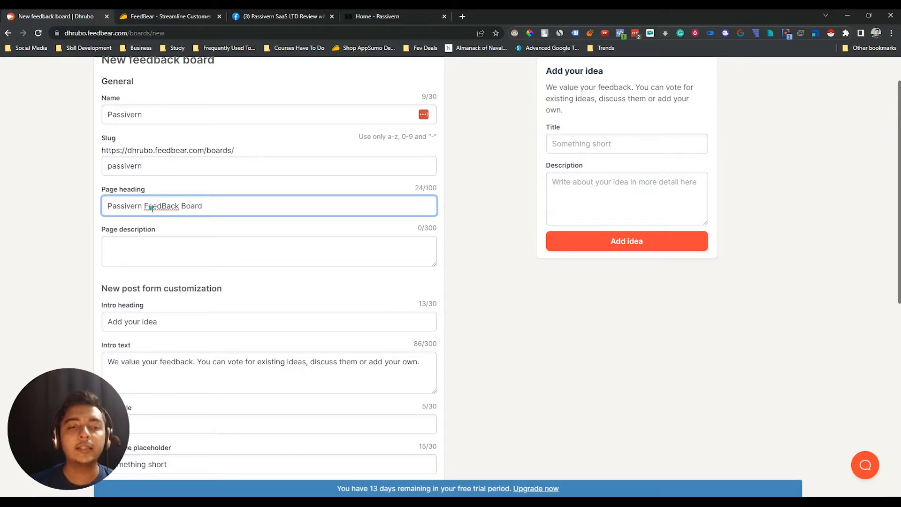
# Enter "Grow Online Businesee" as the board's page description.
pyautogui.scroll(-1, 152, 208)
pyautogui.click(151, 208)
pyautogui.write('G')
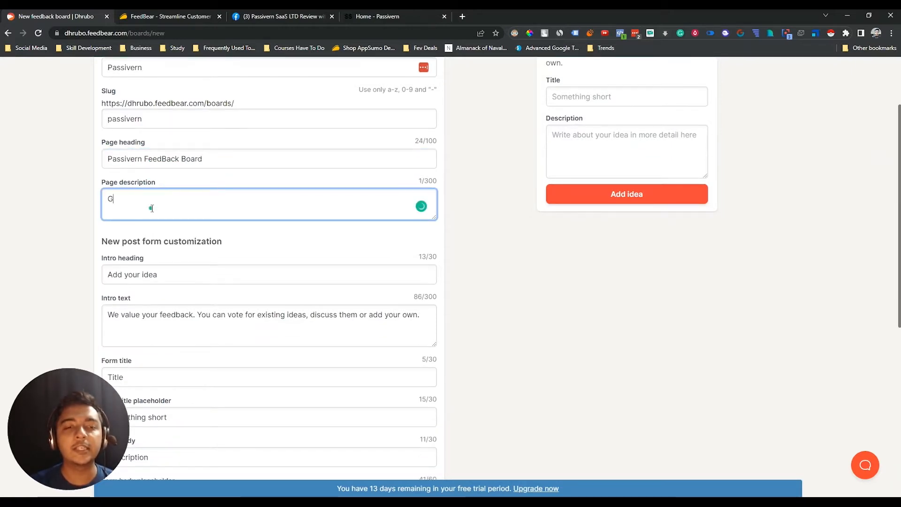
pyautogui.write('row Online Businesee')
# Examine the default intro heading and intro text in the new post form customization.
pyautogui.scroll(-2, 150, 207)
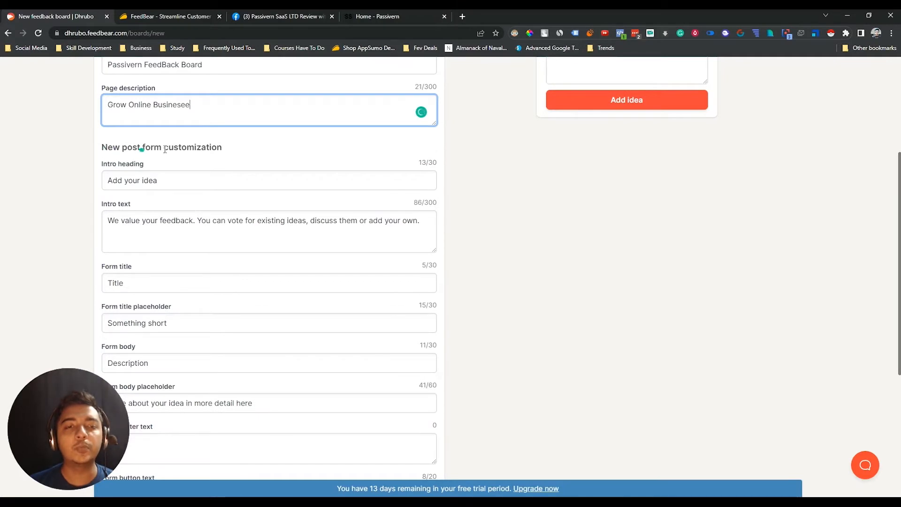
pyautogui.click(123, 181)
pyautogui.moveTo(164, 182); pyautogui.dragTo(109, 180)
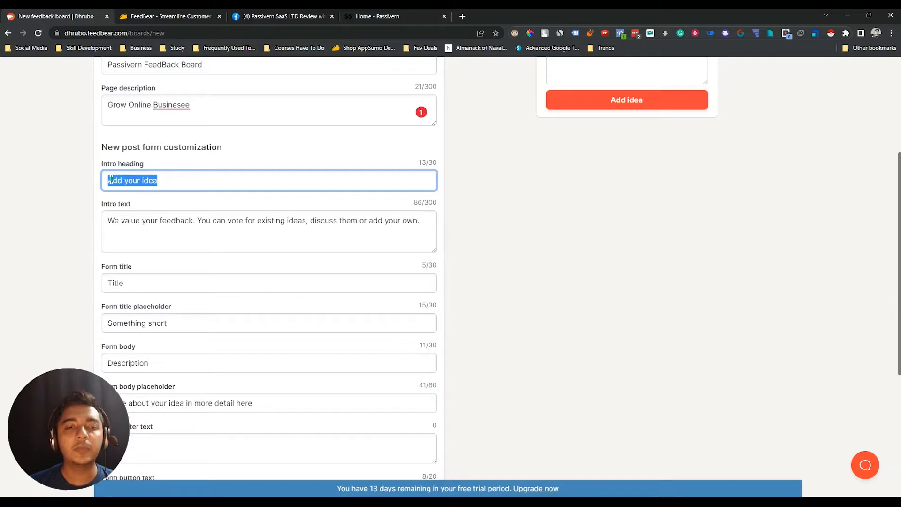
pyautogui.press('Right')
pyautogui.moveTo(121, 183); pyautogui.dragTo(164, 180)
pyautogui.click(154, 182)
pyautogui.click(166, 180)
pyautogui.scroll(-1, 166, 180)
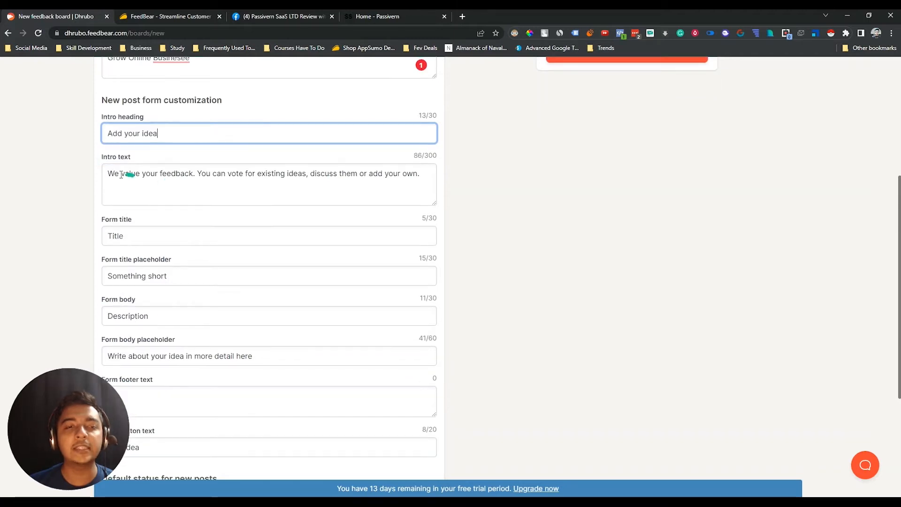
pyautogui.moveTo(109, 175); pyautogui.dragTo(423, 178)
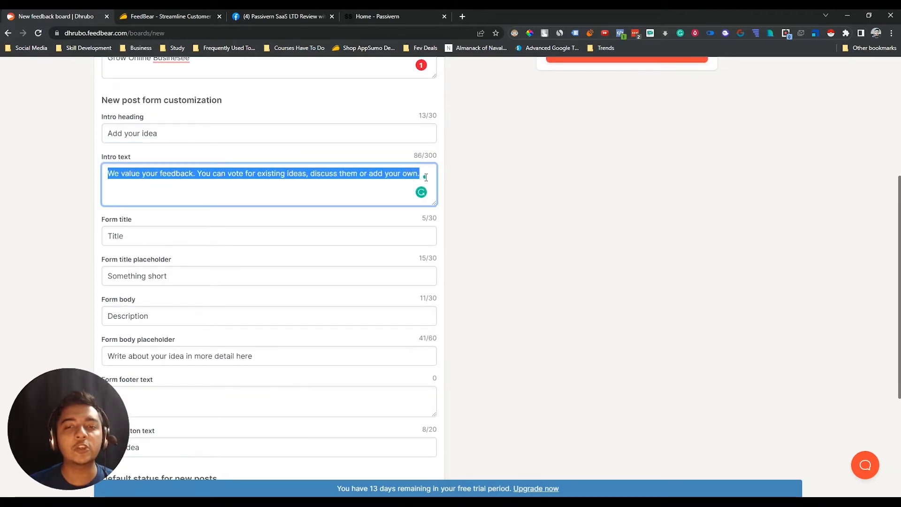
# Examine the default form title, form body and their placeholder texts in the new post form customization.
pyautogui.scroll(-3, 152, 127)
pyautogui.scroll(1, 131, 98)
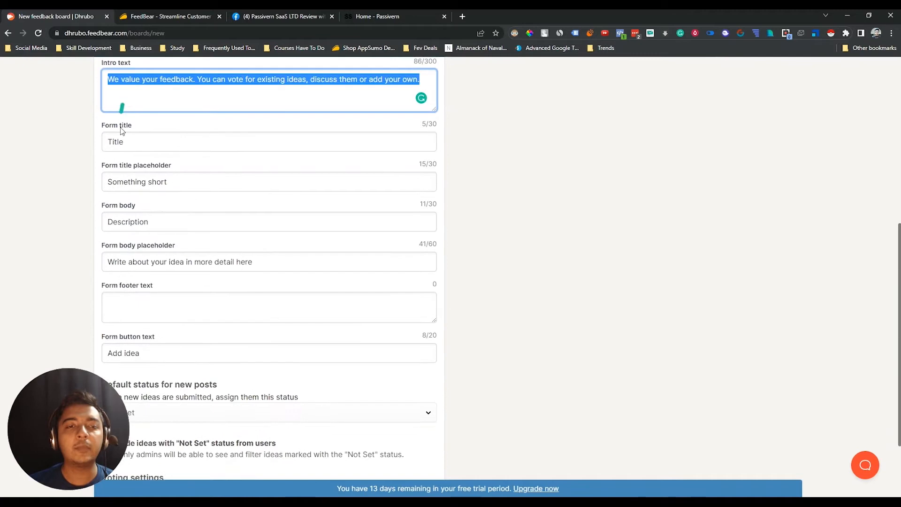
pyautogui.click(107, 139)
pyautogui.doubleClick(128, 140)
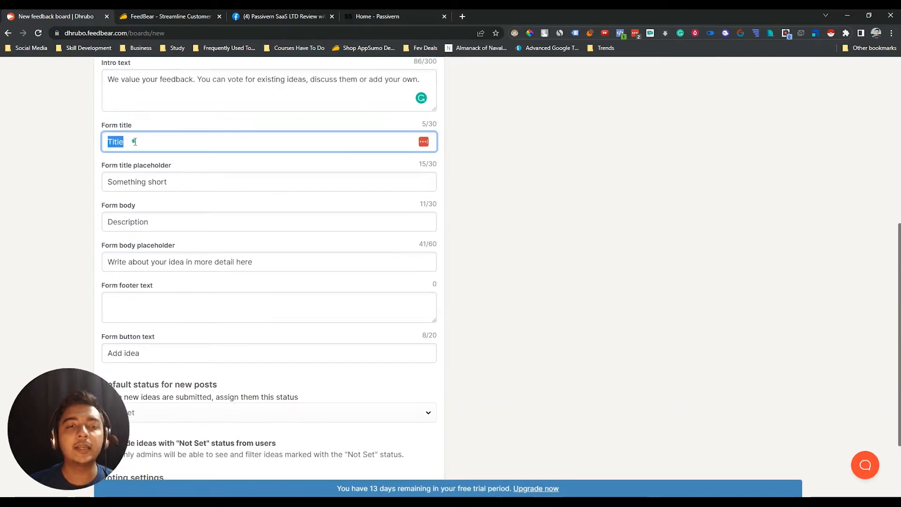
pyautogui.tripleClick(138, 181)
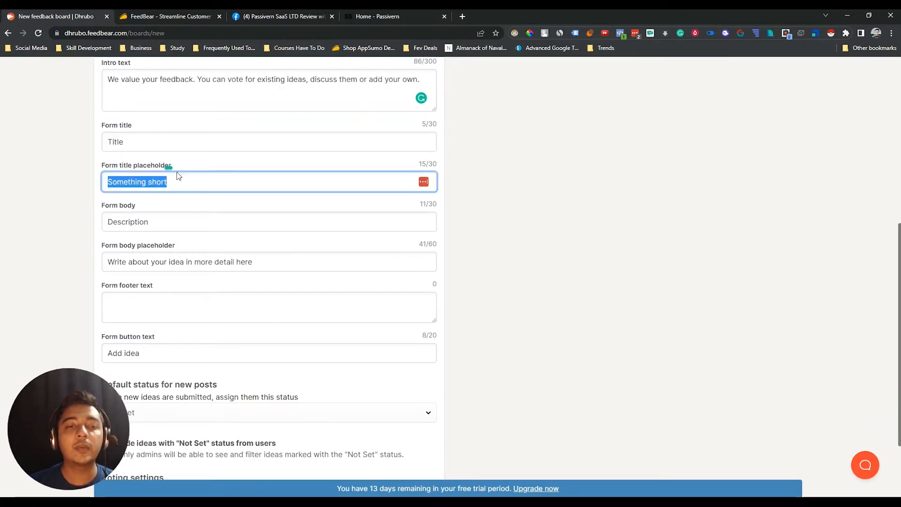
pyautogui.click(132, 222)
pyautogui.doubleClick(132, 222)
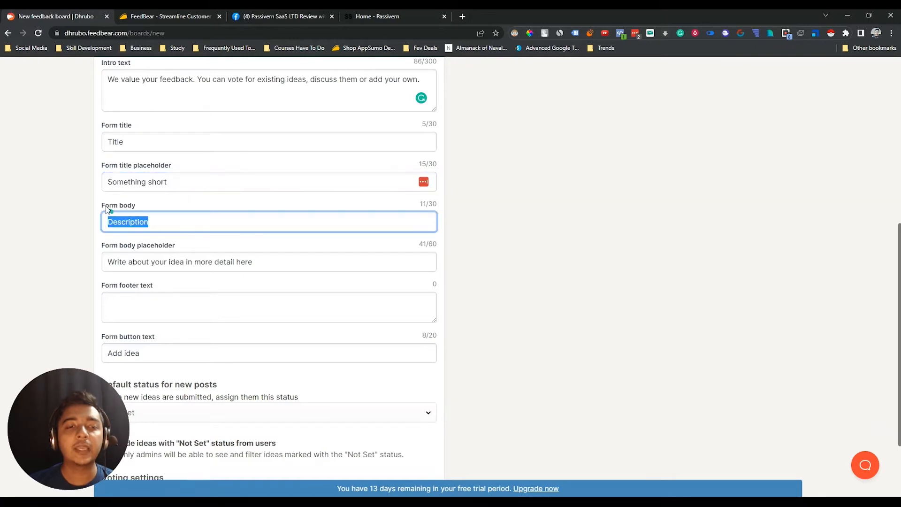
pyautogui.scroll(-2, 160, 222)
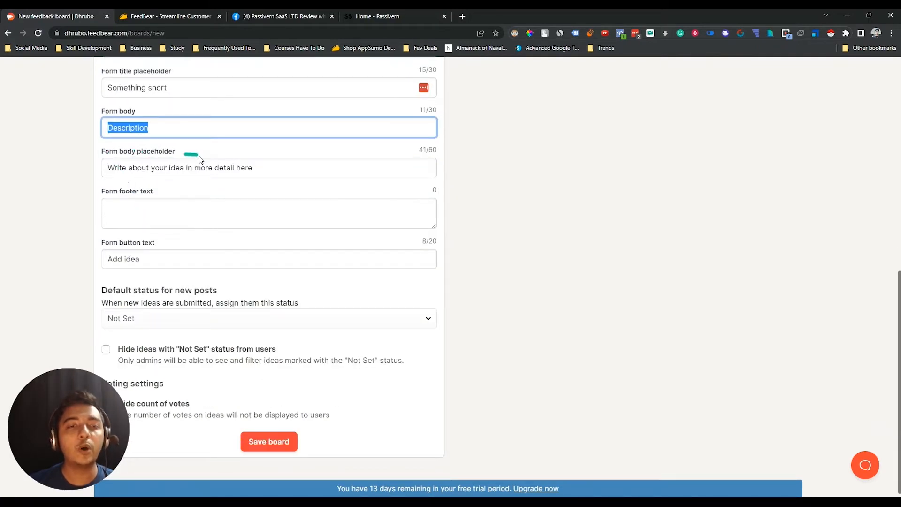
pyautogui.moveTo(121, 168); pyautogui.dragTo(280, 167)
# Enter "Here is the form footer text" as the form footer text.
pyautogui.click(184, 211)
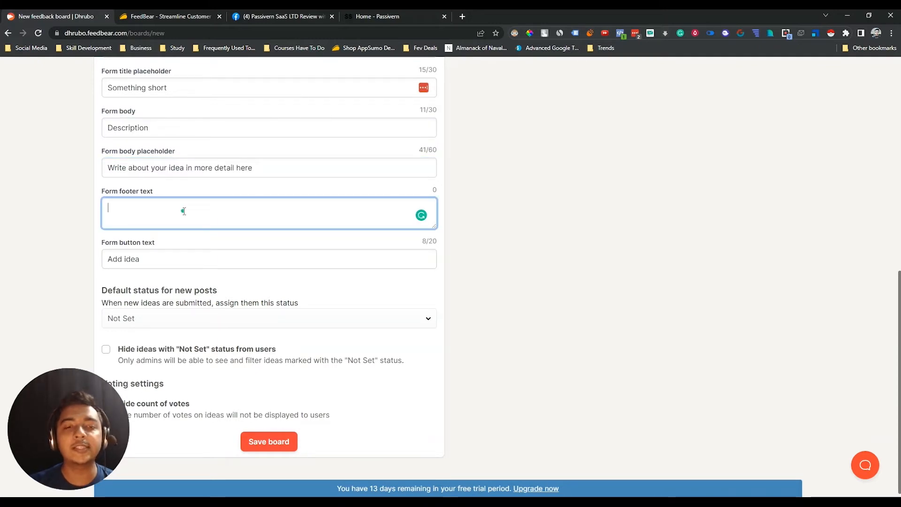
pyautogui.write('ere ')
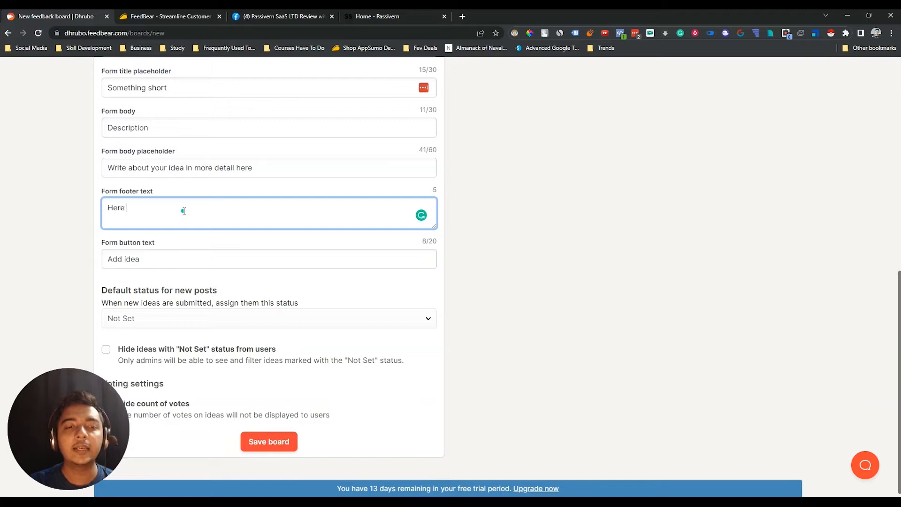
pyautogui.write('is the form footer te')
pyautogui.write('t')
pyautogui.write('t')
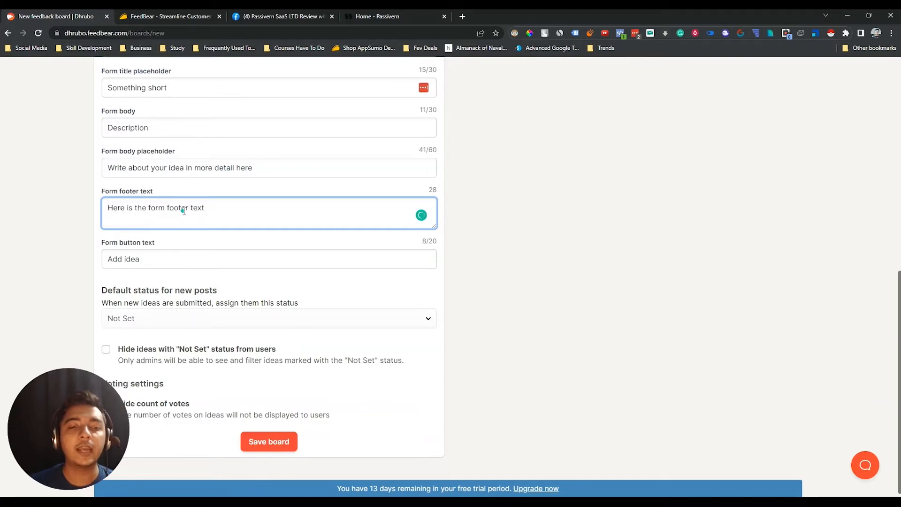
# Check the form button text and set the default status for new posts to Planned.
pyautogui.scroll(-1, 184, 212)
pyautogui.click(112, 256)
pyautogui.hotkey('ctrl', 'a')
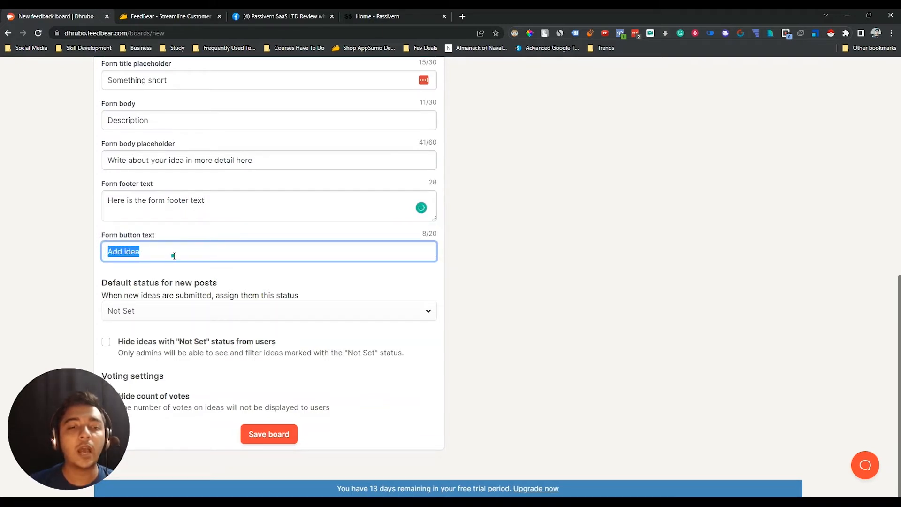
pyautogui.click(128, 314)
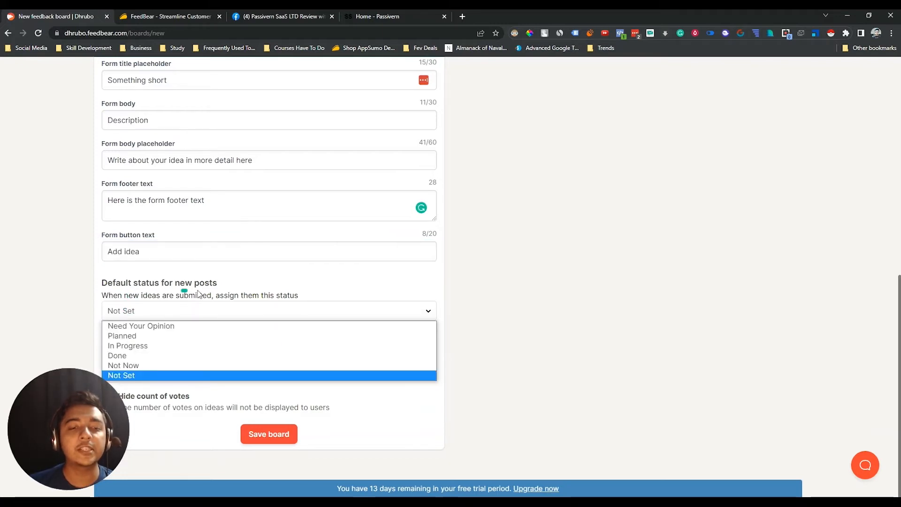
pyautogui.click(138, 340)
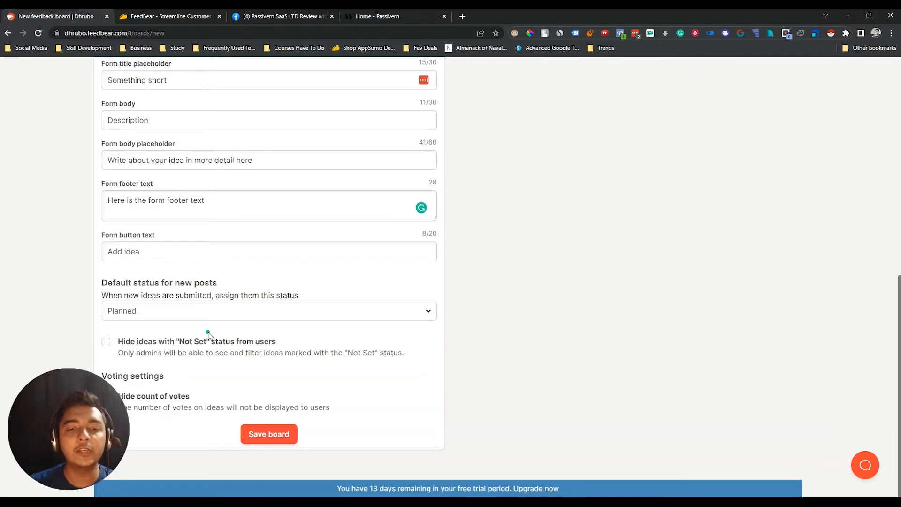
pyautogui.click(202, 318)
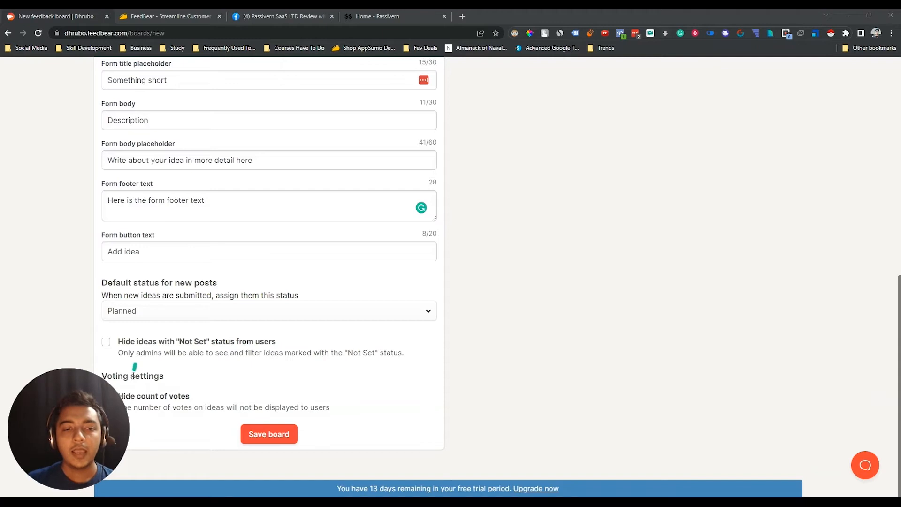
# Try the options that hide "Not Set" ideas and the count of votes from users.
pyautogui.moveTo(120, 430); pyautogui.dragTo(725, 369)
pyautogui.click(106, 342)
pyautogui.click(105, 342)
pyautogui.click(106, 397)
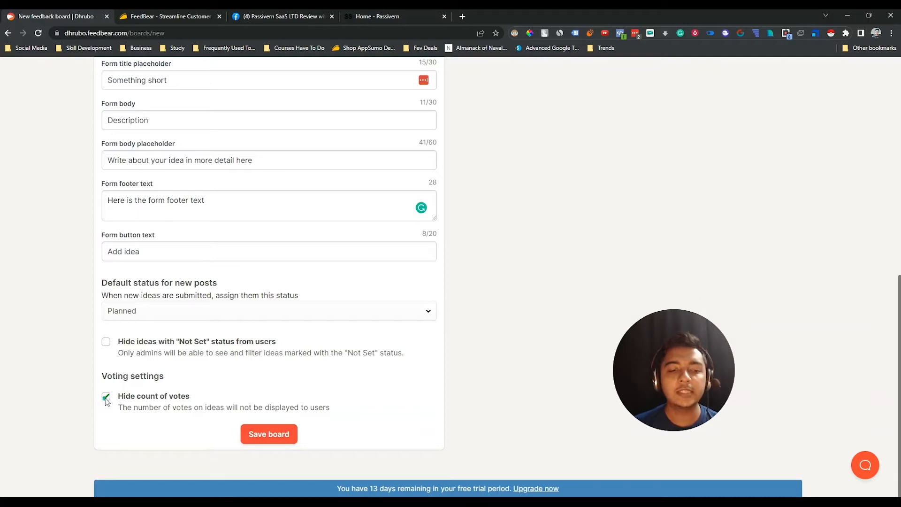
pyautogui.click(106, 398)
# Save the new feedback board and show the list of available boards.
pyautogui.click(272, 438)
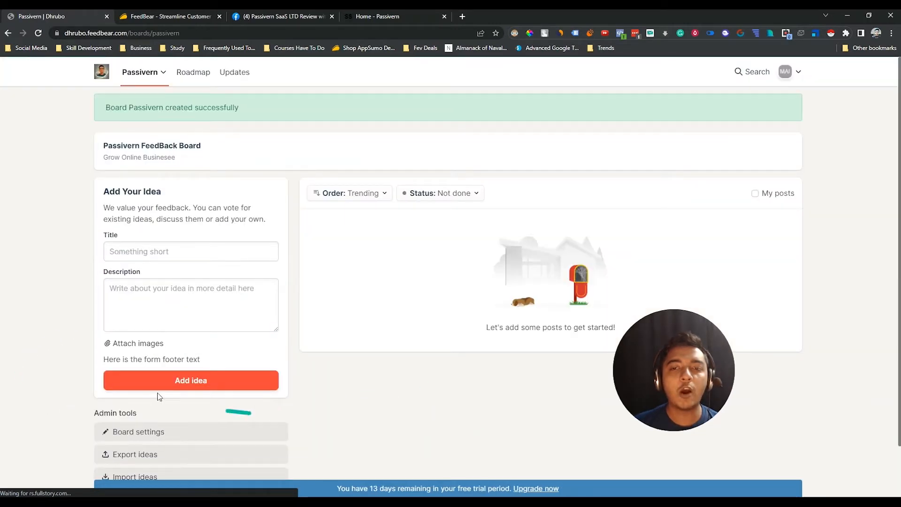
pyautogui.click(148, 74)
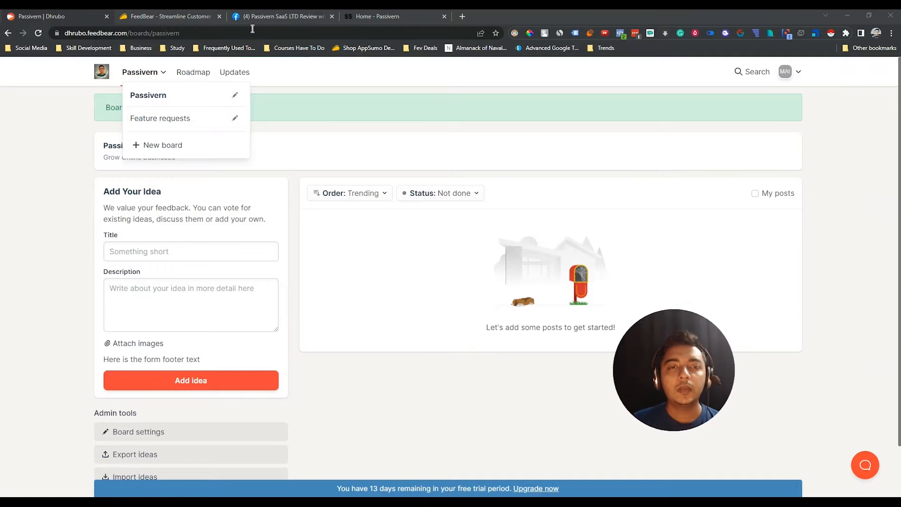
# Copy the Passivern board's address and open it in the other, signed-out browser window.
pyautogui.click(84, 34)
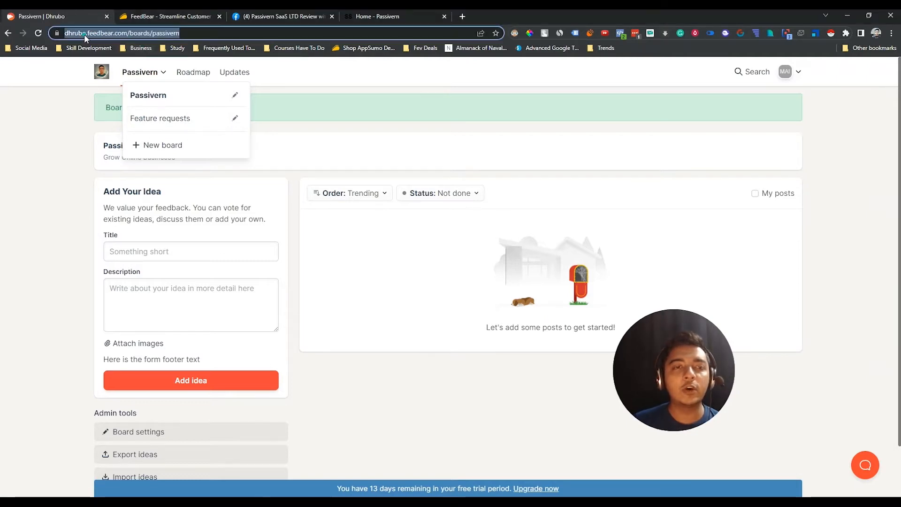
pyautogui.rightClick(83, 35)
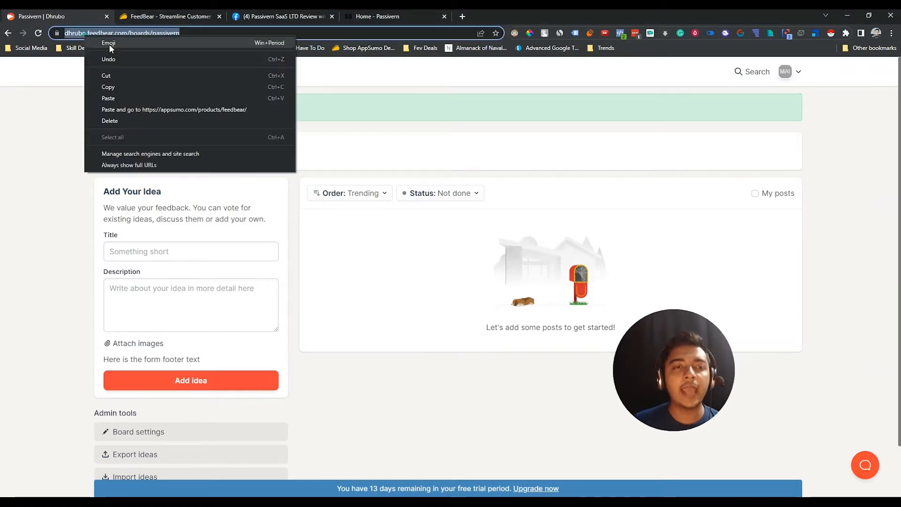
pyautogui.click(119, 87)
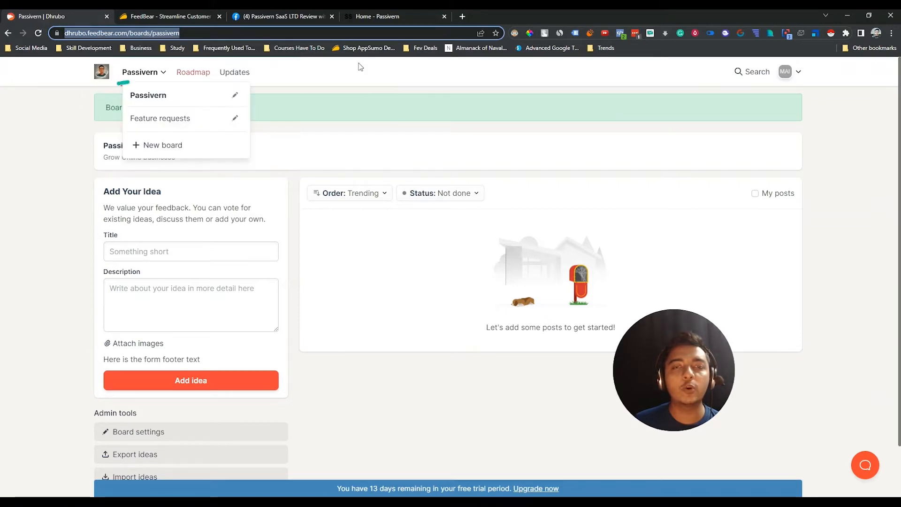
pyautogui.moveTo(171, 5)
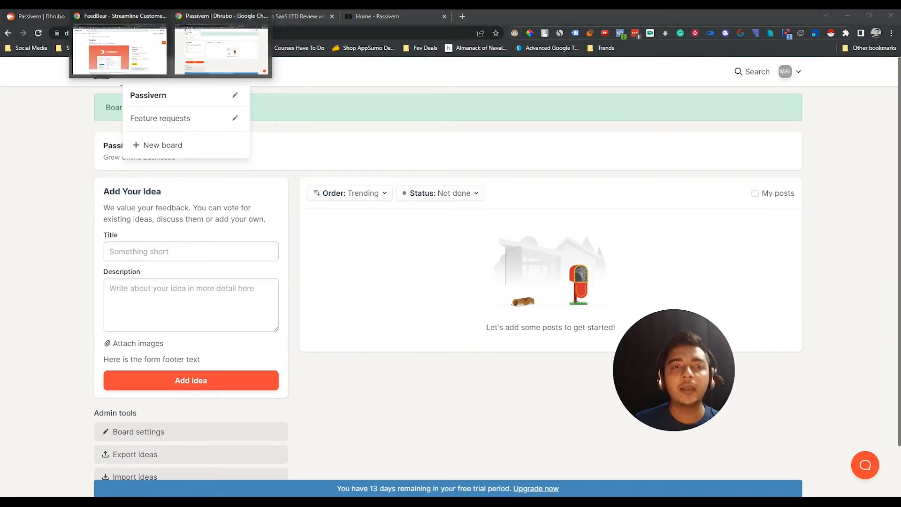
pyautogui.click(201, 35)
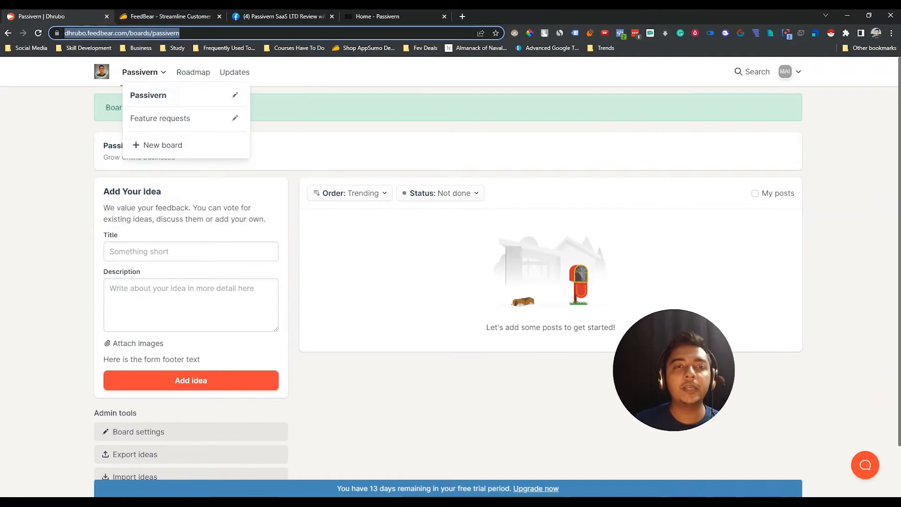
pyautogui.click(189, 4)
pyautogui.hotkey('ctrl', 'v')
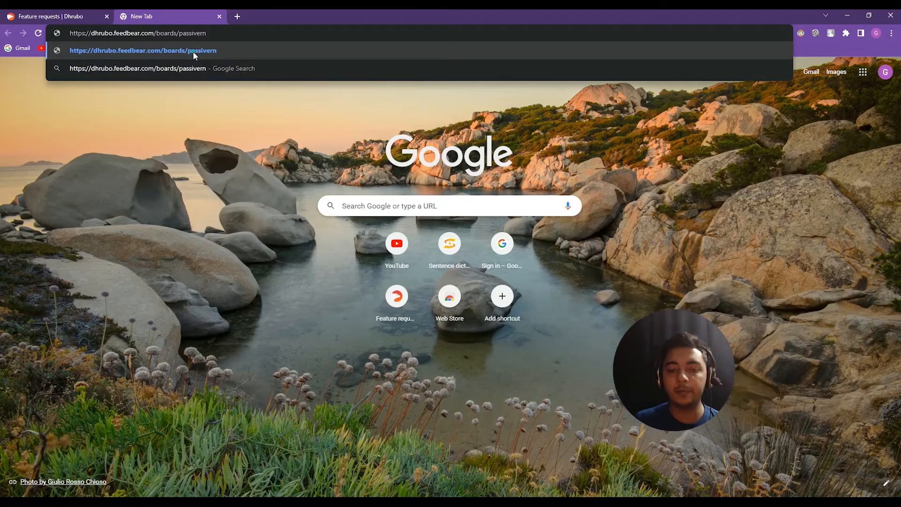
pyautogui.press('Return')
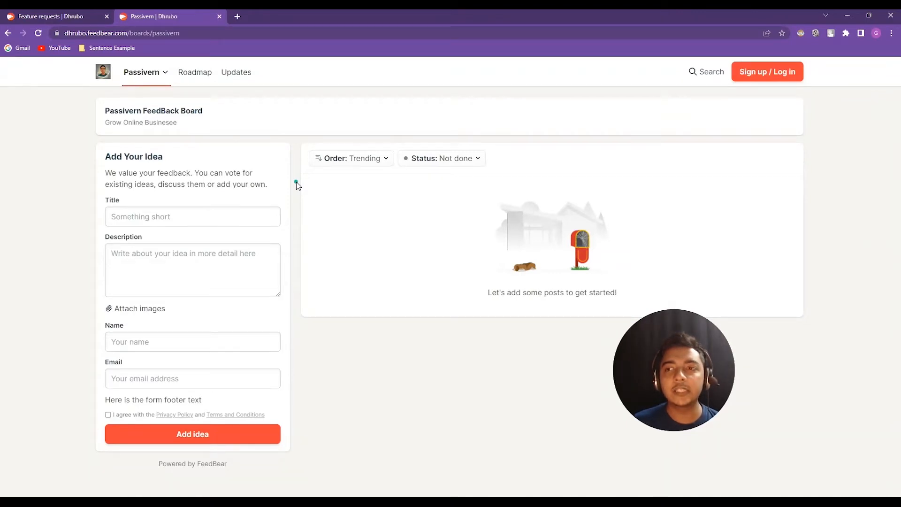
# Enter "Title 101" as the idea's title on the public Passivern board and start its description.
pyautogui.click(179, 217)
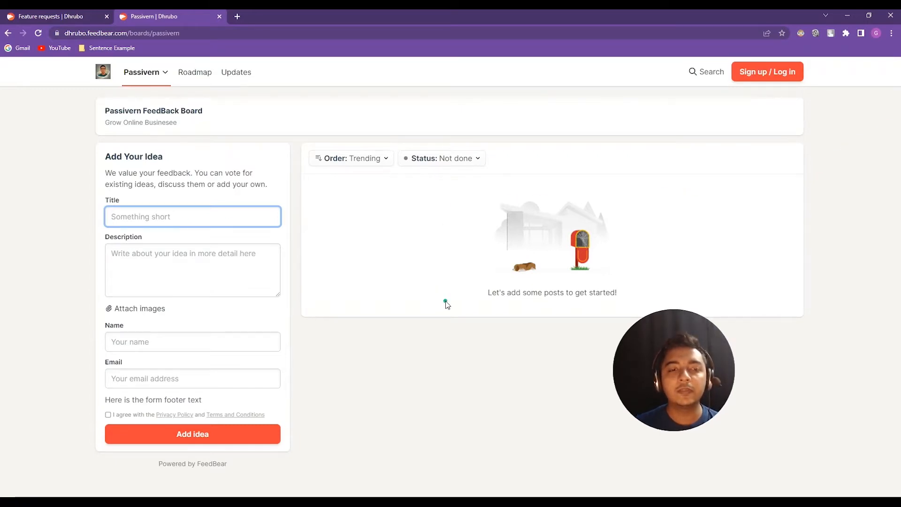
pyautogui.write('Title 101')
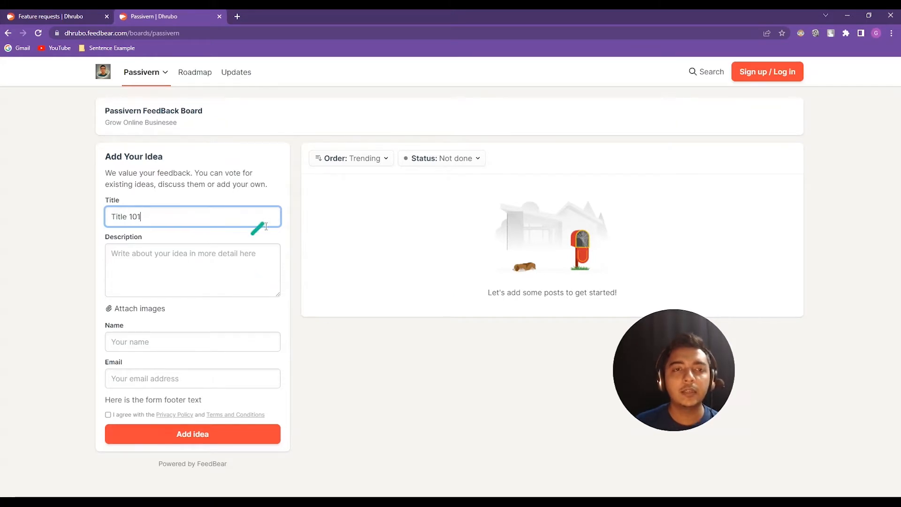
pyautogui.click(202, 268)
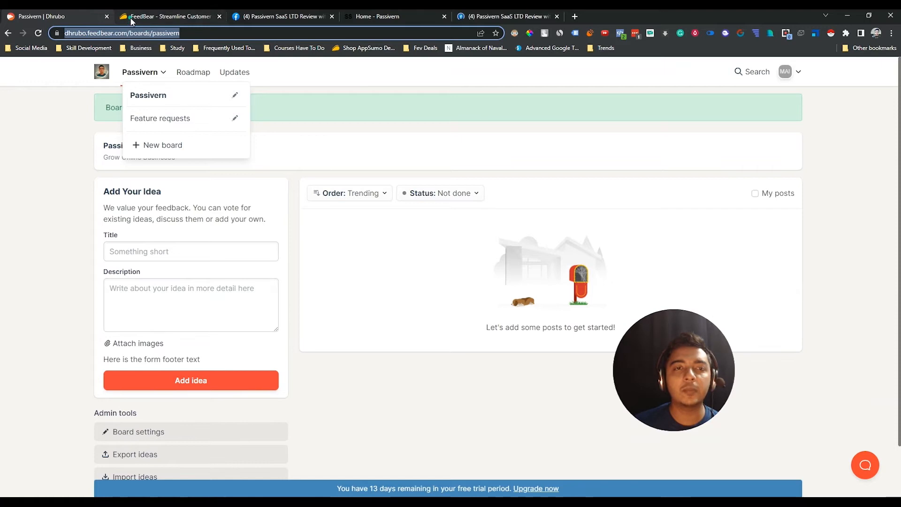
# Switch to the AppSumo FeedBear page and copy the introductory paragraphs through "Introducing FeedBear.".
pyautogui.click(141, 16)
pyautogui.scroll(-6, 190, 208)
pyautogui.moveTo(152, 195); pyautogui.dragTo(256, 289)
pyautogui.hotkey('ctrl', 'c')
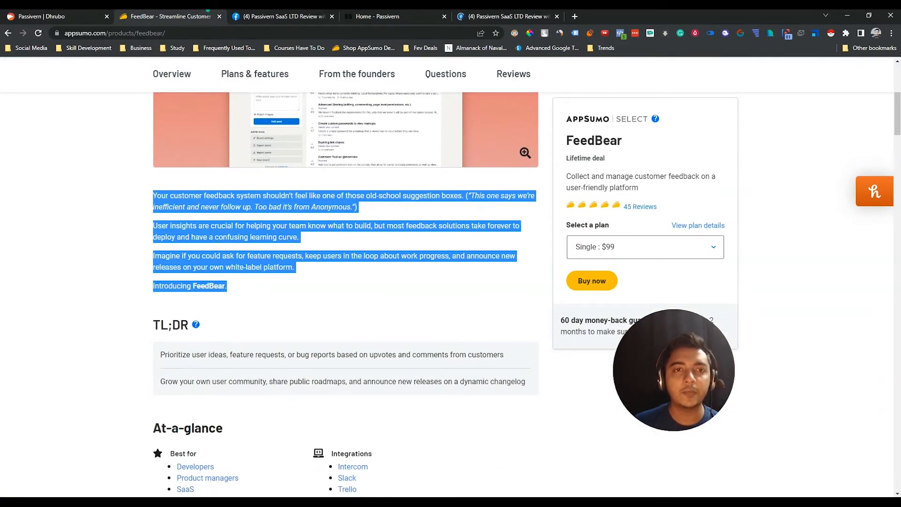
# Return to the public Passivern board window and paste the copied FeedBear introduction as the idea's description.
pyautogui.hotkey('alt', 'Tab')
pyautogui.hotkey('ctrl', 'v')
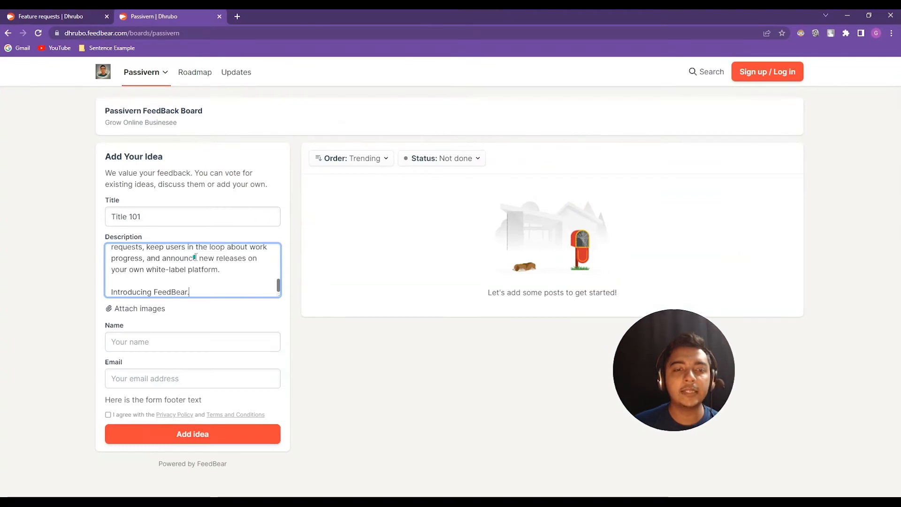
pyautogui.scroll(5, 195, 257)
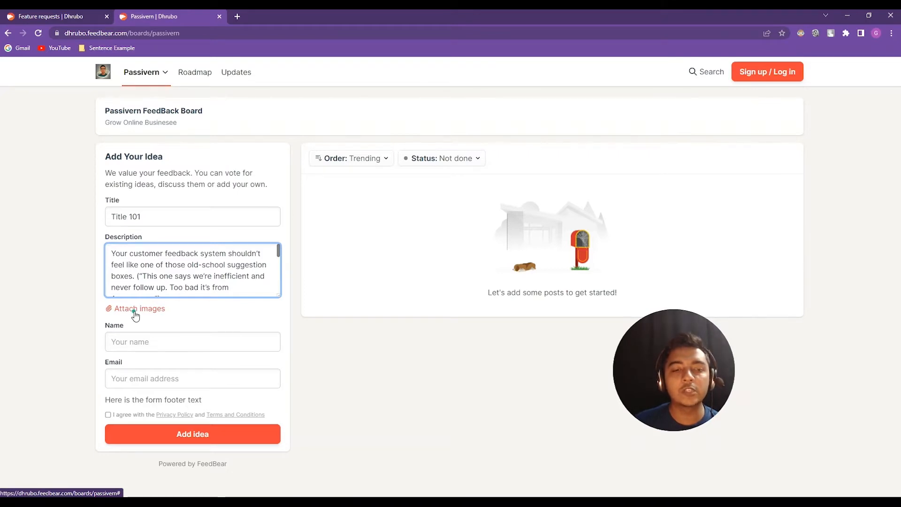
# Fill in the visitor's name and e-mail on the idea form and agree to the Privacy Policy and Terms and Conditions.
pyautogui.click(148, 340)
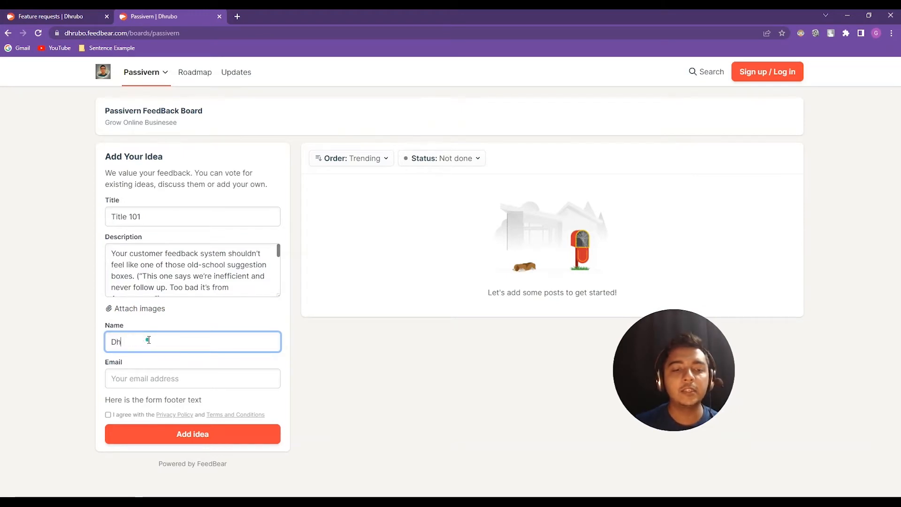
pyautogui.write('Dhru Bo 101')
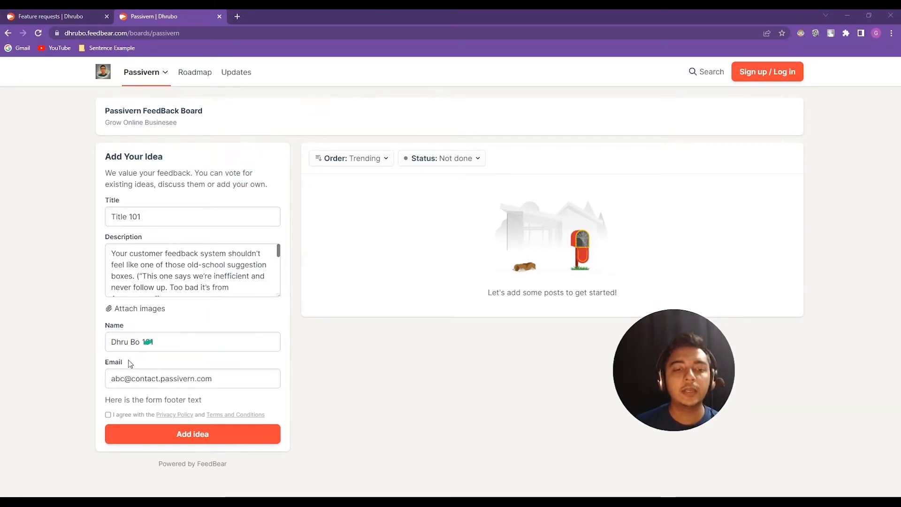
pyautogui.moveTo(111, 379); pyautogui.dragTo(181, 379)
pyautogui.click(183, 378)
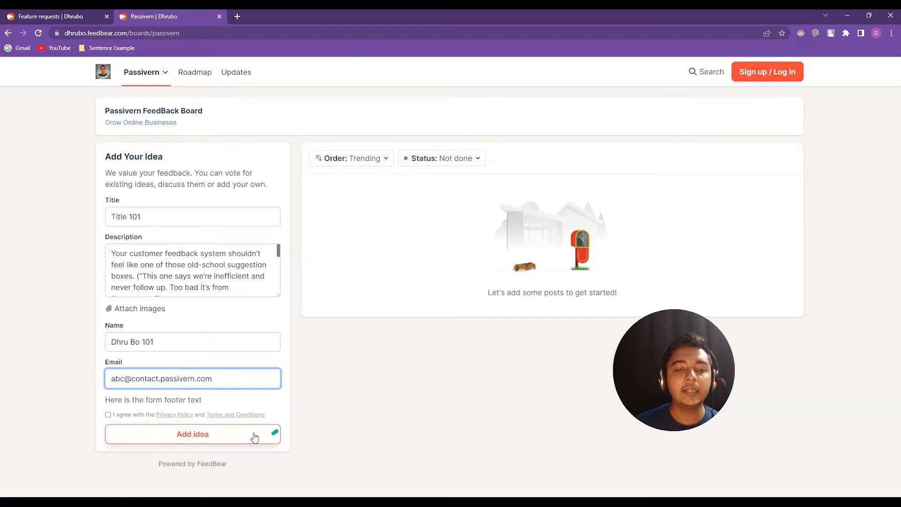
pyautogui.click(108, 416)
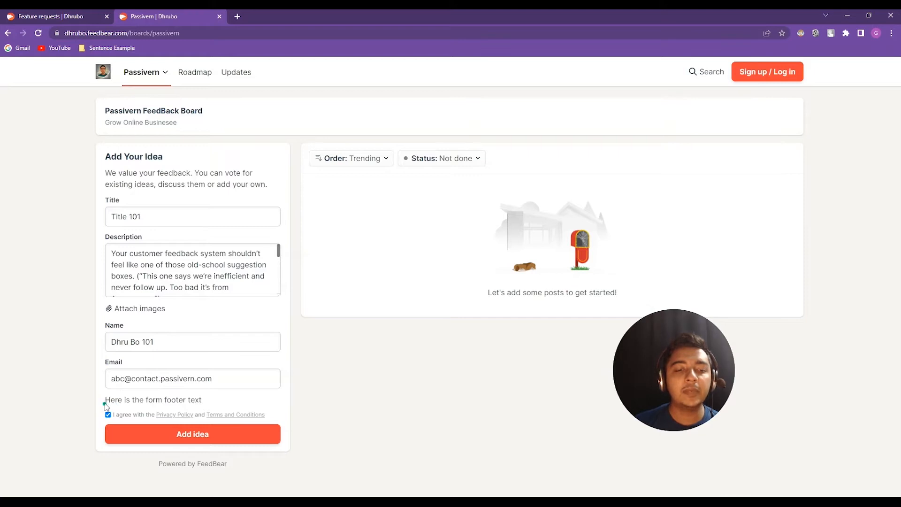
# Examine the idea form's customizable footer text, intro text, heading and title label.
pyautogui.moveTo(105, 402); pyautogui.dragTo(211, 404)
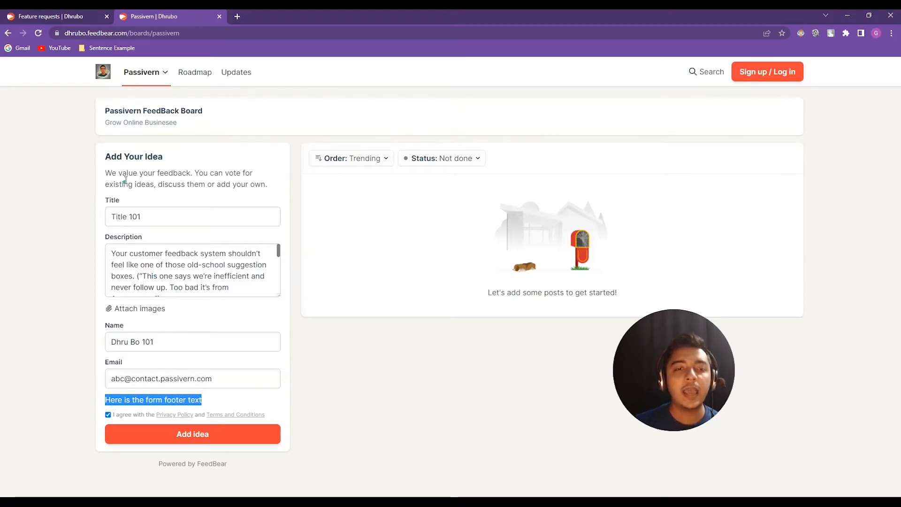
pyautogui.moveTo(106, 170); pyautogui.dragTo(273, 187)
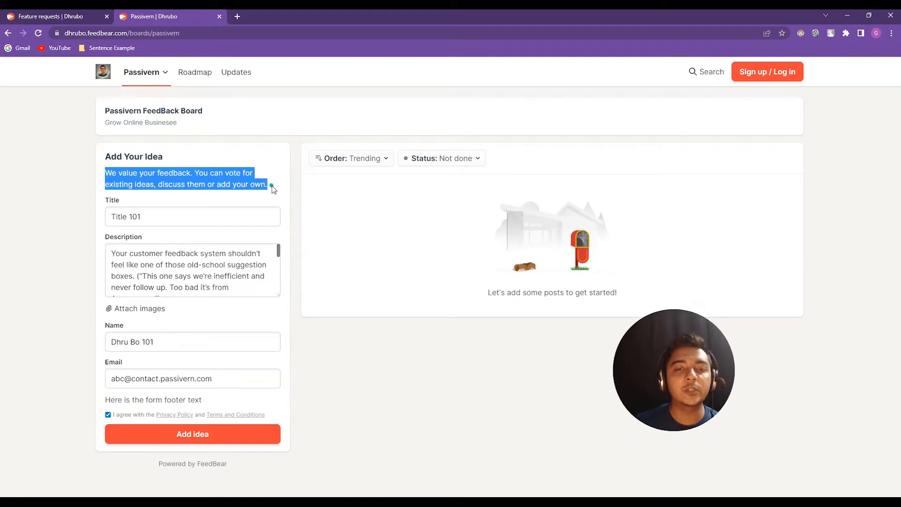
pyautogui.moveTo(108, 156); pyautogui.dragTo(186, 160)
pyautogui.moveTo(105, 199); pyautogui.dragTo(142, 199)
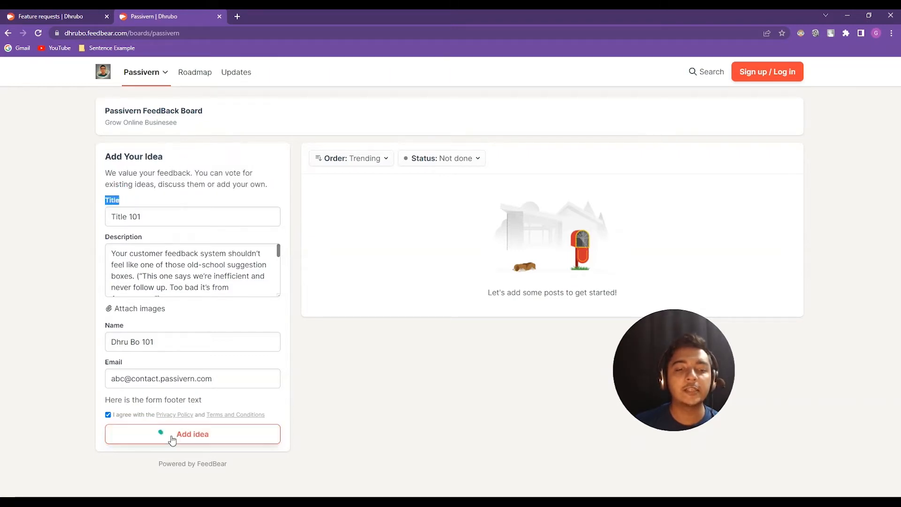
# Submit the "Title 101" idea and try toggling its upvote.
pyautogui.click(206, 438)
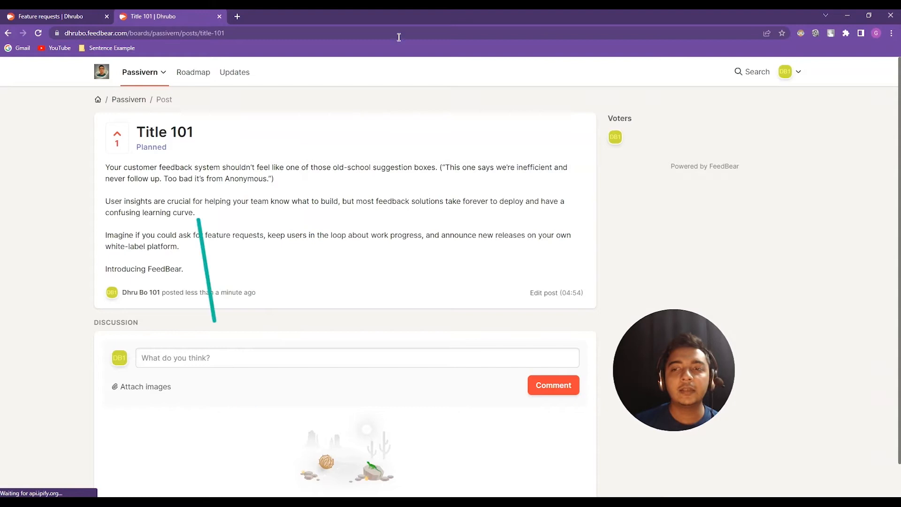
pyautogui.click(121, 136)
pyautogui.click(116, 143)
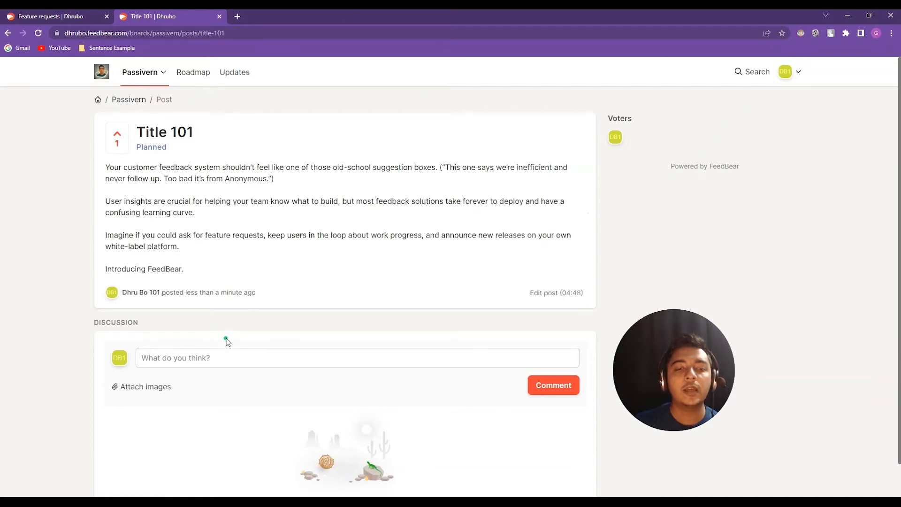
# Post "Comment 1" on the Title 101 idea with the image dse.jpg attached.
pyautogui.click(176, 359)
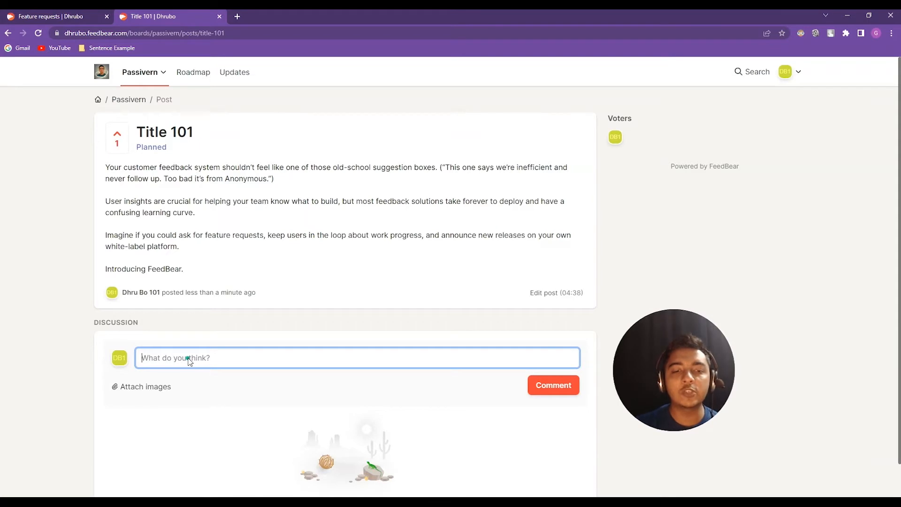
pyautogui.write('Comment 1')
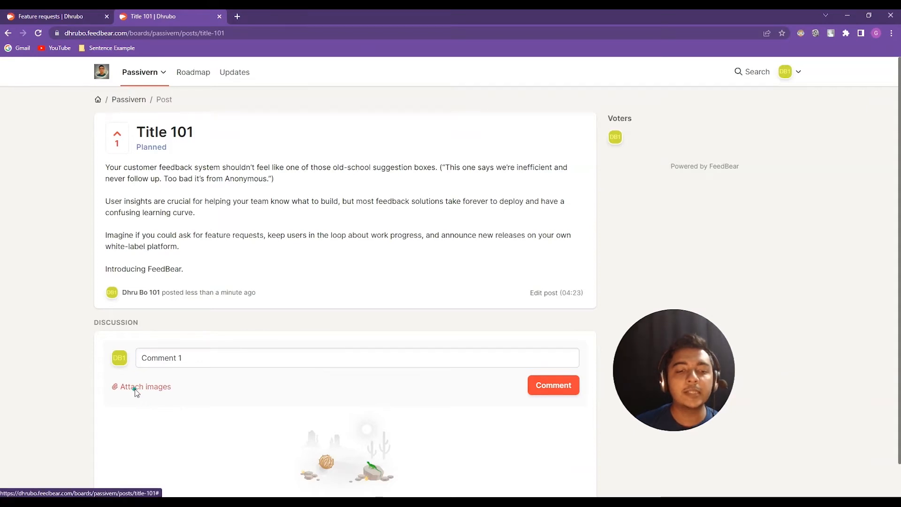
pyautogui.click(135, 389)
pyautogui.click(505, 286)
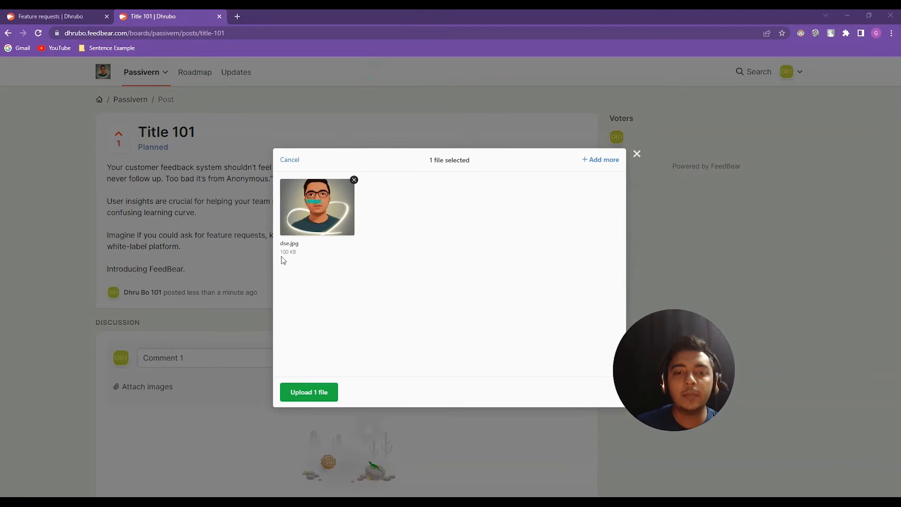
pyautogui.click(308, 391)
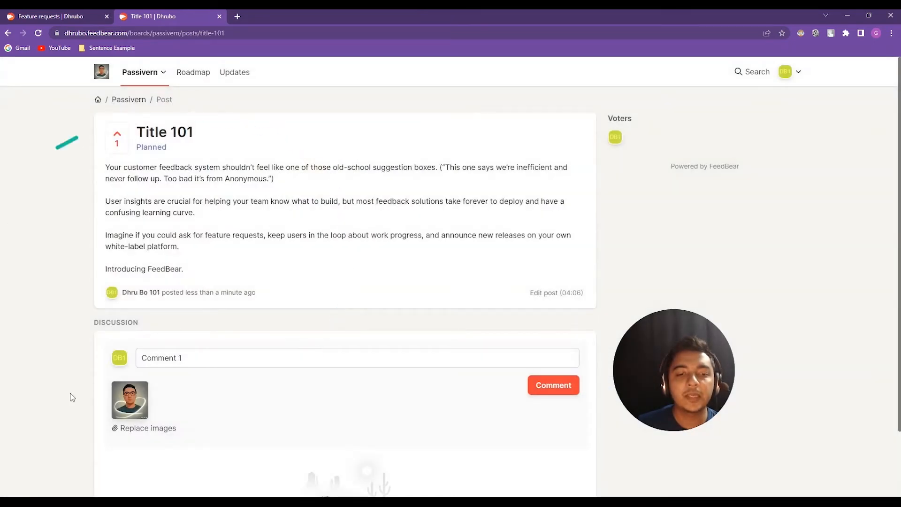
pyautogui.click(563, 393)
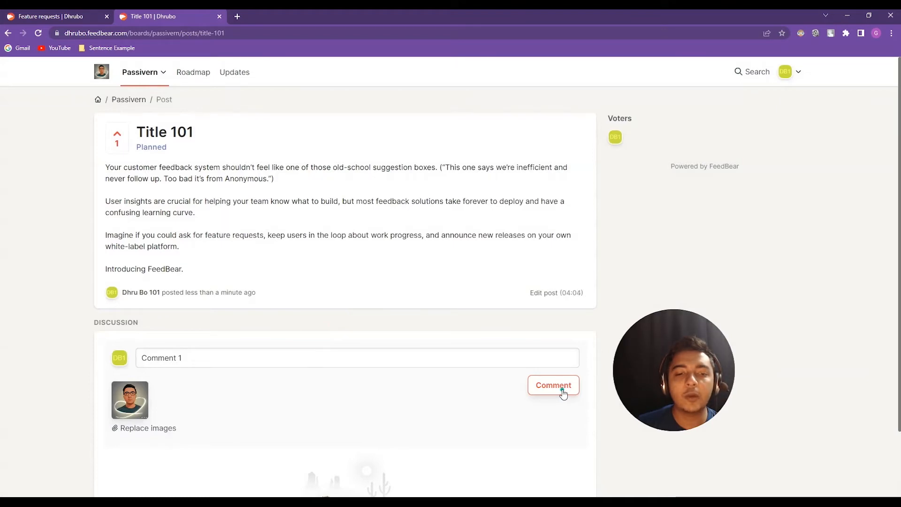
# Post "Reply 1" as a reply to Comment 1.
pyautogui.scroll(-1, 563, 393)
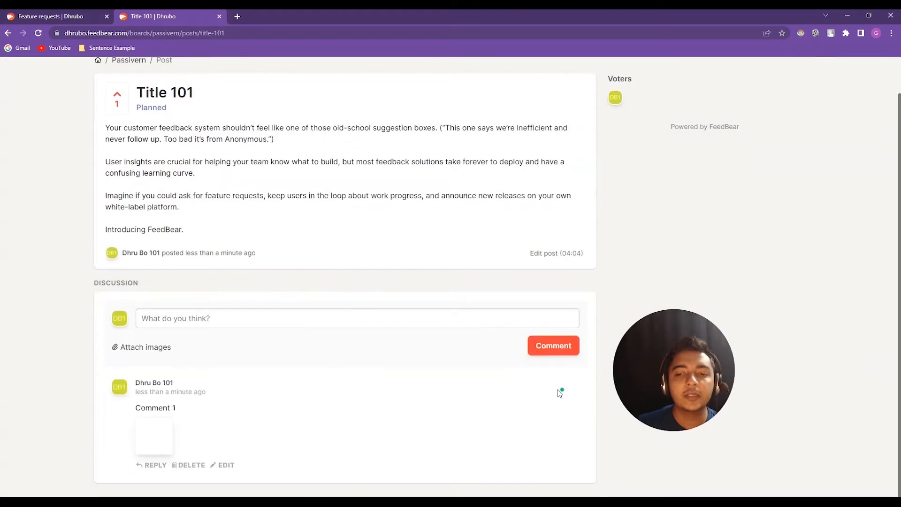
pyautogui.click(156, 466)
pyautogui.write('Reply 1')
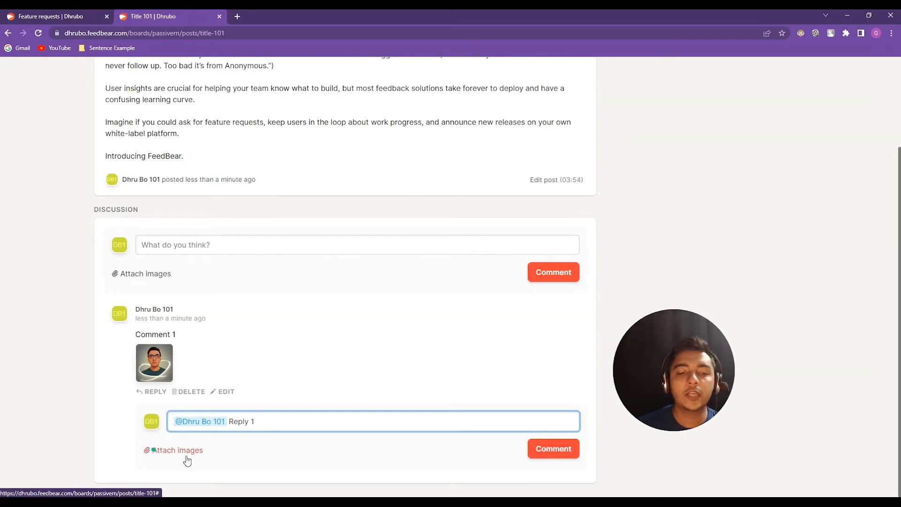
pyautogui.click(550, 453)
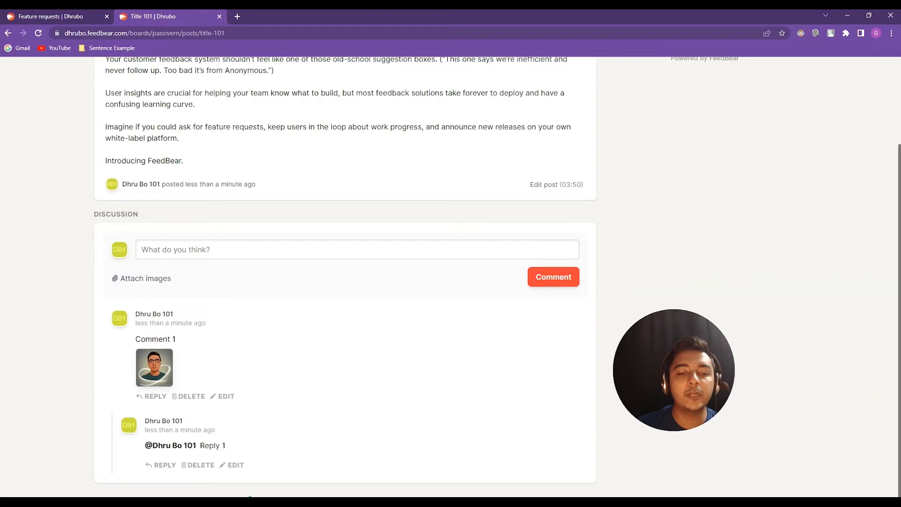
# Post "Reply 2" as a nested reply to Reply 1.
pyautogui.click(164, 466)
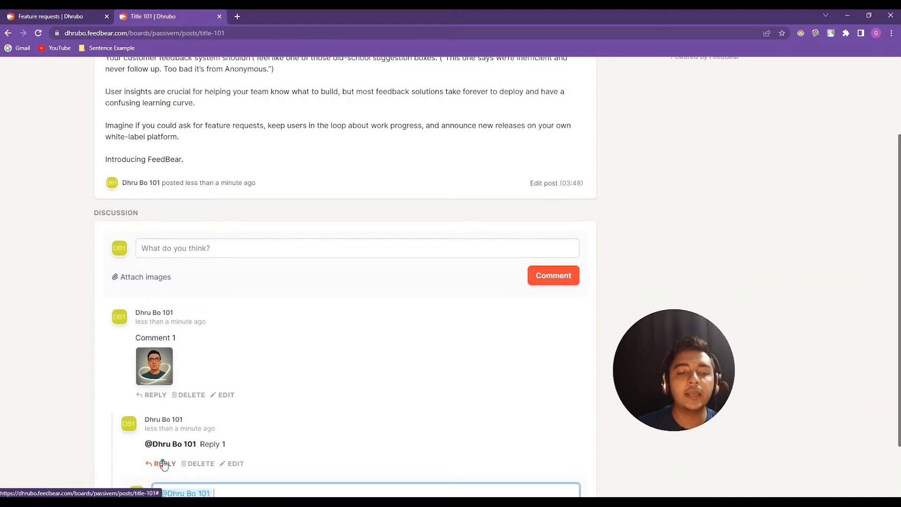
pyautogui.scroll(-2, 250, 467)
pyautogui.write('Reply 2')
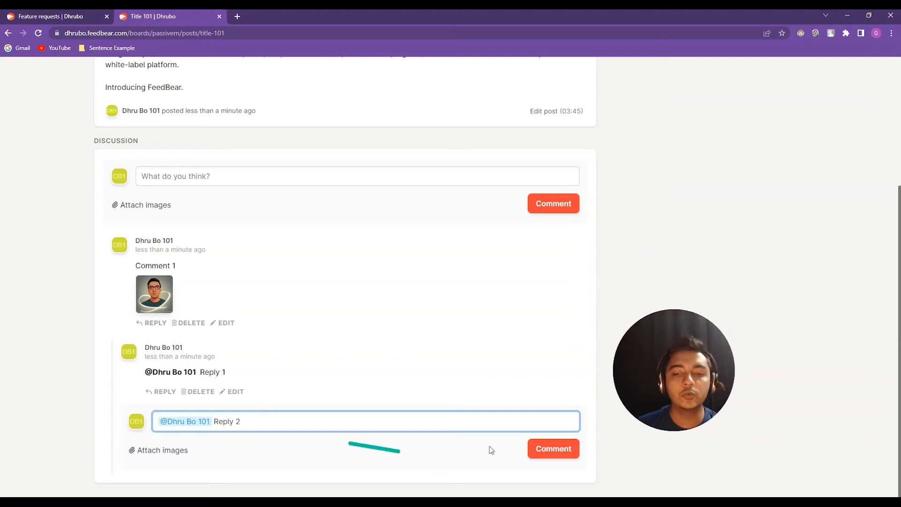
pyautogui.click(566, 452)
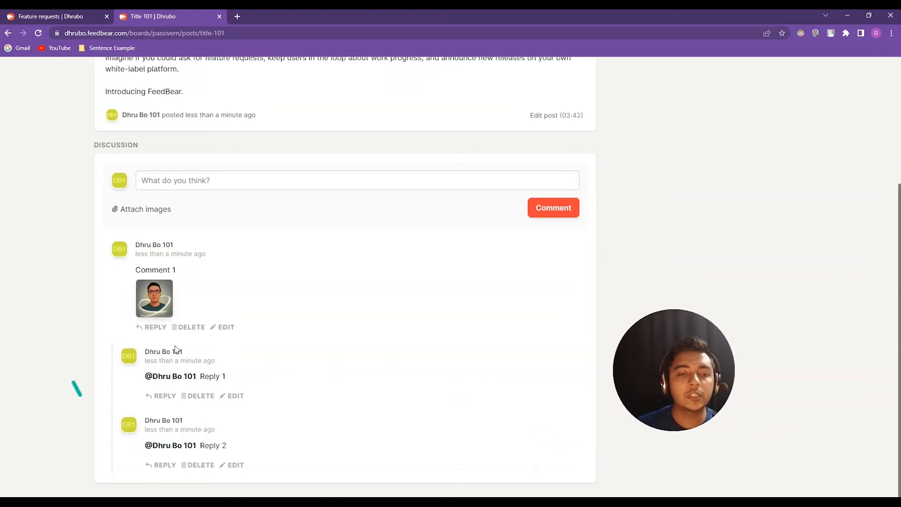
# Go back from the post to the Passivern board and look through its order and status filter options.
pyautogui.scroll(4, 497, 288)
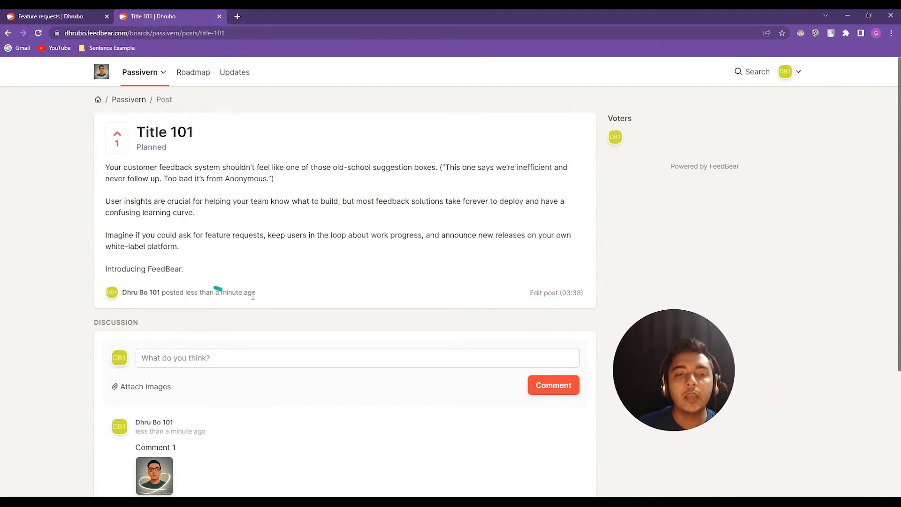
pyautogui.click(585, 299)
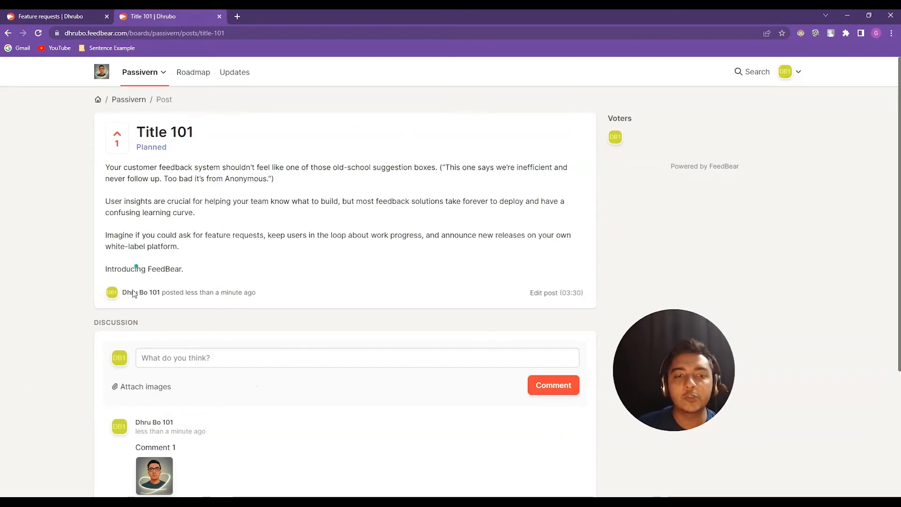
pyautogui.click(131, 98)
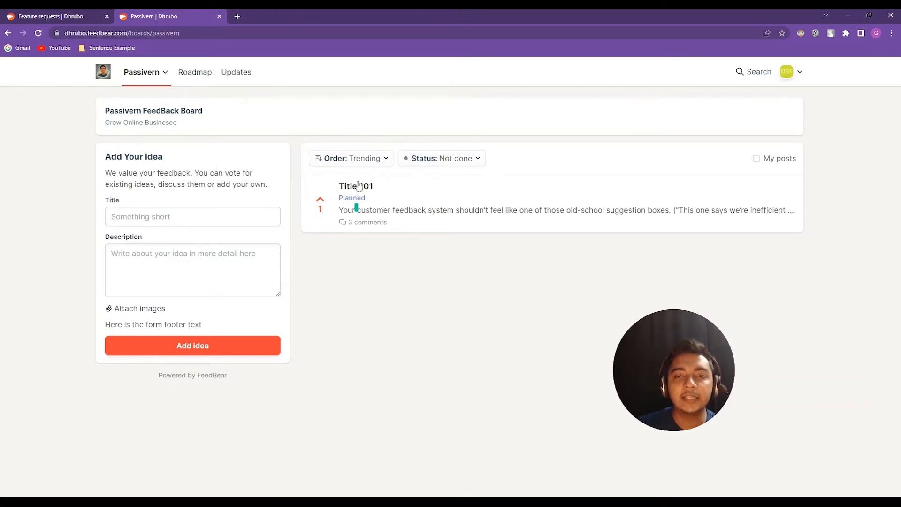
pyautogui.click(352, 162)
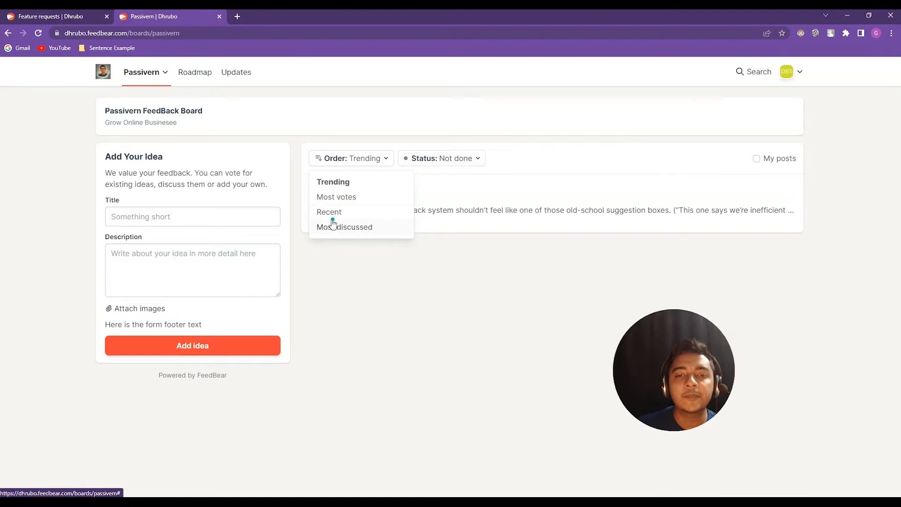
pyautogui.click(443, 159)
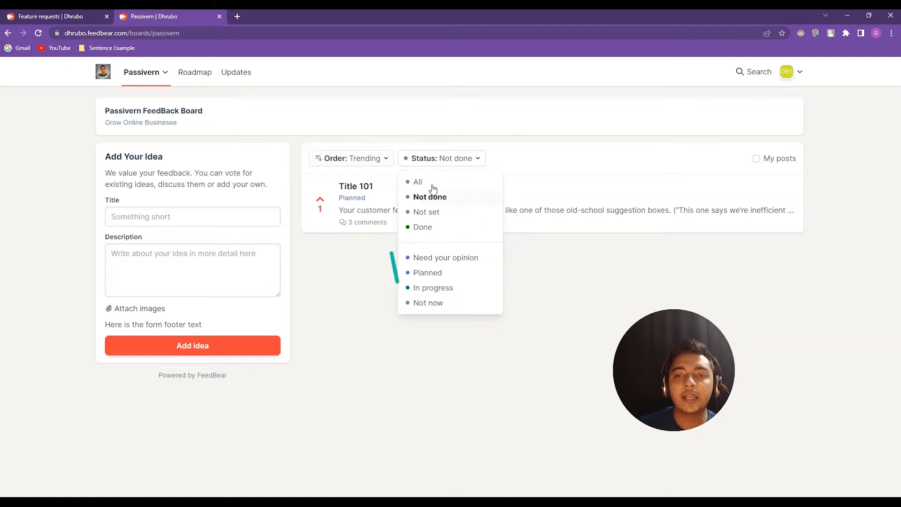
pyautogui.click(351, 305)
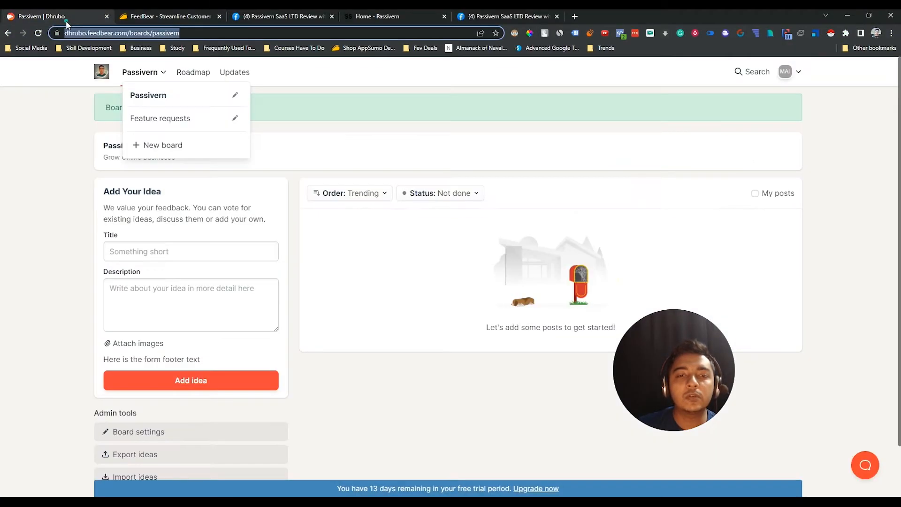
# Refresh the Passivern board in the admin's browser window and upvote the Title 101 idea.
pyautogui.click(81, 220)
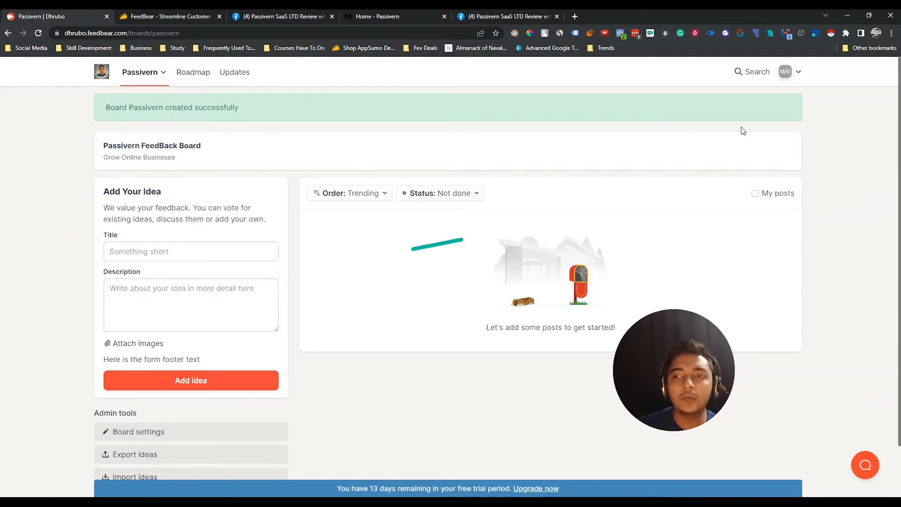
pyautogui.click(39, 33)
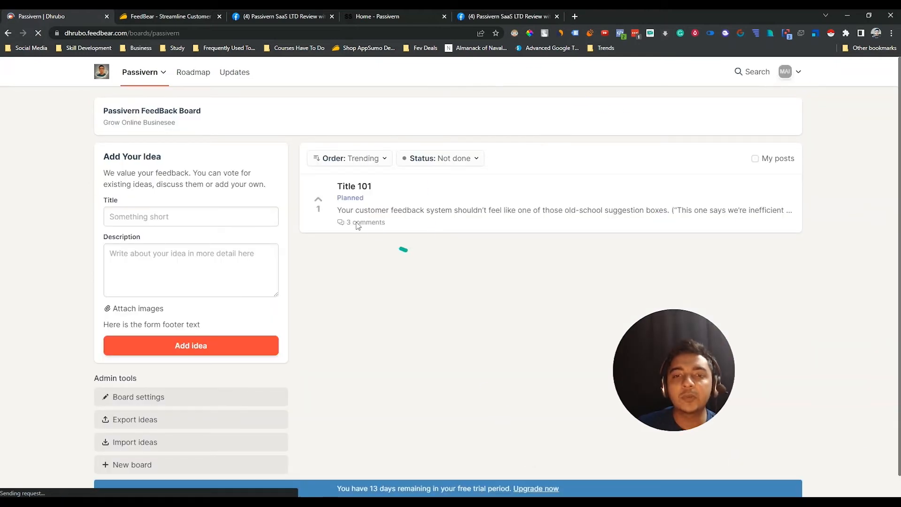
pyautogui.click(318, 203)
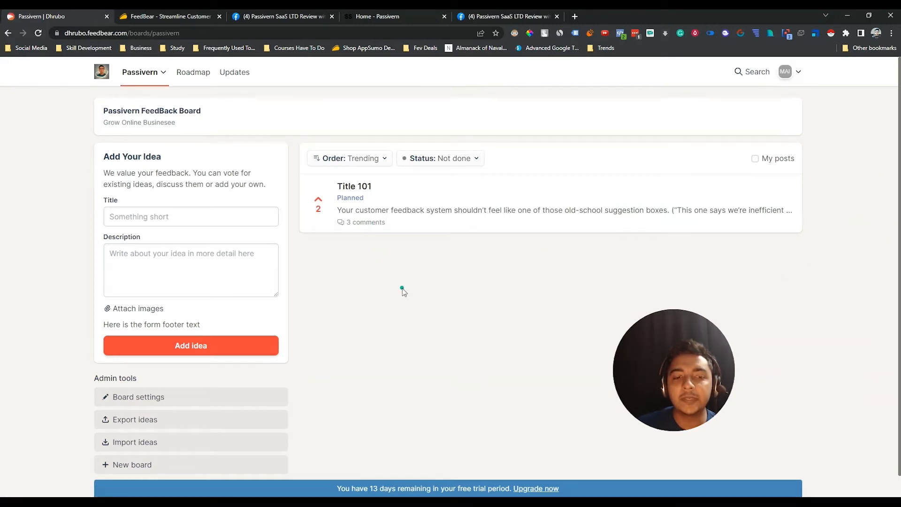
# Open the Passivern board settings and review the general and new post form customization fields.
pyautogui.scroll(-1, 402, 288)
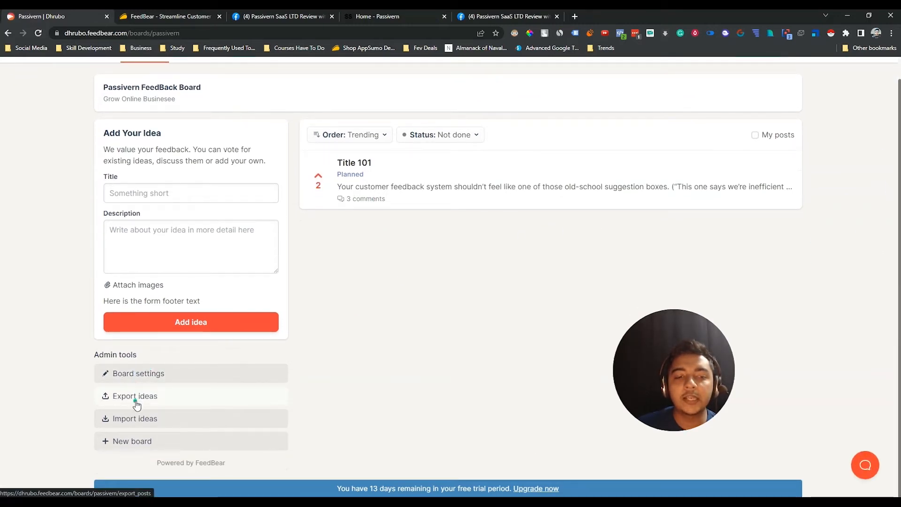
pyautogui.click(141, 375)
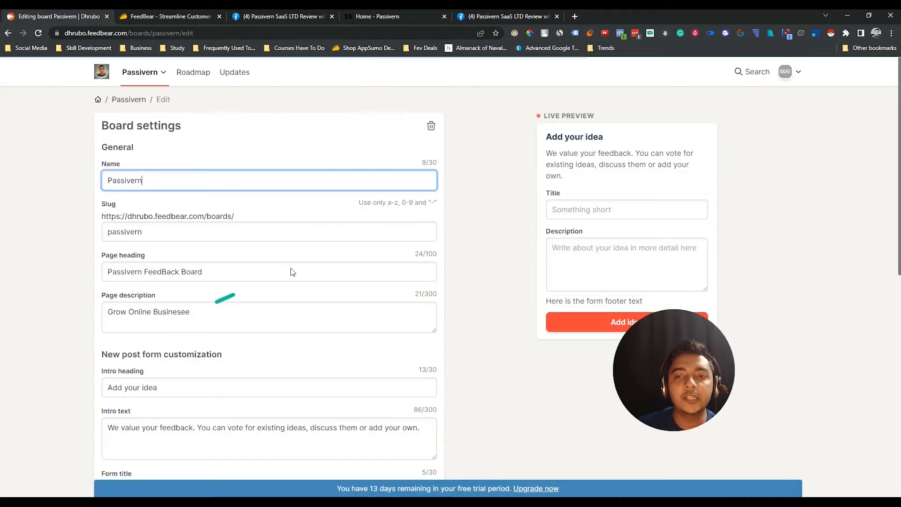
pyautogui.scroll(-5, 155, 271)
pyautogui.scroll(-4, 170, 359)
pyautogui.scroll(6, 160, 377)
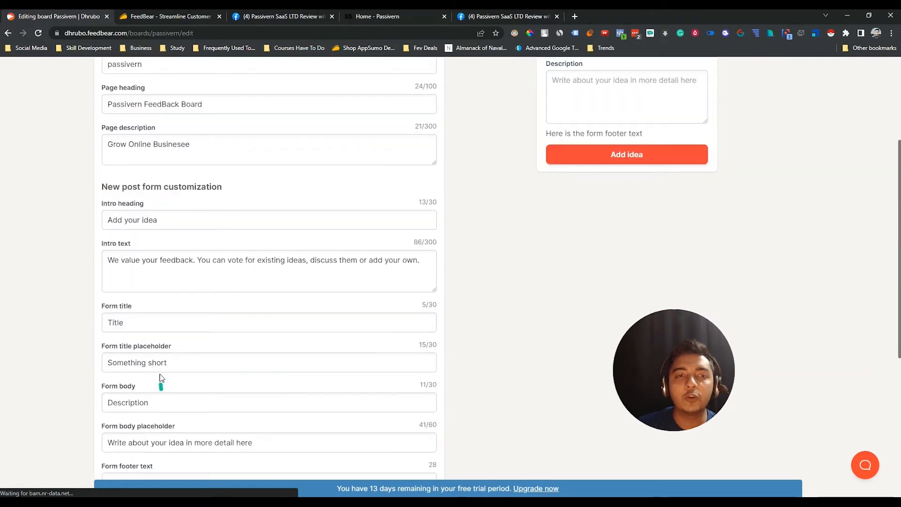
pyautogui.scroll(4, 160, 374)
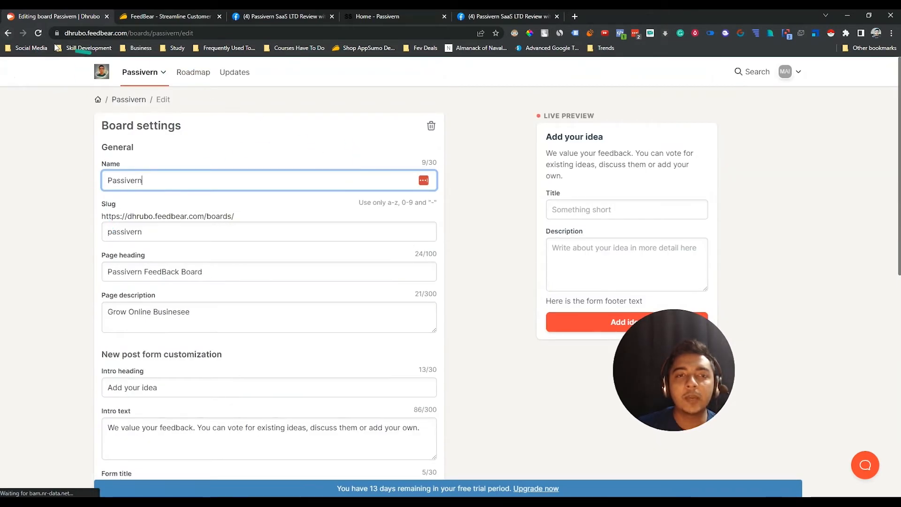
# Leave the board settings, export the Passivern board's ideas as a CSV file and dismiss the download notice.
pyautogui.click(7, 33)
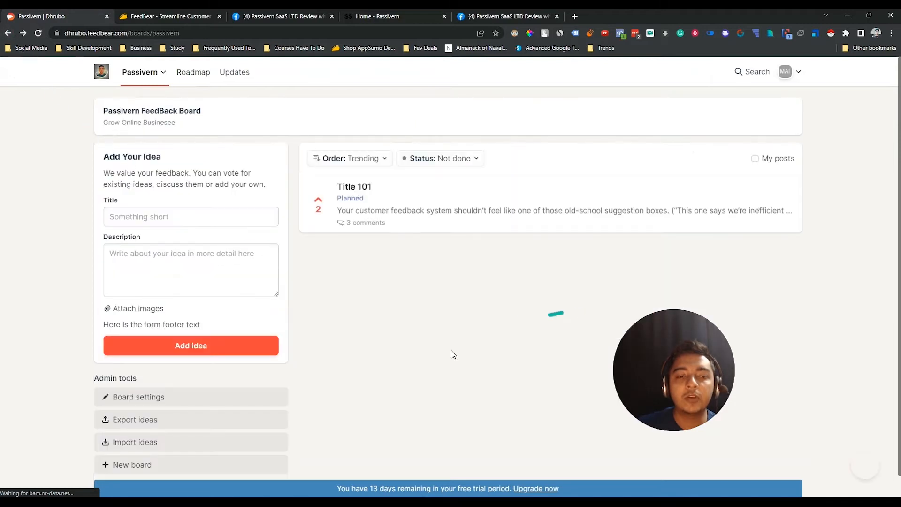
pyautogui.scroll(-2, 452, 355)
pyautogui.click(134, 400)
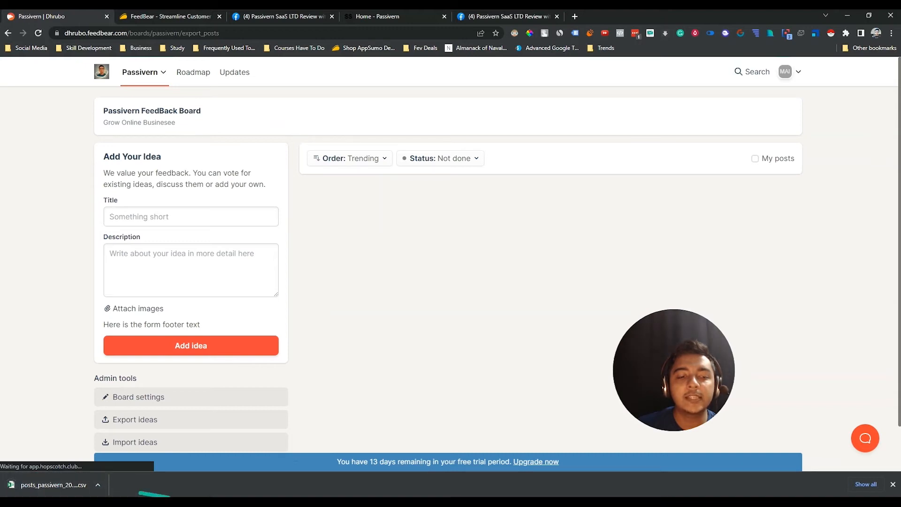
pyautogui.click(894, 485)
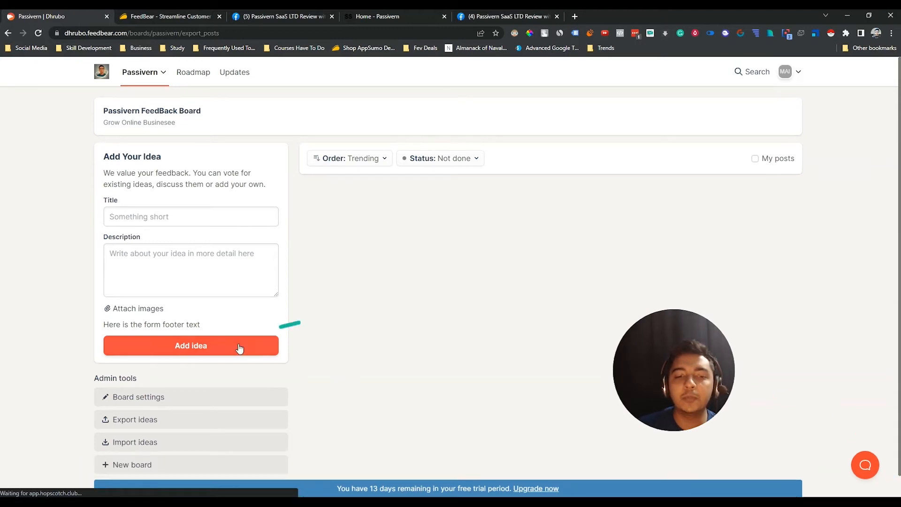
pyautogui.scroll(-1, 226, 362)
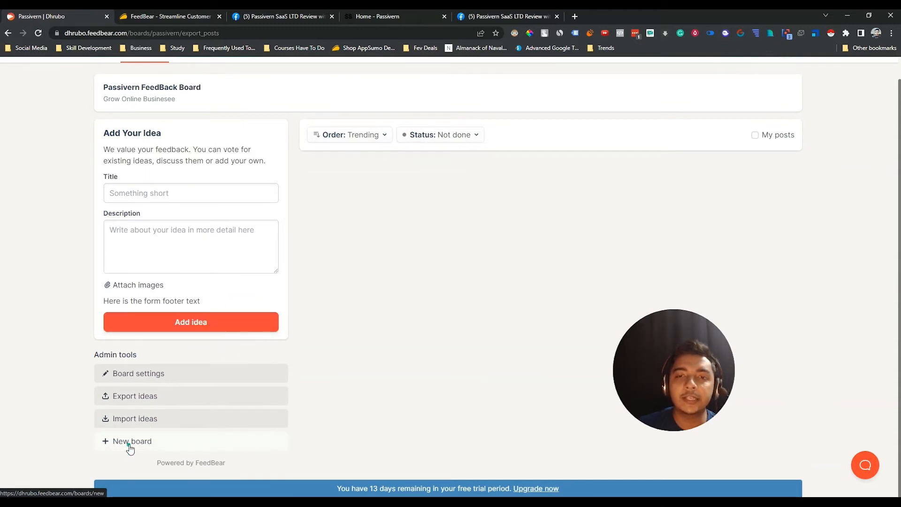
pyautogui.scroll(1, 130, 449)
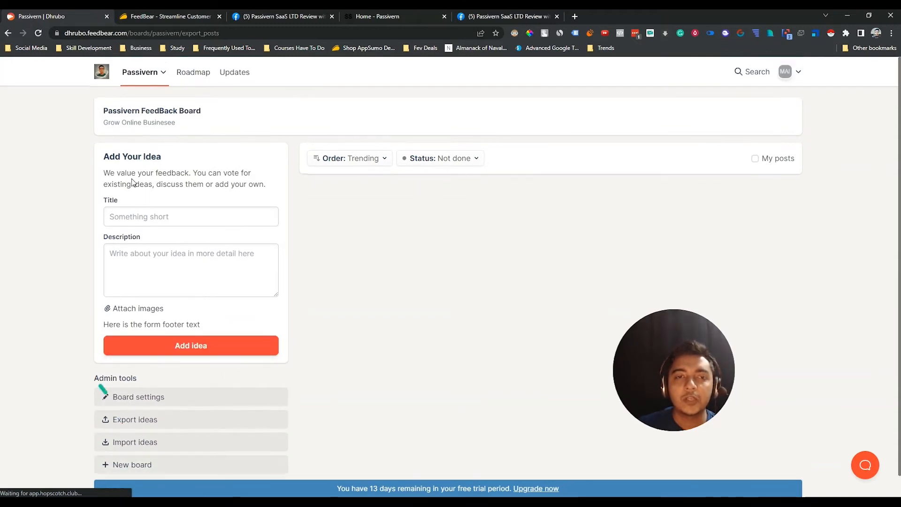
# Open the roadmap, copy its address and load it in a new tab of the visitor's browser window.
pyautogui.click(206, 75)
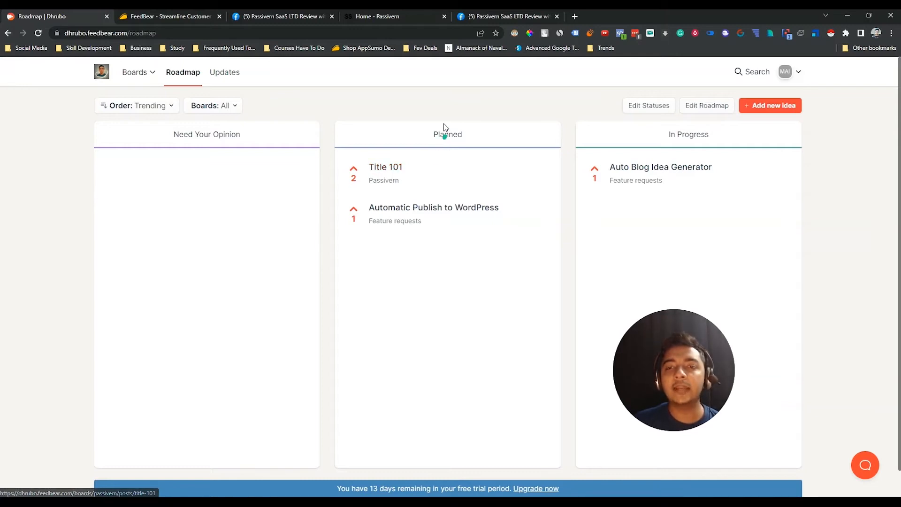
pyautogui.moveTo(382, 169); pyautogui.dragTo(534, 169)
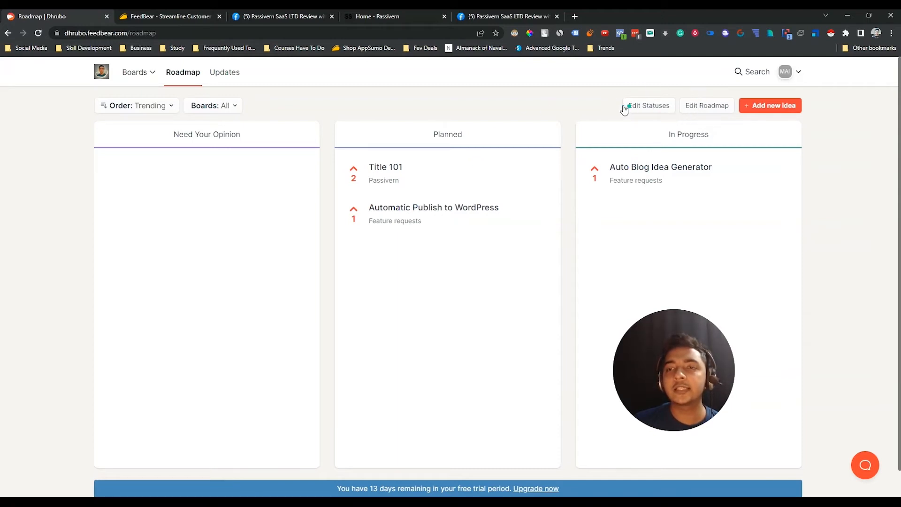
pyautogui.click(102, 34)
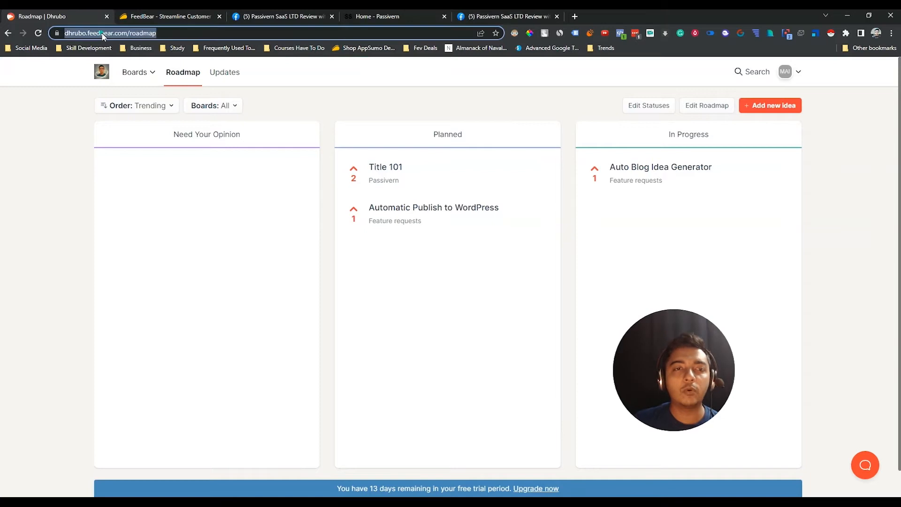
pyautogui.rightClick(102, 35)
pyautogui.click(124, 87)
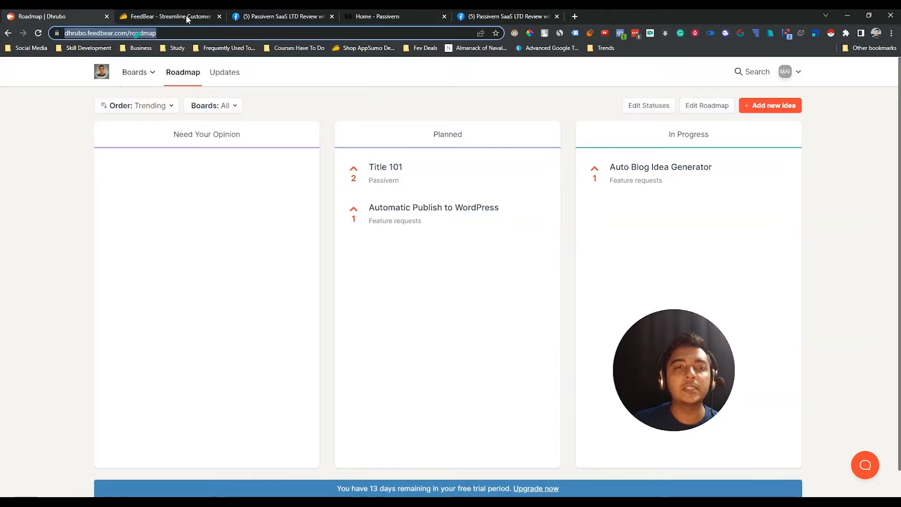
pyautogui.hotkey('alt', 'Tab')
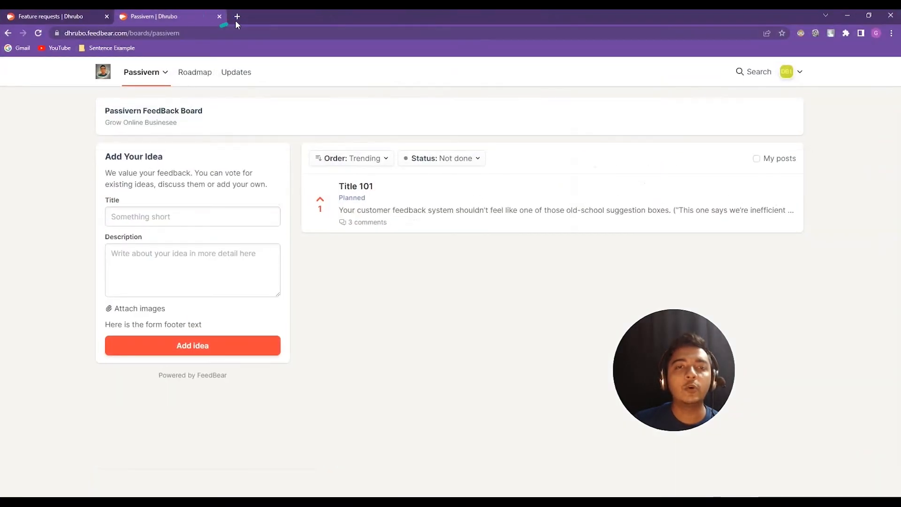
pyautogui.click(236, 19)
pyautogui.hotkey('ctrl', 'v')
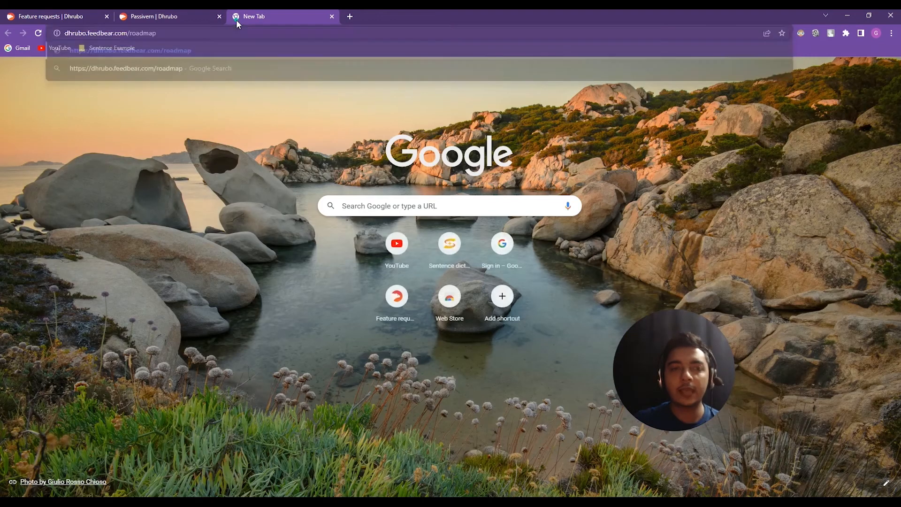
pyautogui.press('Return')
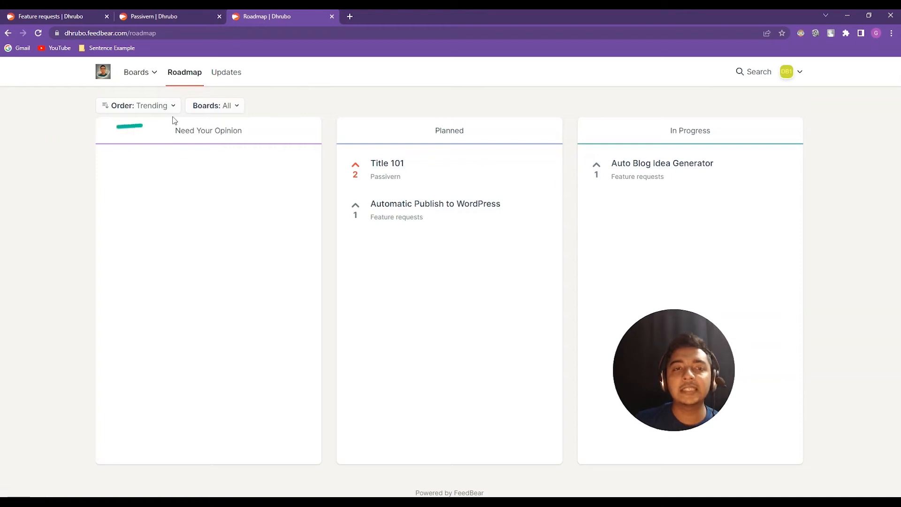
# Return to the admin's browser window and look through the roadmap's order and board filter options.
pyautogui.click(847, 19)
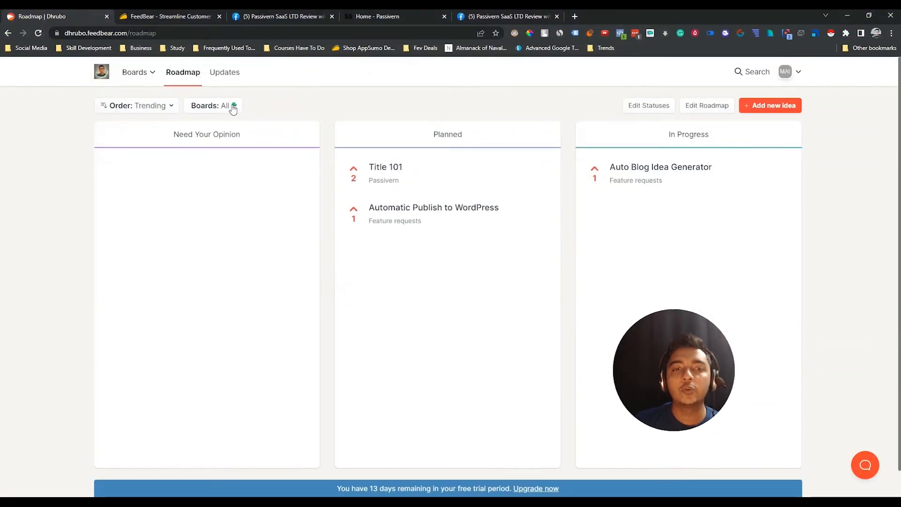
pyautogui.click(134, 107)
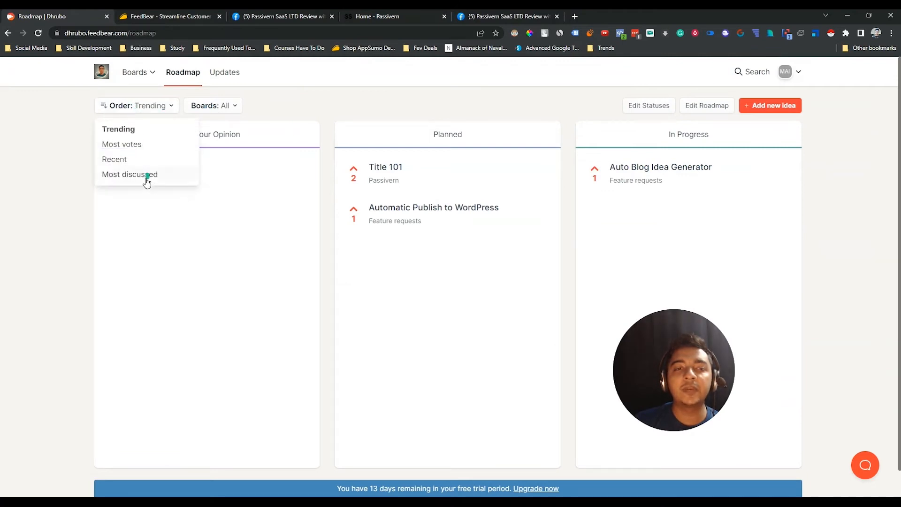
pyautogui.click(207, 112)
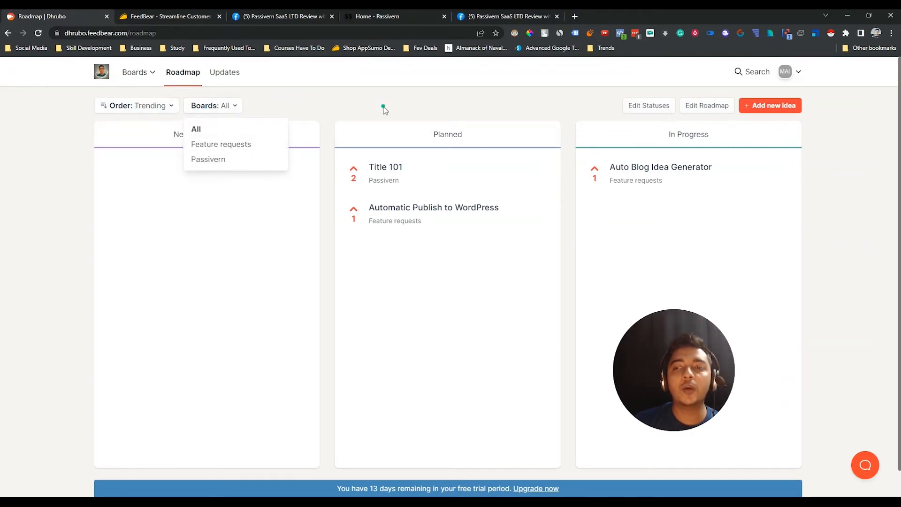
# Add a new status named "Video" to the status list and close the status editor.
pyautogui.click(649, 105)
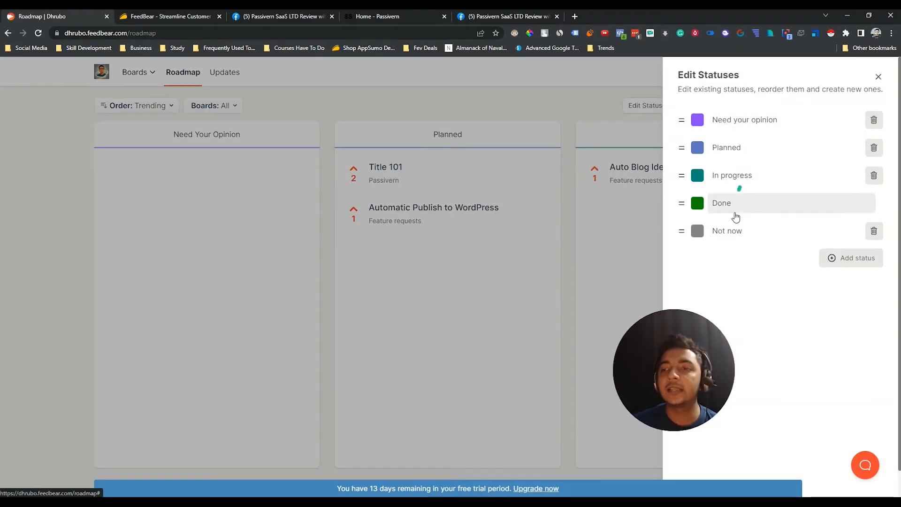
pyautogui.click(837, 258)
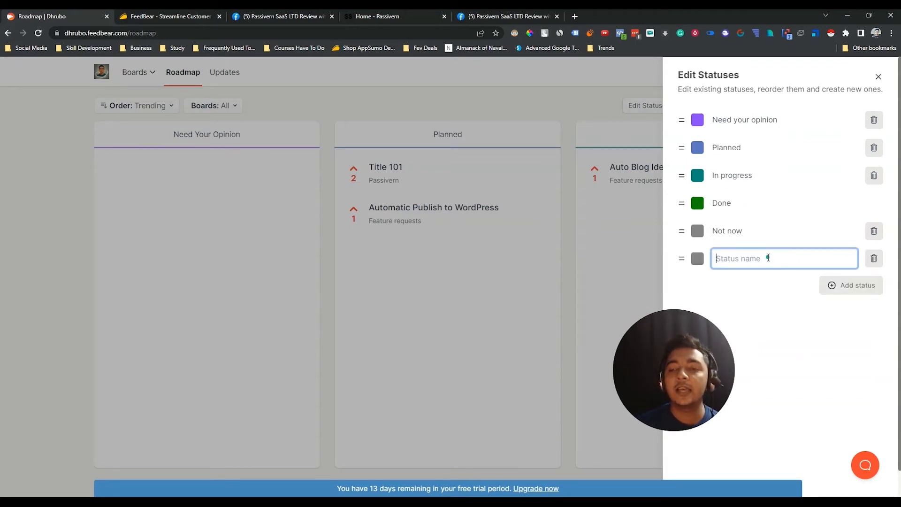
pyautogui.write('Video')
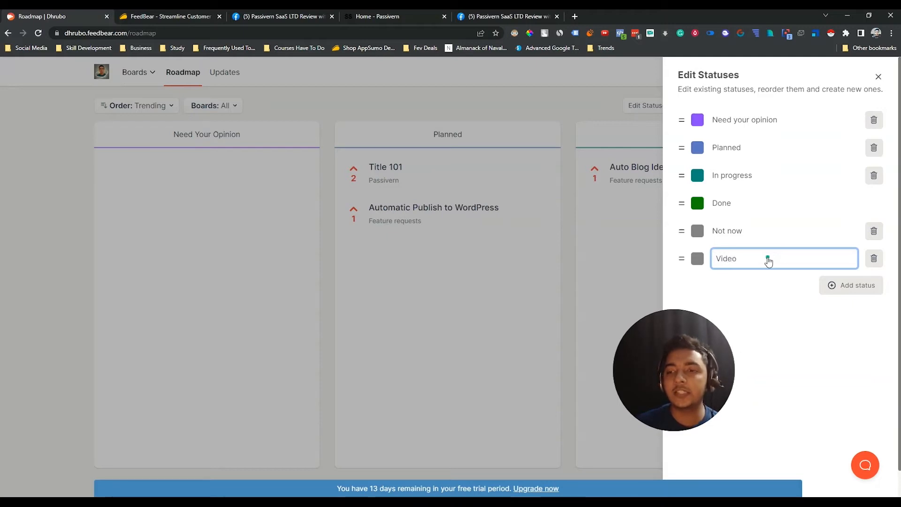
pyautogui.press('Return')
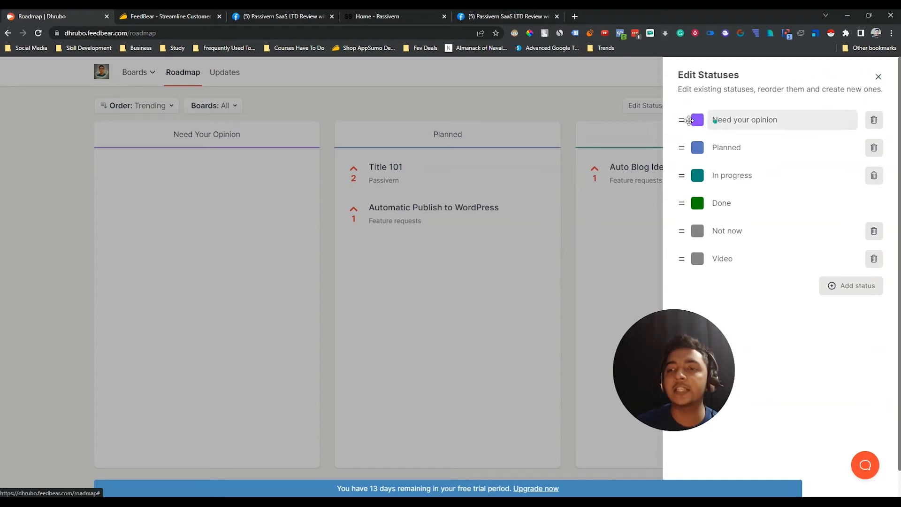
pyautogui.moveTo(681, 120)
pyautogui.mouseDown()
pyautogui.moveTo(682, 133)
pyautogui.moveTo(697, 140)
pyautogui.moveTo(682, 118)
pyautogui.mouseUp()
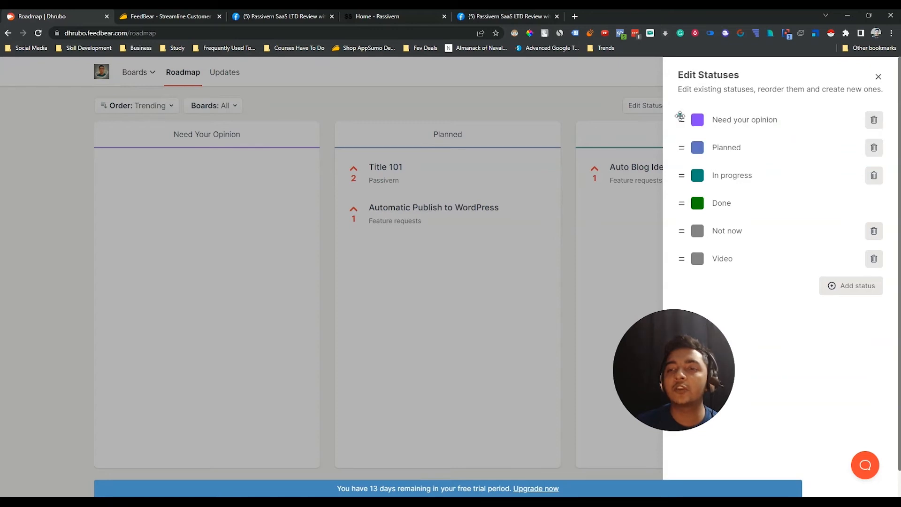
pyautogui.click(880, 77)
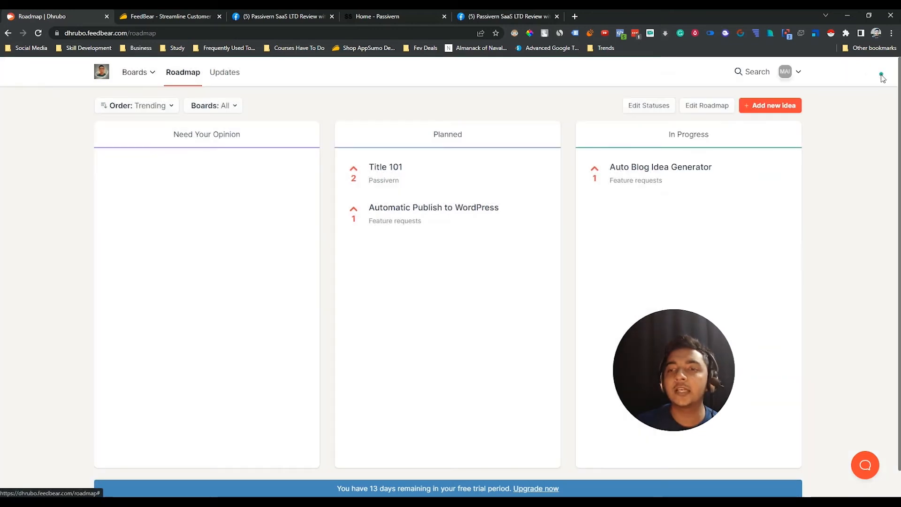
# Reorder the roadmap statuses so that Planned comes before Need your opinion, and reload the roadmap.
pyautogui.click(708, 106)
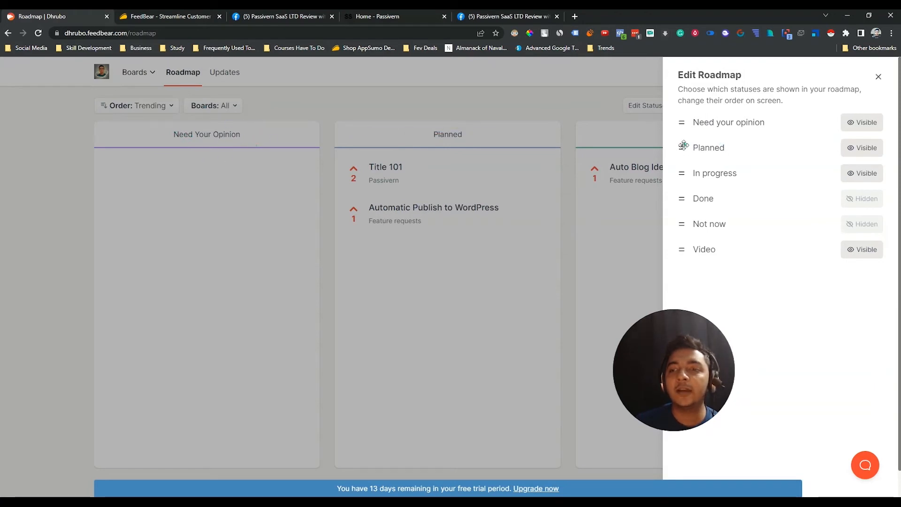
pyautogui.moveTo(684, 145); pyautogui.dragTo(684, 121)
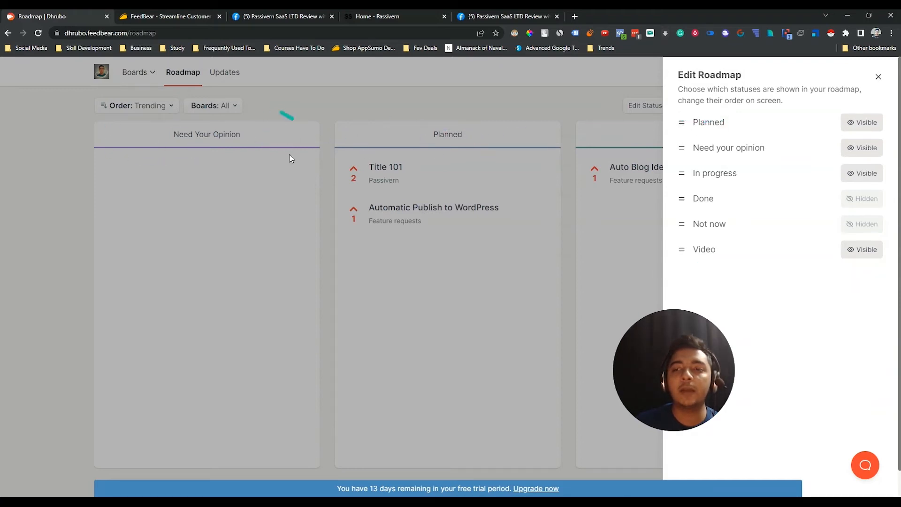
pyautogui.click(569, 271)
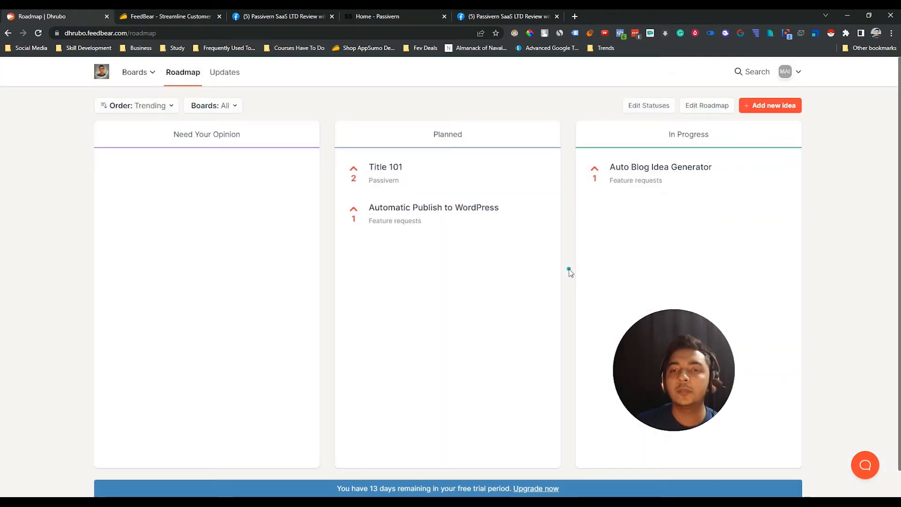
pyautogui.click(38, 33)
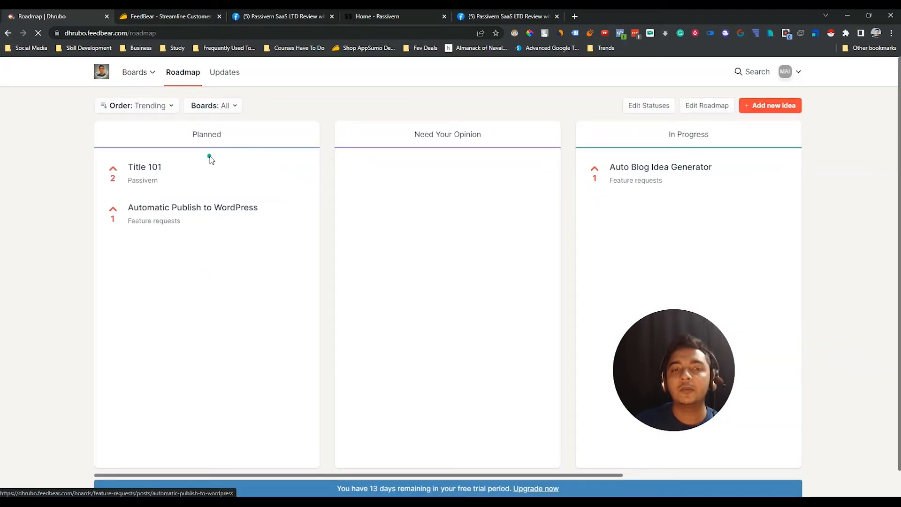
# Start a new roadmap idea titled "Title 102" with the roadmap page's address as its description.
pyautogui.click(772, 108)
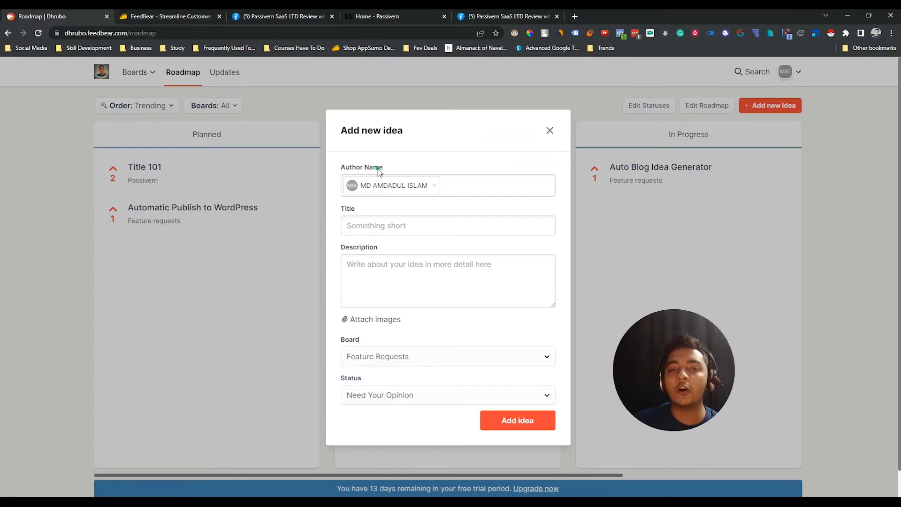
pyautogui.click(395, 229)
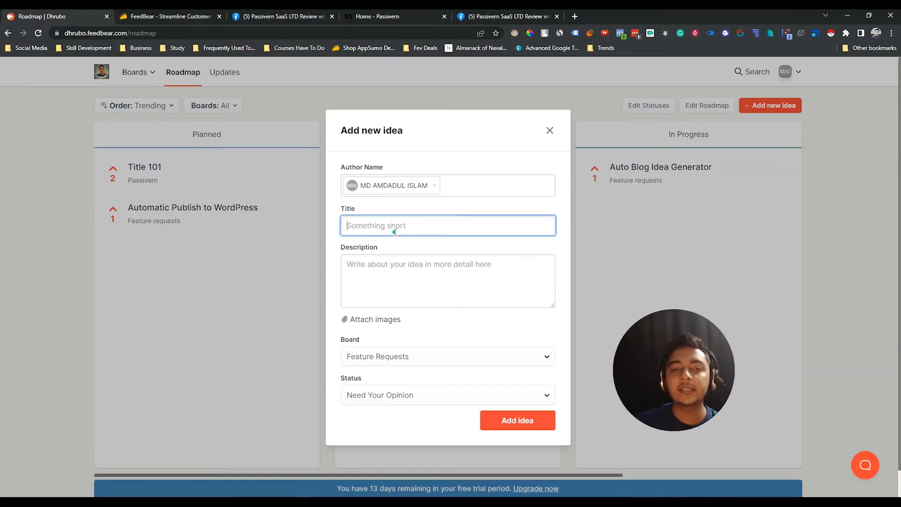
pyautogui.write('Title 102')
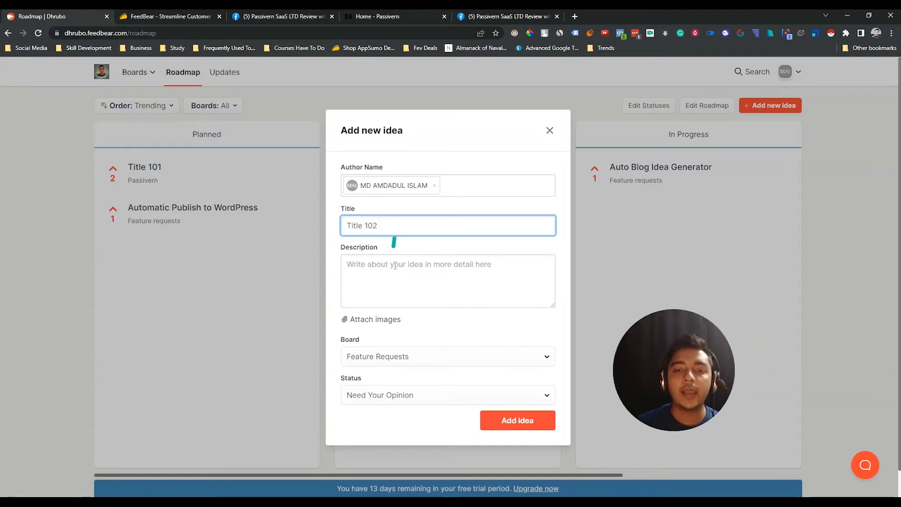
pyautogui.click(395, 266)
pyautogui.write('https://dhrubo.feedbear.com/roadmap')
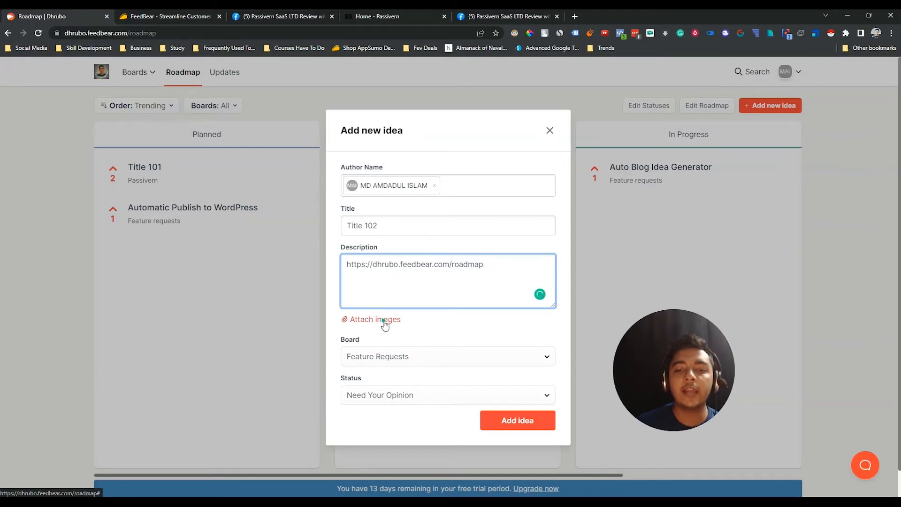
# Assign the new idea to the Passivern board with the In Progress status and add it.
pyautogui.click(381, 356)
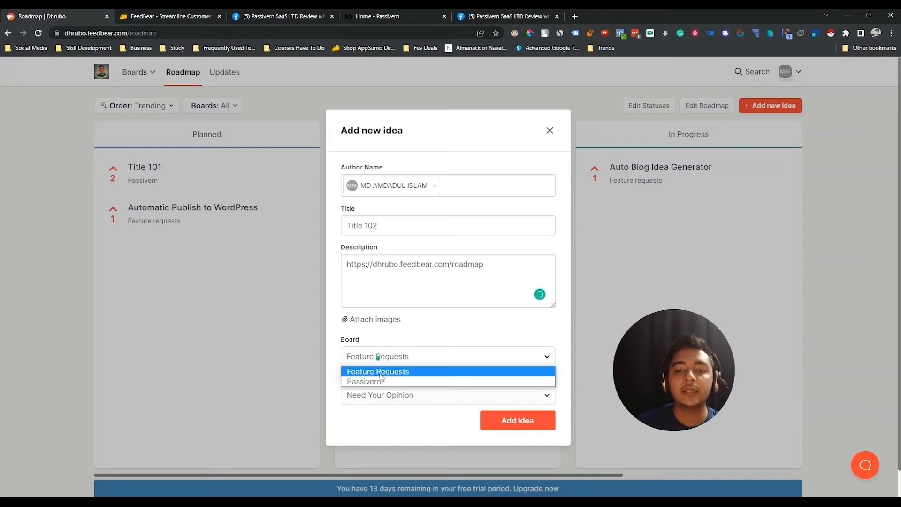
pyautogui.click(379, 382)
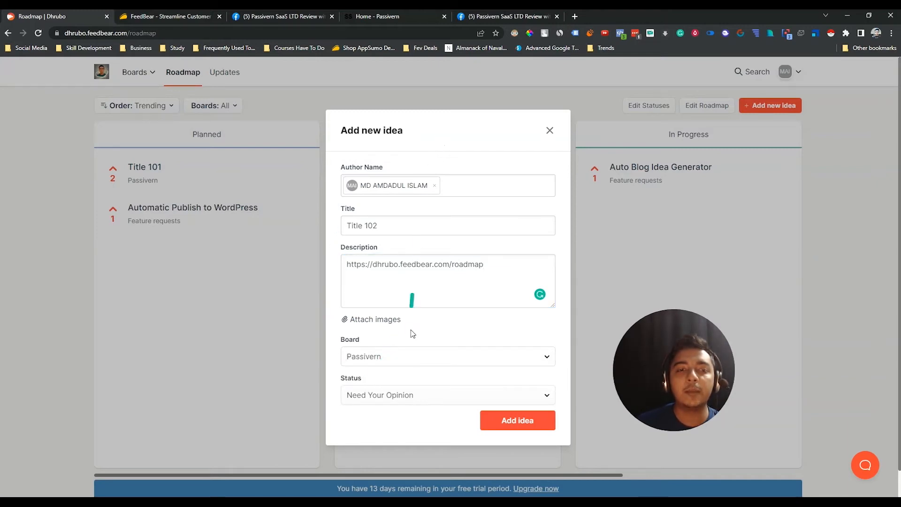
pyautogui.click(410, 399)
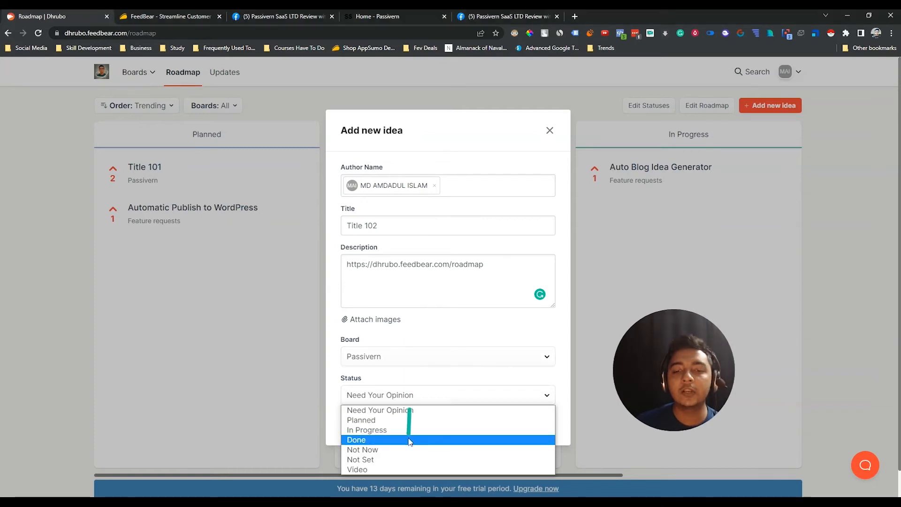
pyautogui.click(367, 431)
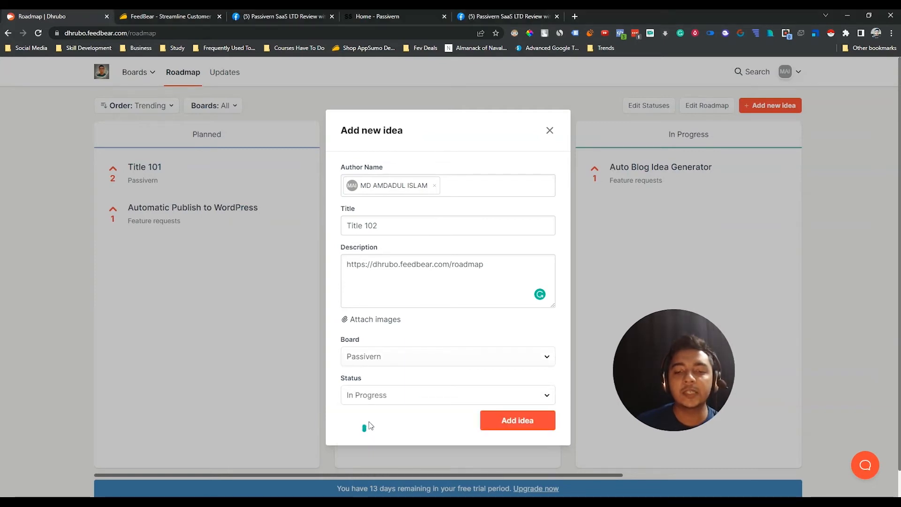
pyautogui.click(382, 402)
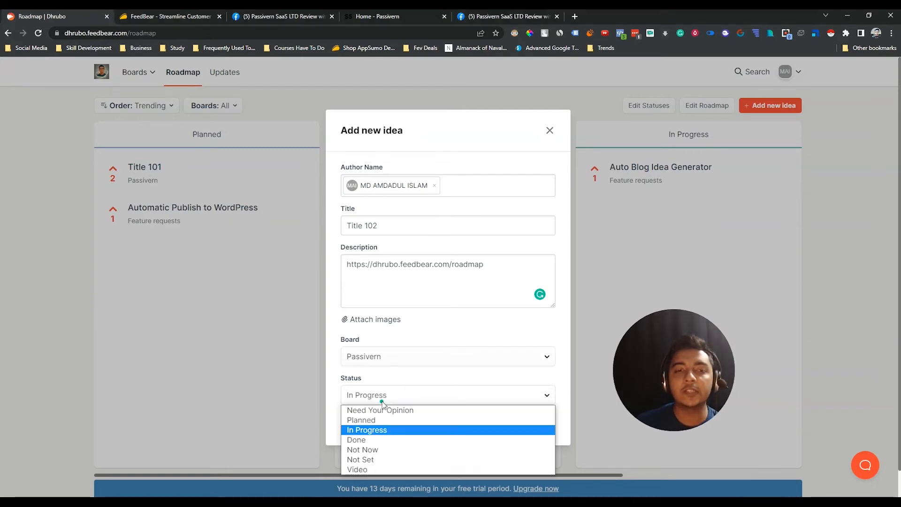
pyautogui.click(451, 383)
pyautogui.click(503, 427)
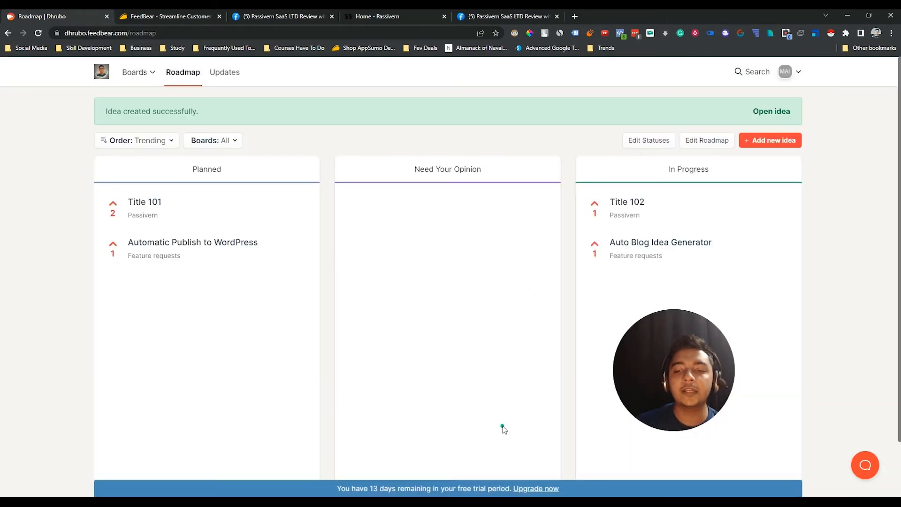
# Start a new entry on the project's Updates page with the title "Entry 1".
pyautogui.moveTo(669, 394)
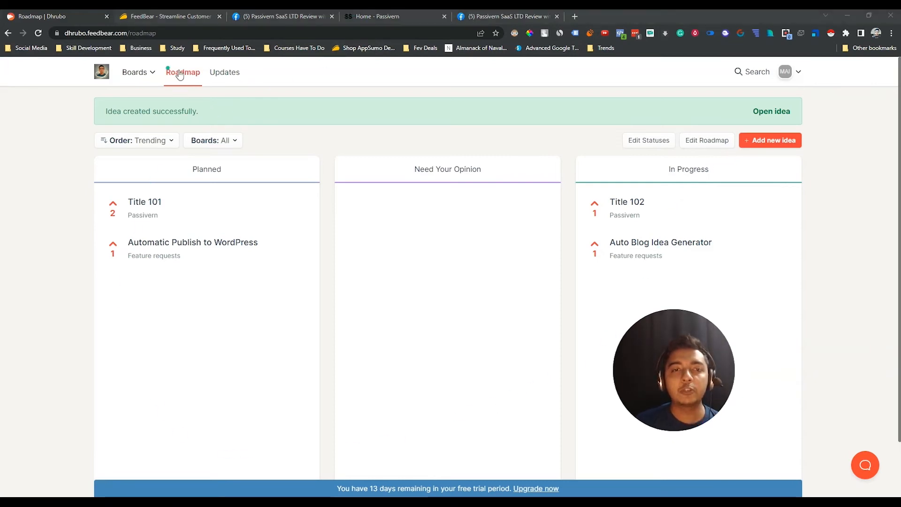
pyautogui.click(149, 78)
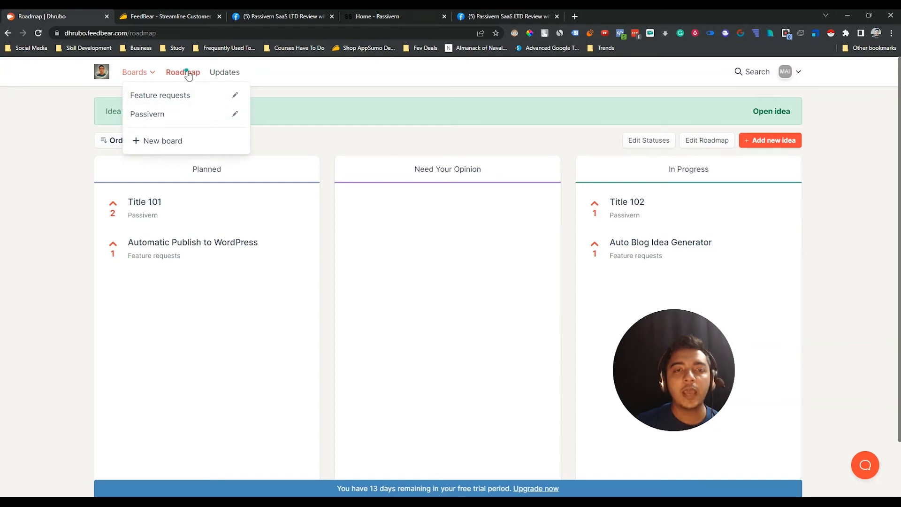
pyautogui.click(272, 74)
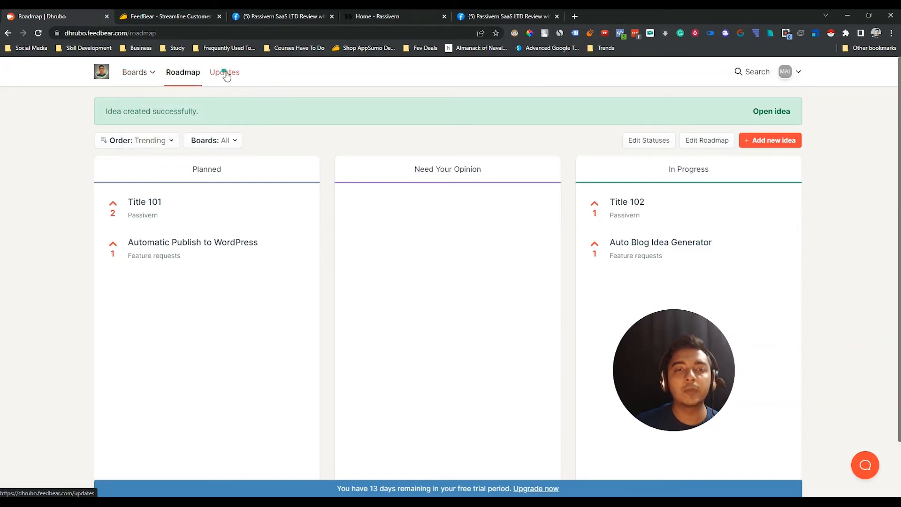
pyautogui.click(226, 74)
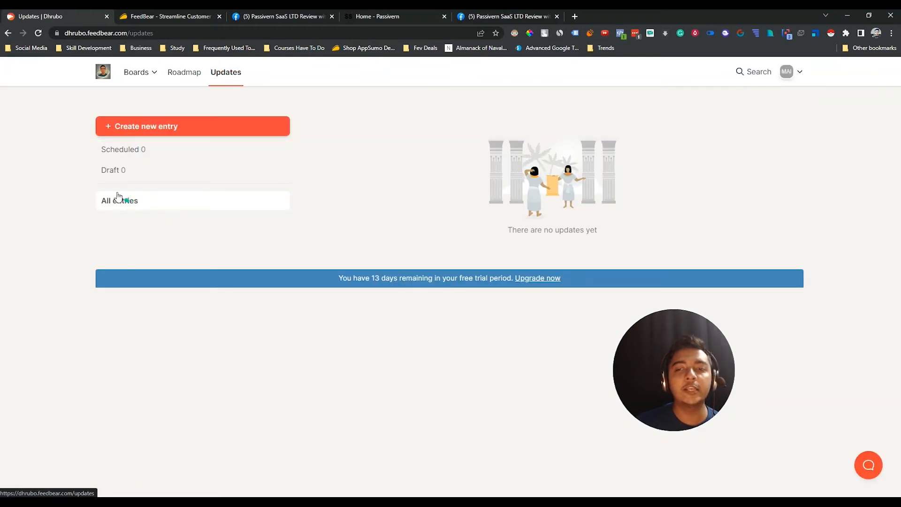
pyautogui.click(113, 126)
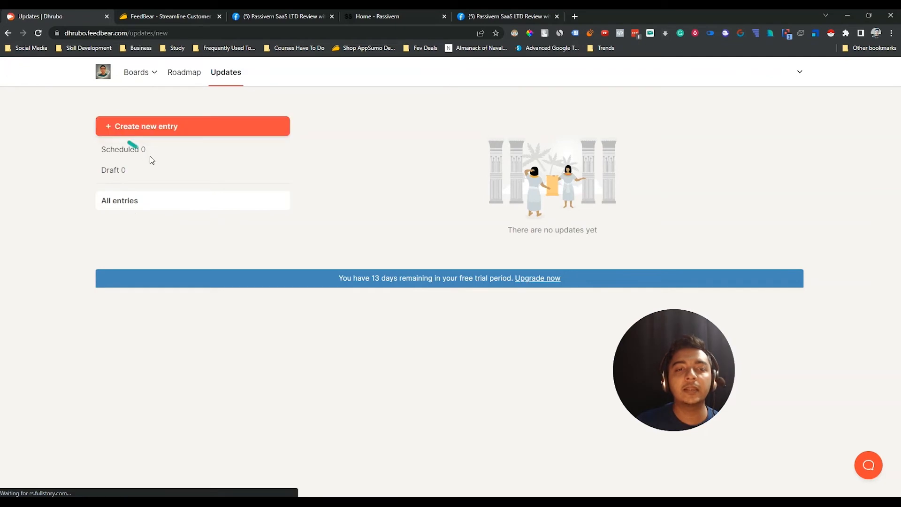
pyautogui.click(176, 150)
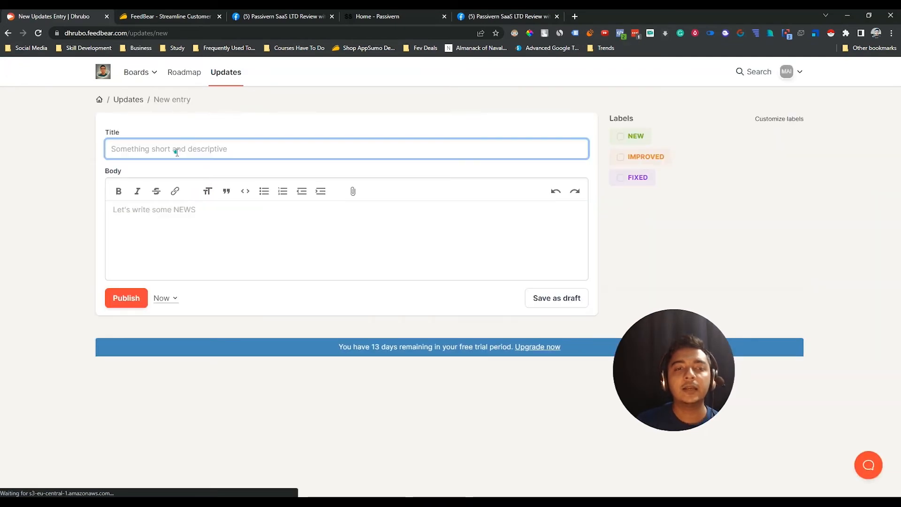
pyautogui.write('Entry 1')
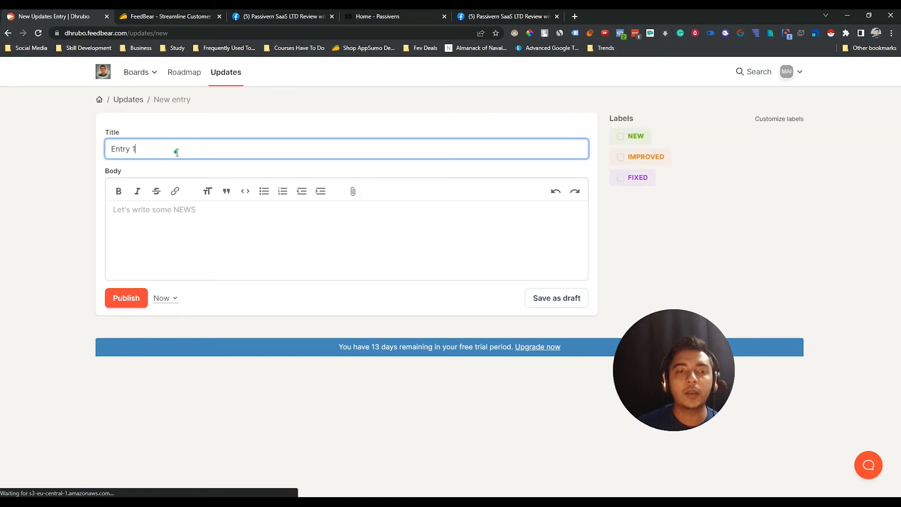
# Fill the entry's body with the FeedBear introduction text copied from its AppSumo product page.
pyautogui.click(176, 243)
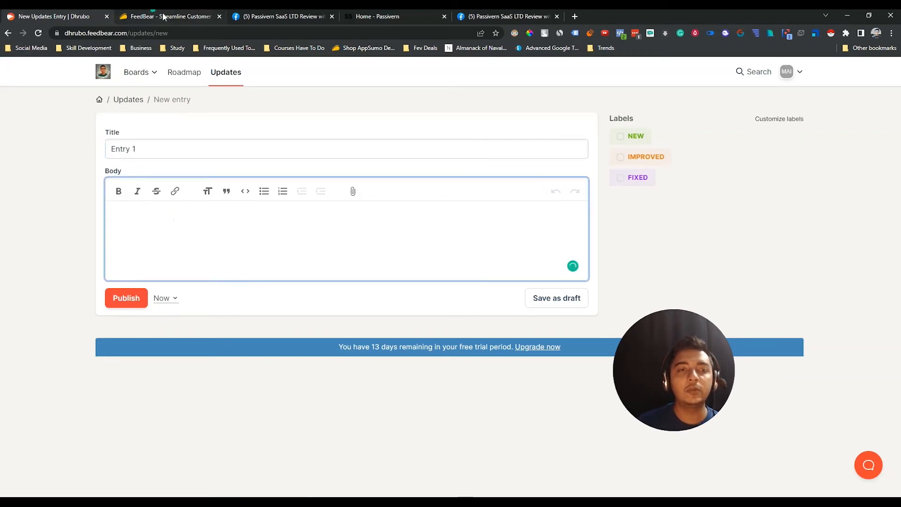
pyautogui.click(163, 15)
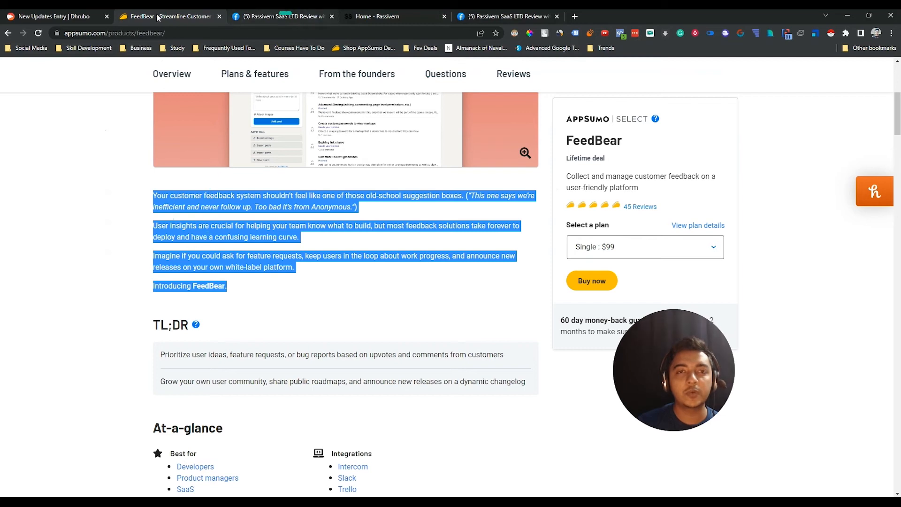
pyautogui.click(84, 17)
pyautogui.write('Your customer feedback system shouldn’t feel like one of those old-school suggestion boxes. ("This one says we’re inefficient and never follow up. Too bad it’s from Anonymous.")  User insights are crucial for helping your team know what to build, but most feedback solutions take forever to deploy and have a confusing learning curve.  Imagine if you could ask for feature requests, keep users in the loop about work progress, and announce new releases on your own white-label platform.  Introducing FeedBear.')
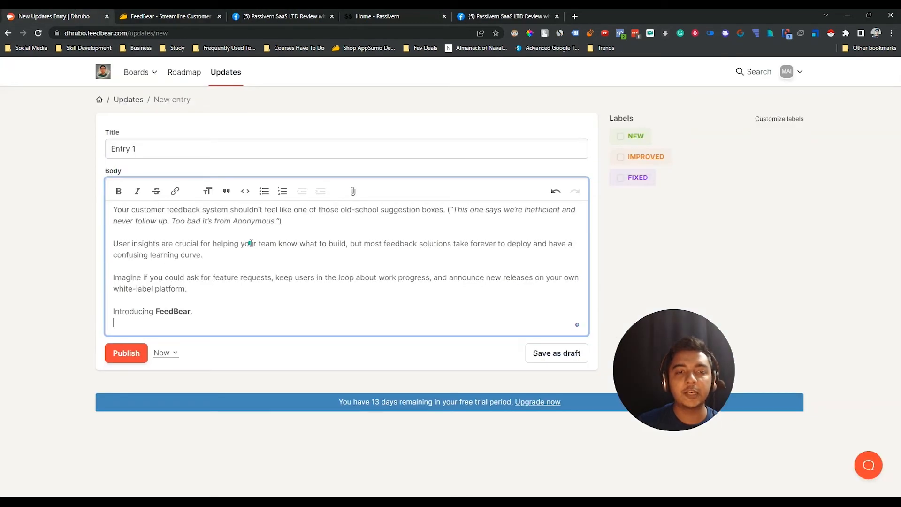
# Set the entry's publishing time to 08/22/2022 21:14 (Asia/Dhaka) and publish it.
pyautogui.click(161, 353)
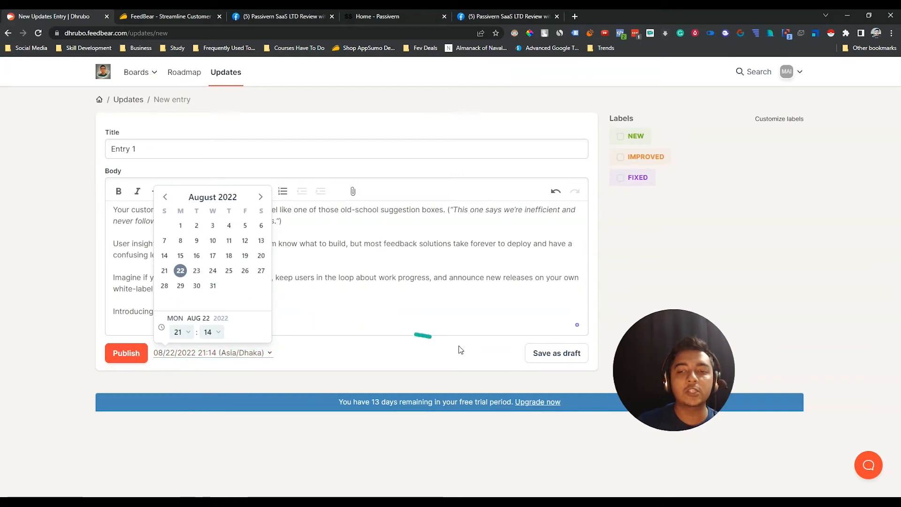
pyautogui.click(322, 354)
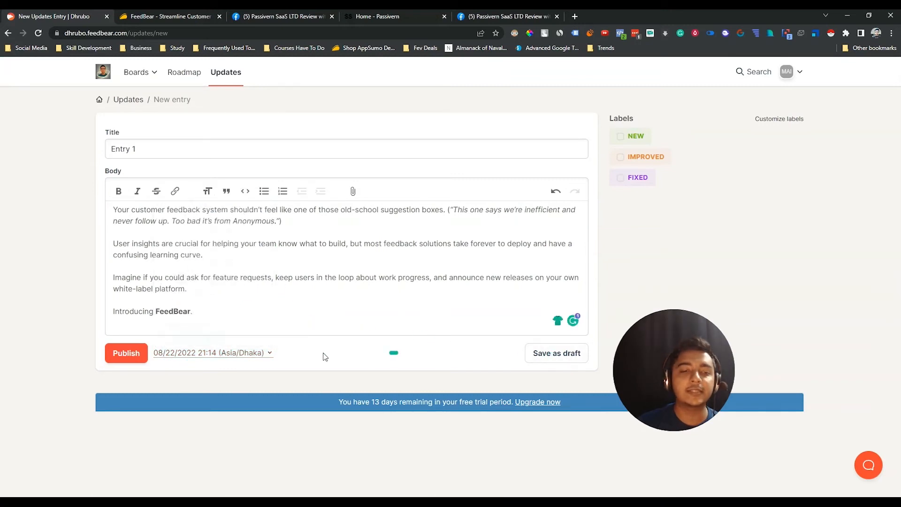
pyautogui.click(131, 357)
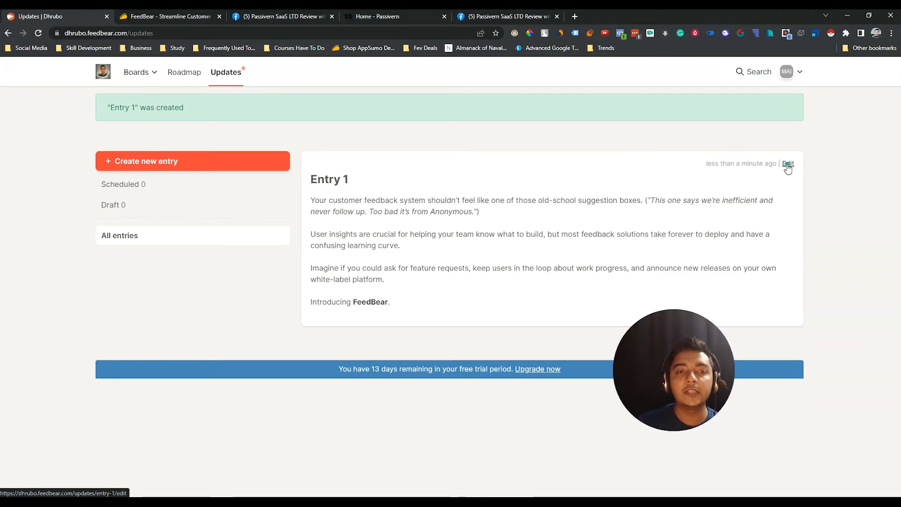
# Edit the published Entry 1 to carry the Improved and Fixed labels, and save it.
pyautogui.click(788, 164)
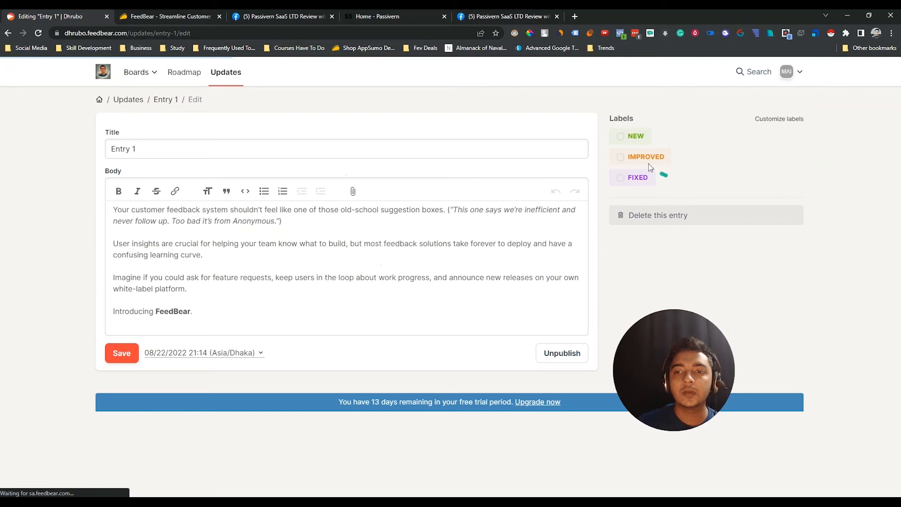
pyautogui.click(621, 157)
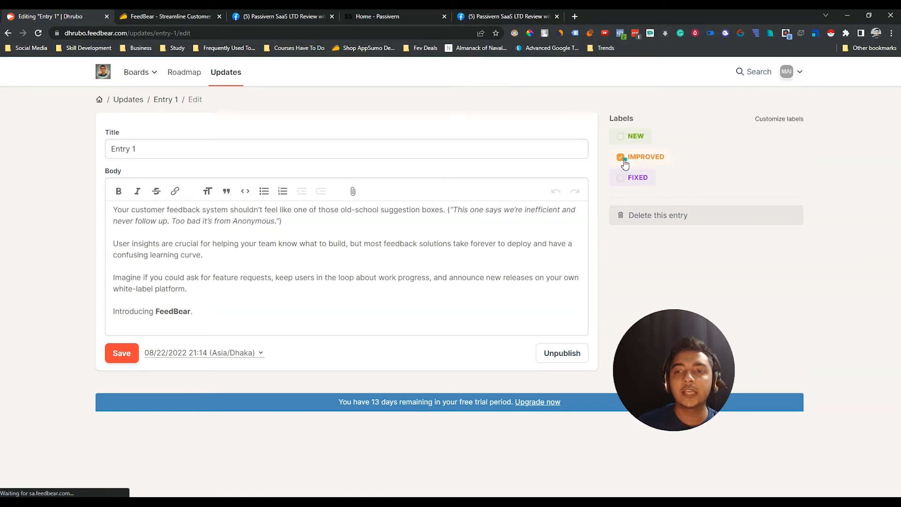
pyautogui.click(620, 178)
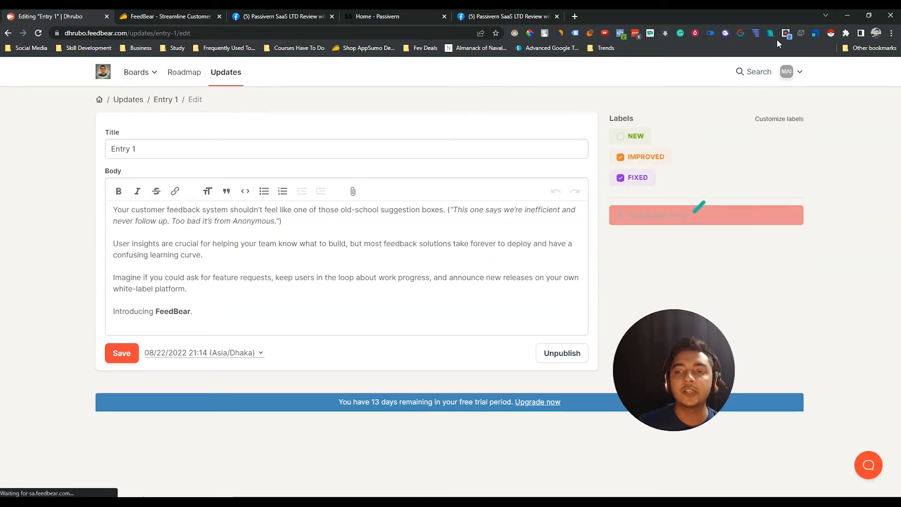
pyautogui.click(127, 354)
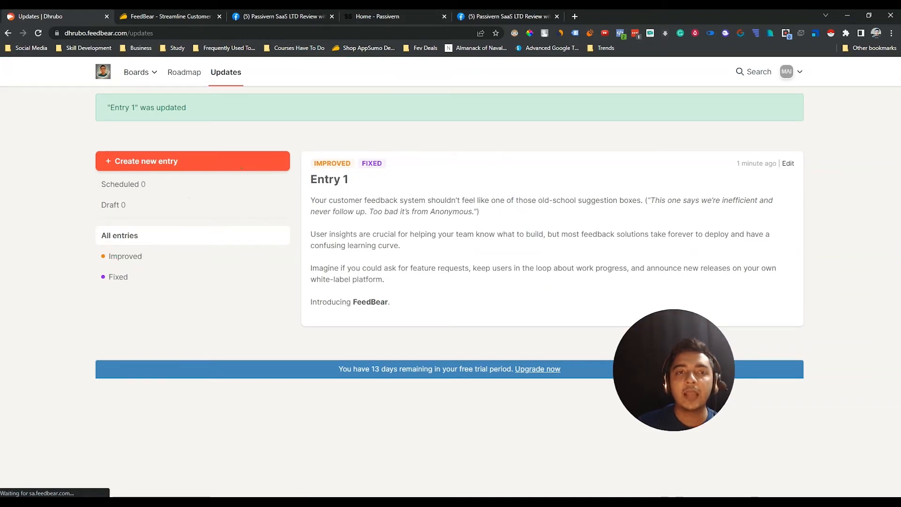
# Switch to the visitor's browser window, view the Updates page, and filter its entries by Improved and Fixed.
pyautogui.click(198, 6)
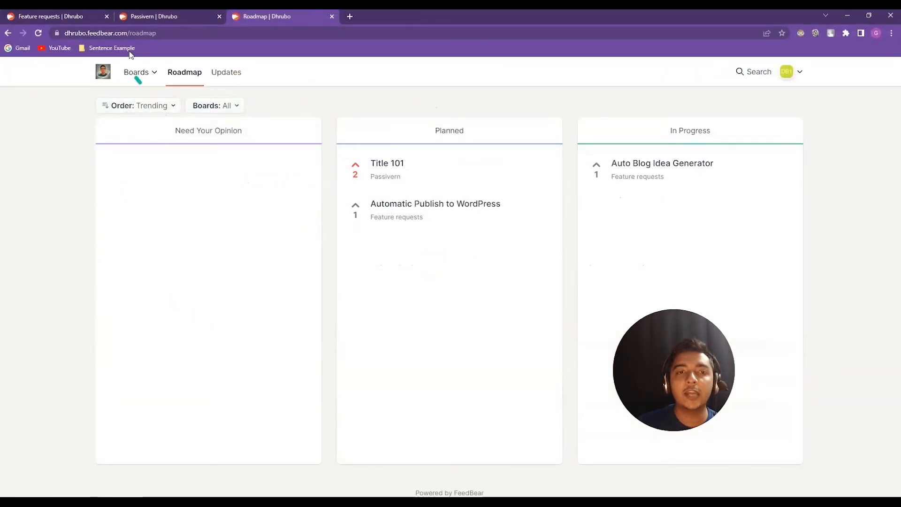
pyautogui.click(232, 73)
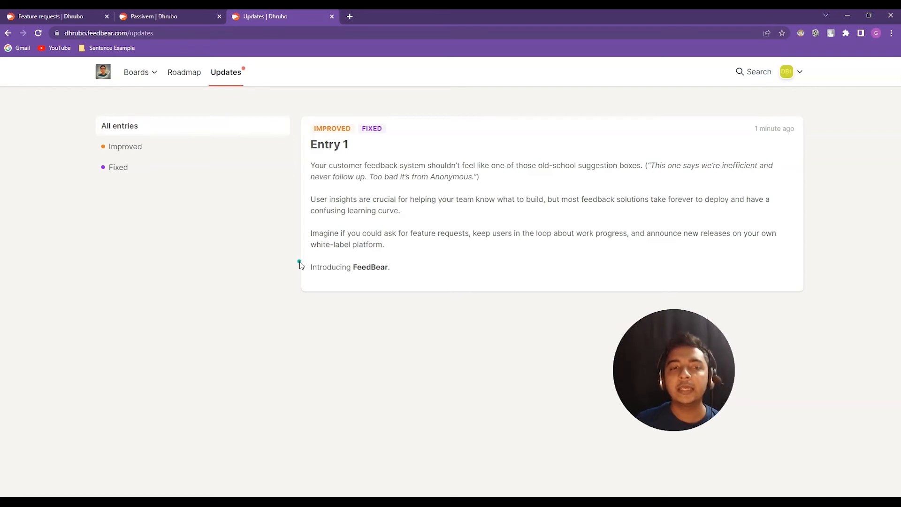
pyautogui.click(132, 142)
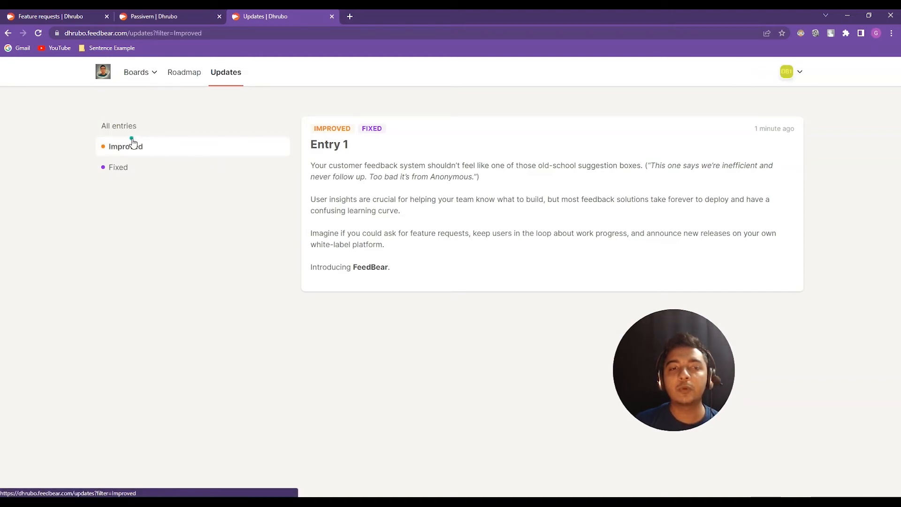
pyautogui.click(119, 167)
pyautogui.click(124, 148)
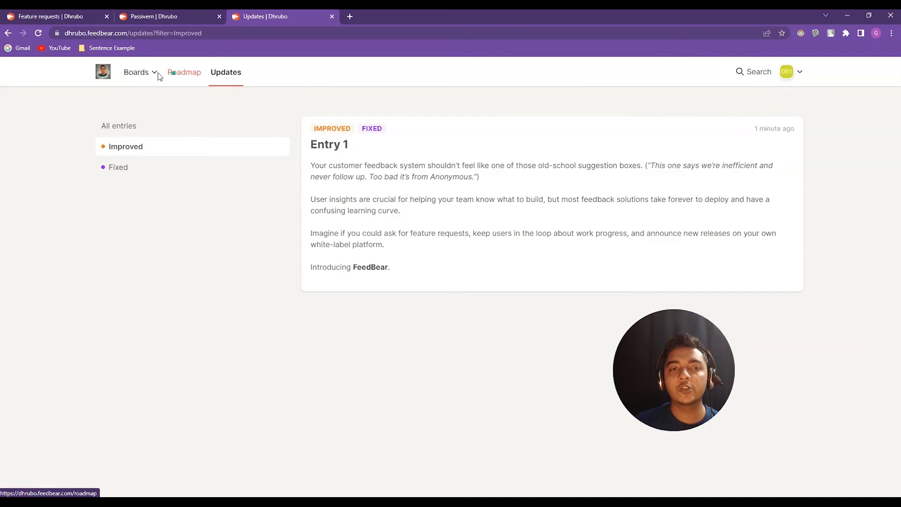
# Look through the visitor's Feature requests and Passivern boards, the roadmap and the updates.
pyautogui.click(144, 73)
pyautogui.click(145, 102)
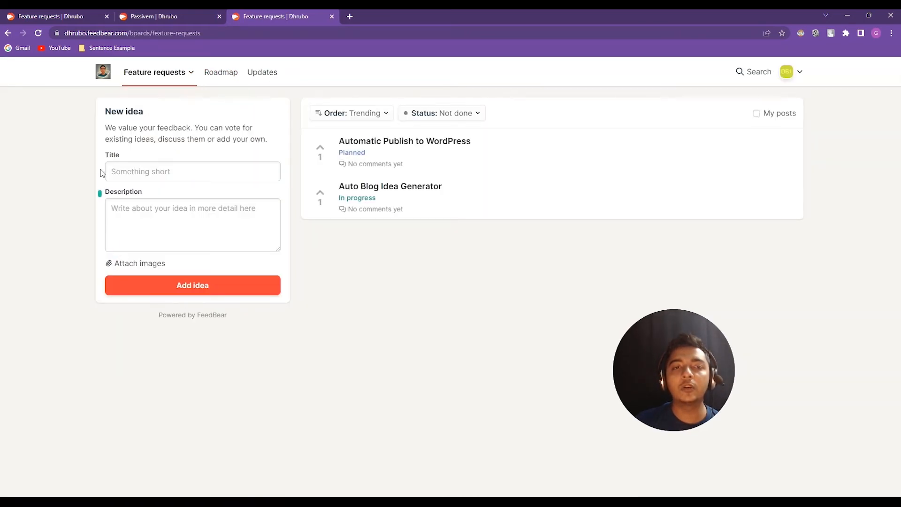
pyautogui.click(151, 72)
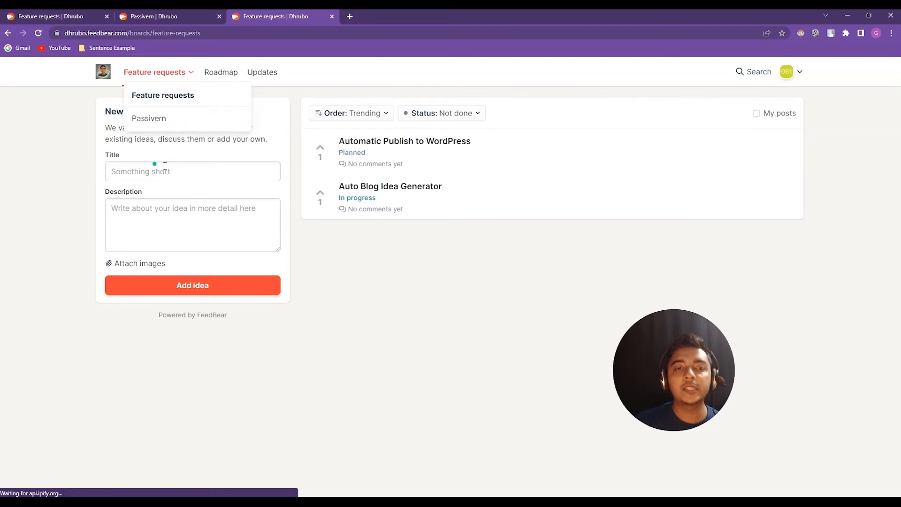
pyautogui.click(150, 120)
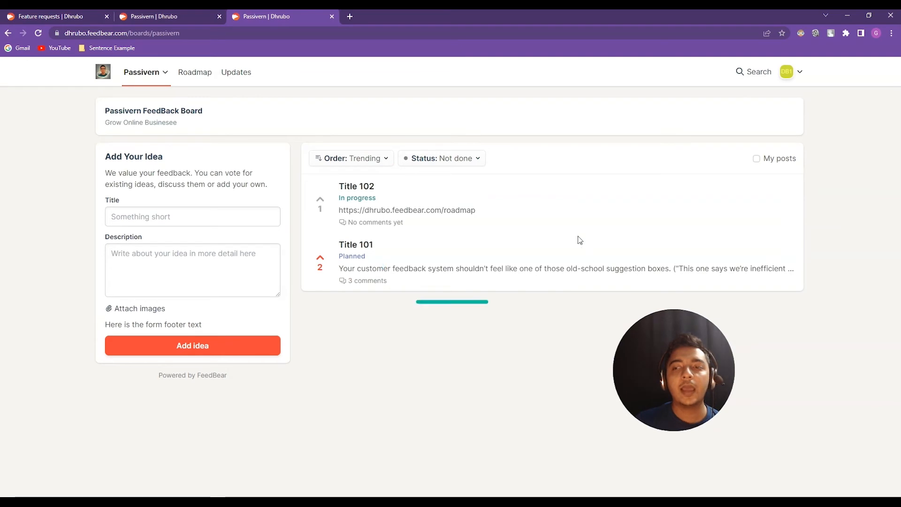
pyautogui.click(190, 75)
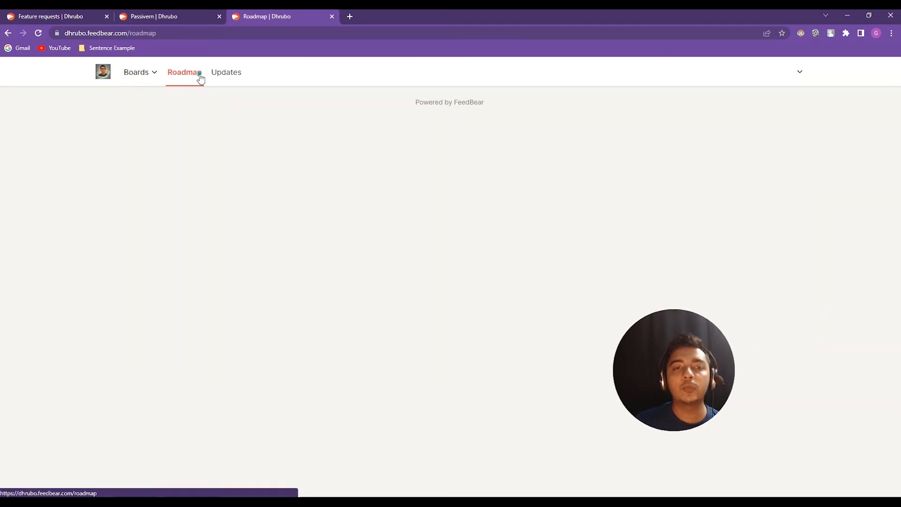
pyautogui.click(228, 75)
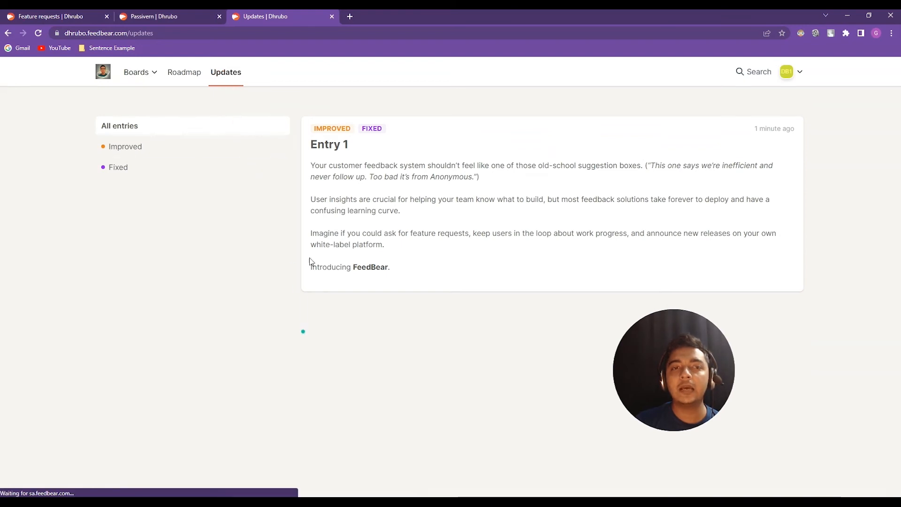
# Return to the admin's browser window, open the roadmap and view the project options in the account menu.
pyautogui.click(848, 17)
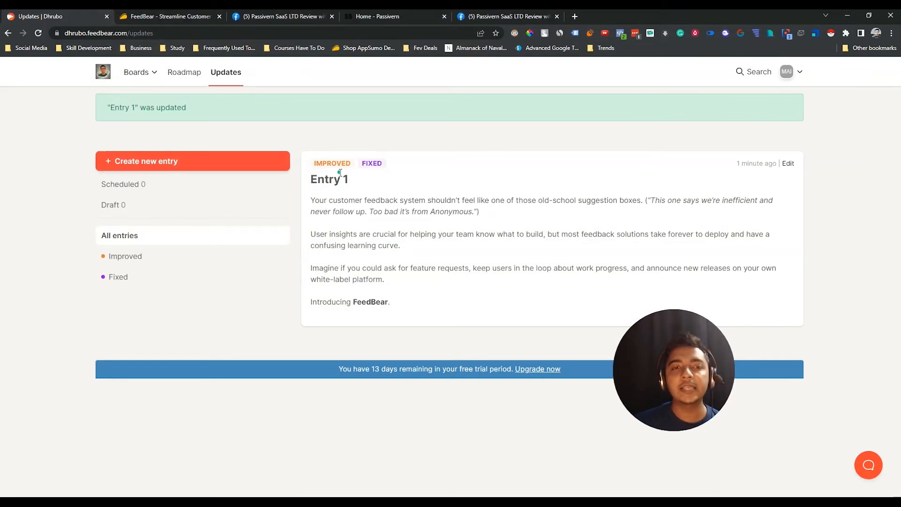
pyautogui.click(195, 75)
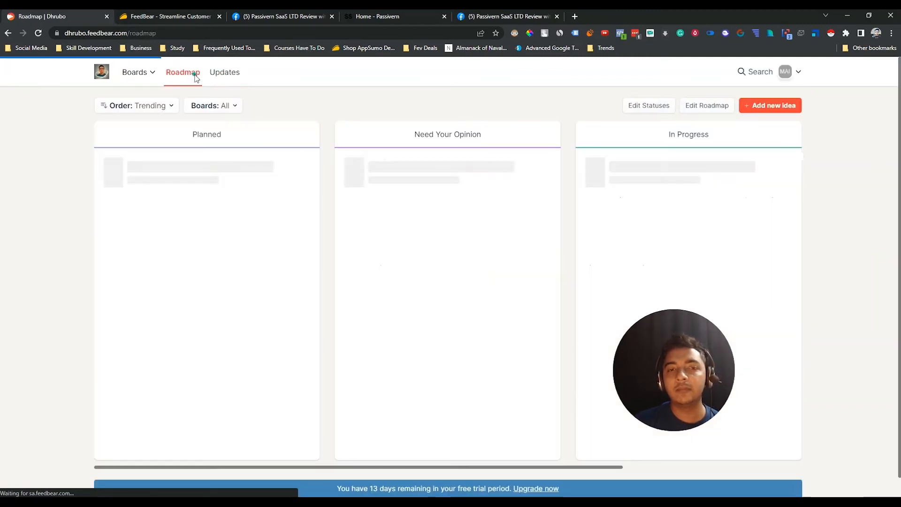
pyautogui.click(793, 78)
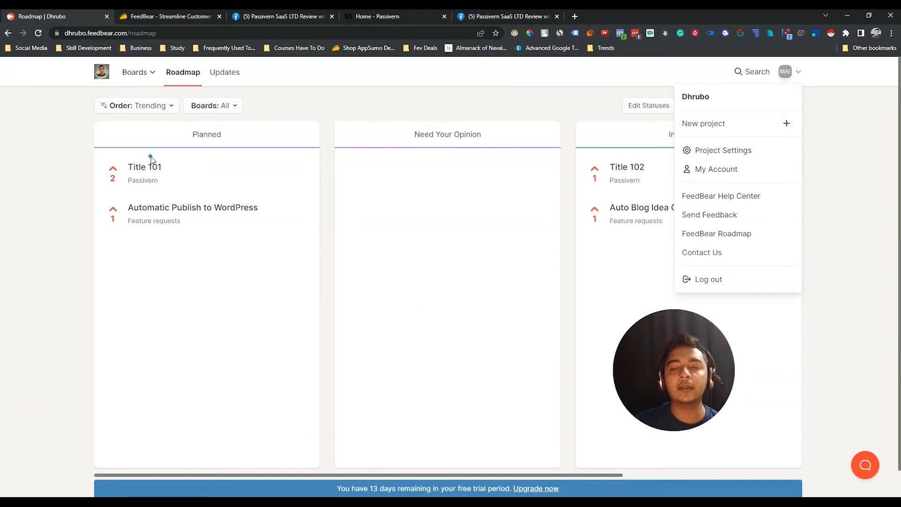
pyautogui.click(344, 111)
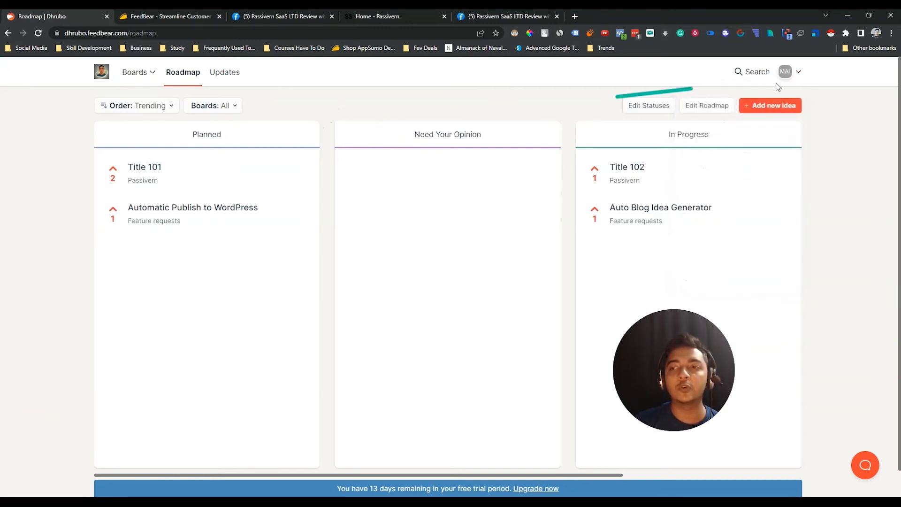
pyautogui.click(791, 74)
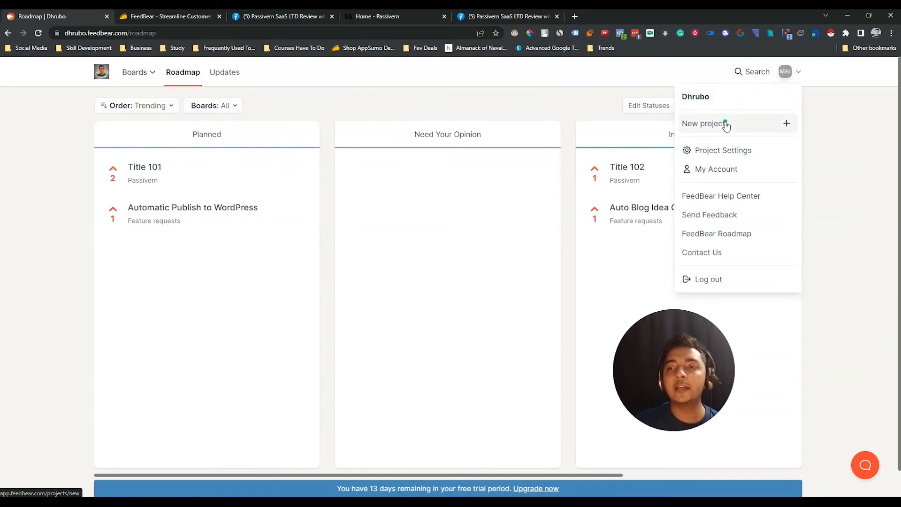
# Switch to FeedBear's AppSumo page and examine what the Single, Double and Multiple plans include.
pyautogui.click(193, 19)
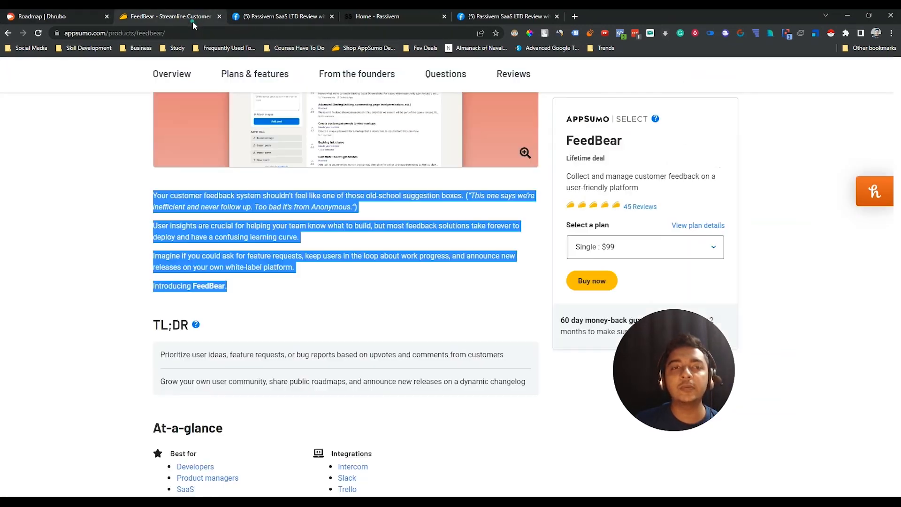
pyautogui.scroll(-20, 143, 215)
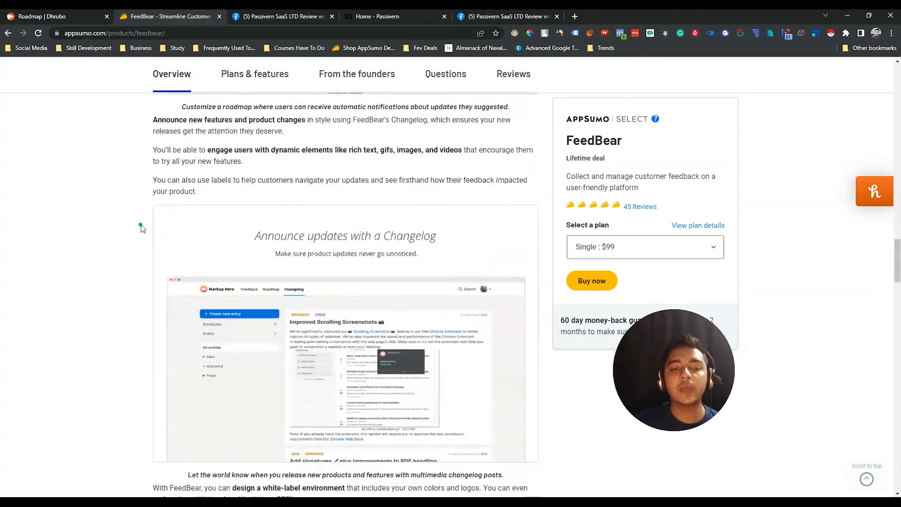
pyautogui.scroll(-14, 140, 224)
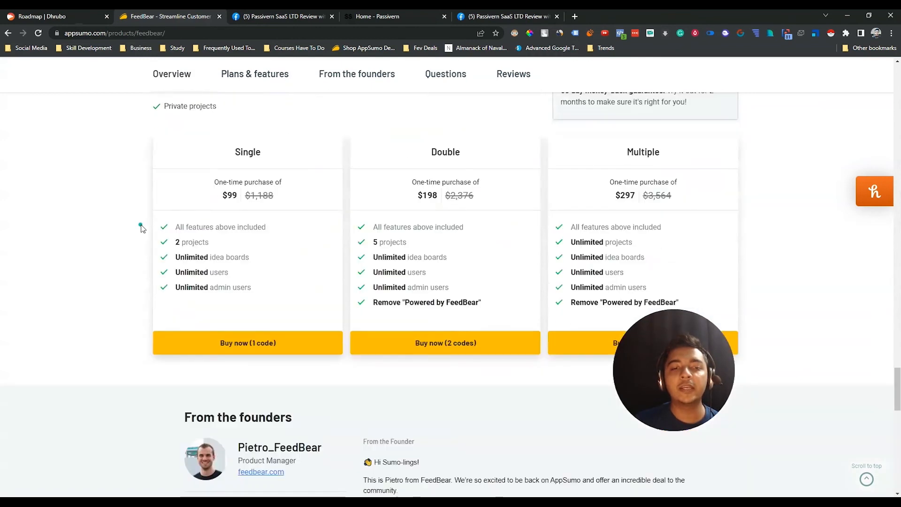
pyautogui.scroll(1, 141, 224)
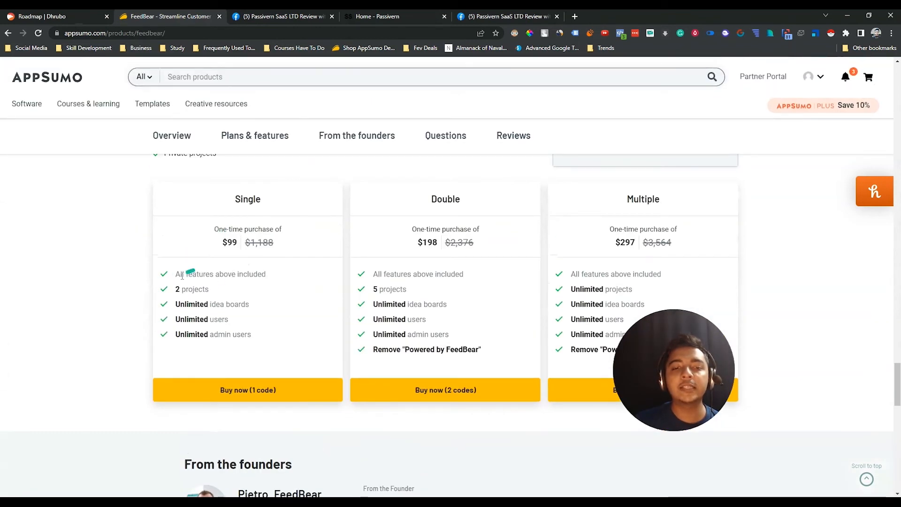
# Compare the number of projects included in the Single and Multiple plans.
pyautogui.moveTo(176, 290); pyautogui.dragTo(215, 293)
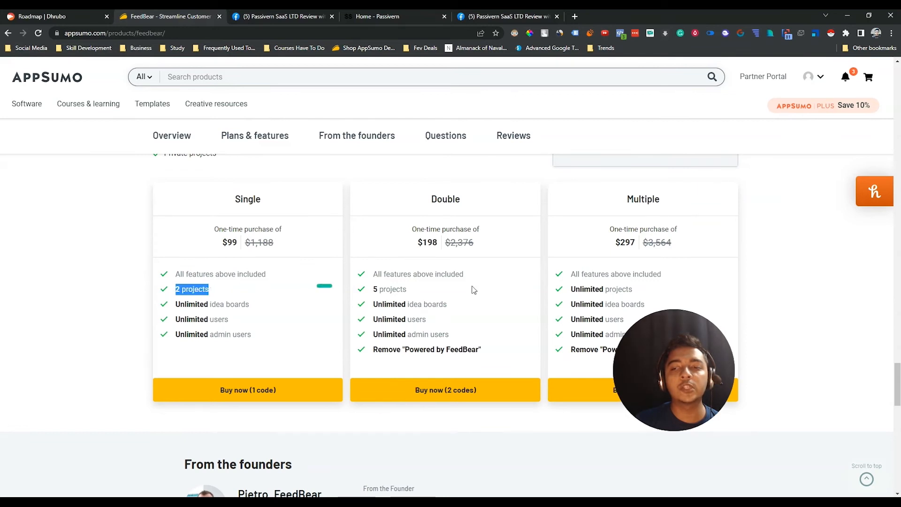
pyautogui.moveTo(572, 289); pyautogui.dragTo(648, 291)
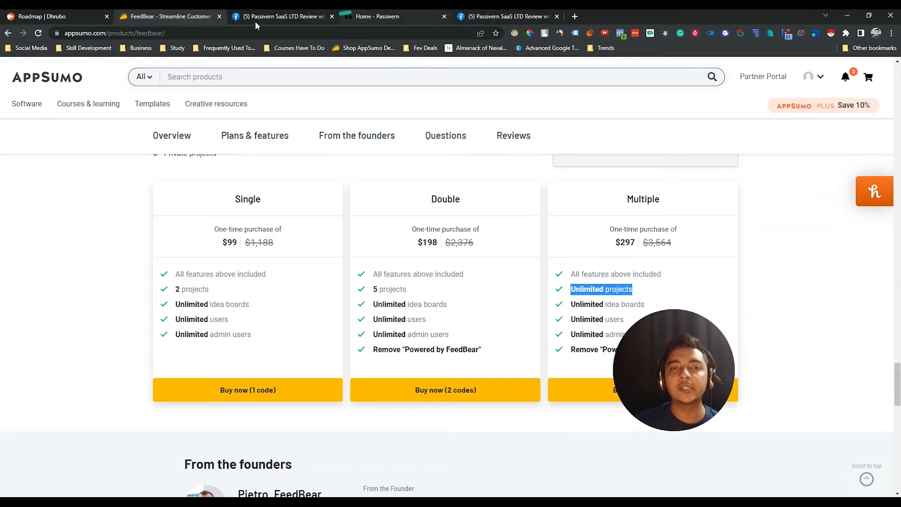
# Return to the FeedBear project, open Project Settings and examine the project subdomain in the general settings and web address.
pyautogui.click(68, 16)
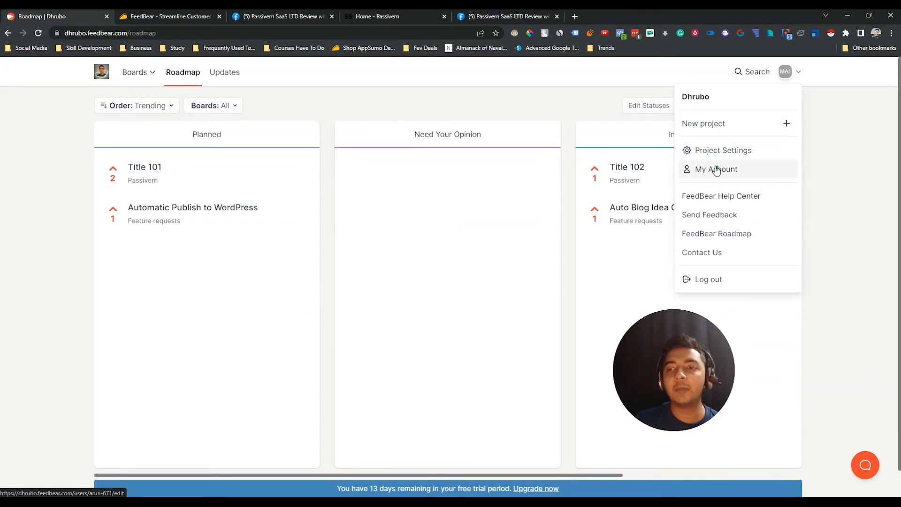
pyautogui.click(714, 151)
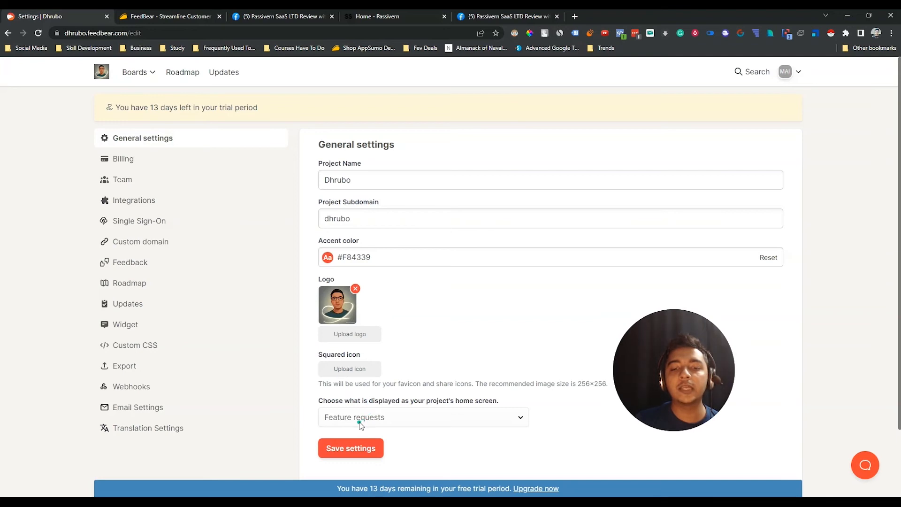
pyautogui.doubleClick(356, 218)
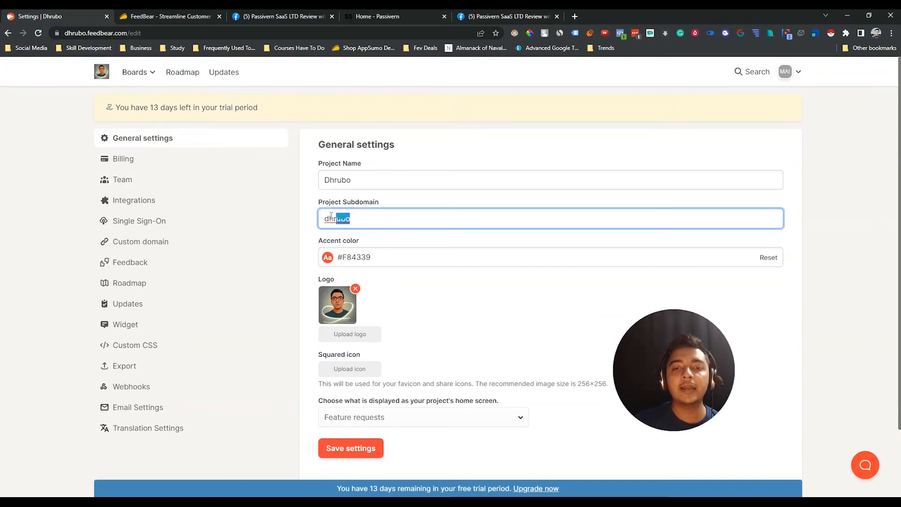
pyautogui.click(287, 200)
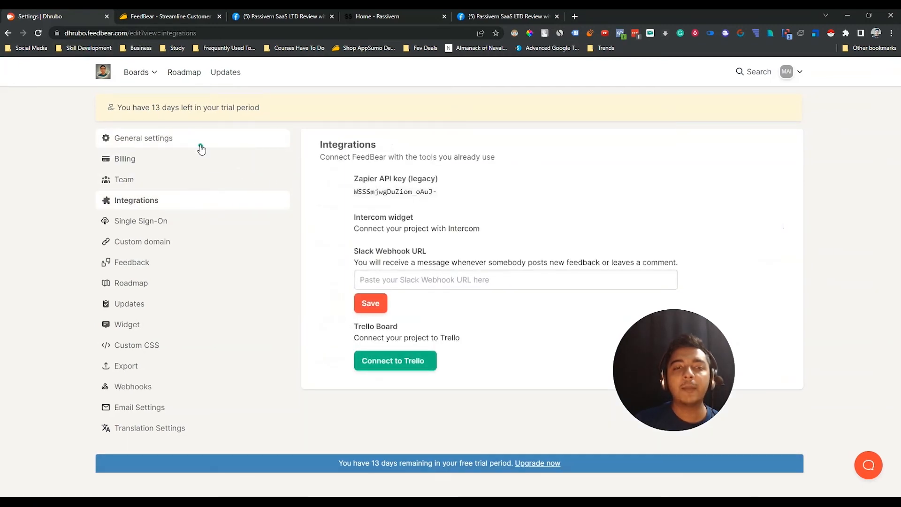
pyautogui.click(194, 140)
pyautogui.moveTo(66, 33); pyautogui.dragTo(125, 35)
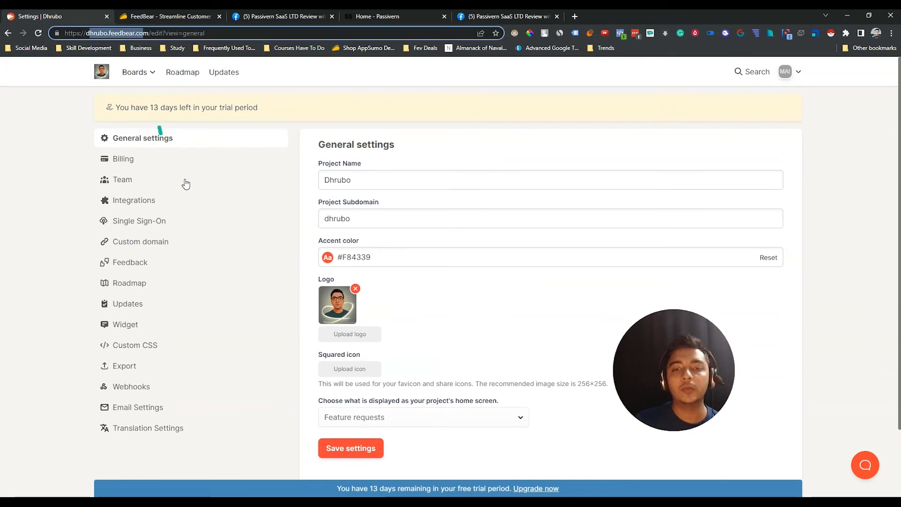
pyautogui.moveTo(700, 381); pyautogui.dragTo(812, 371)
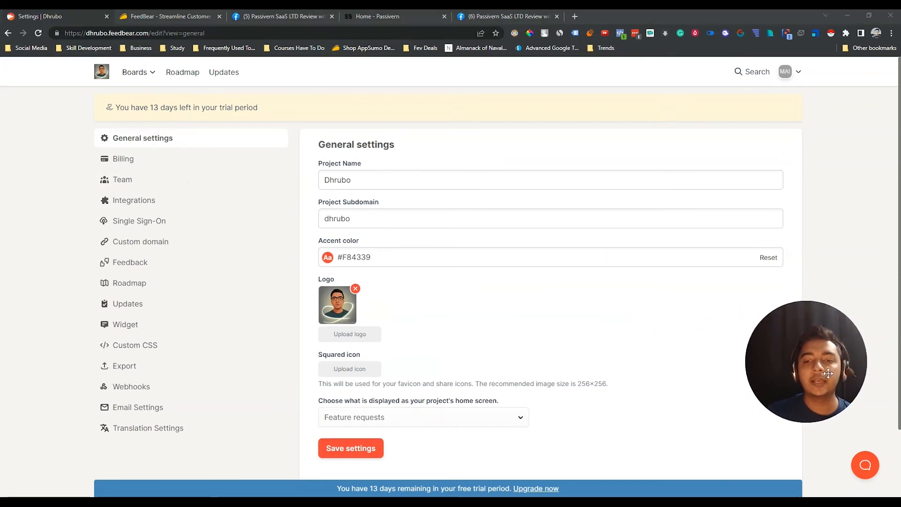
# Examine the options for the project's home screen in the general settings and compare them with the list of boards.
pyautogui.scroll(-3, 598, 417)
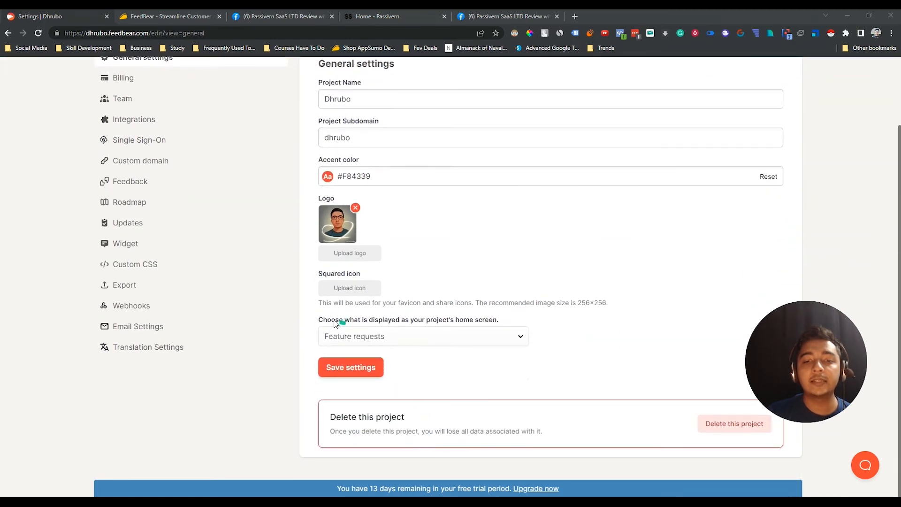
pyautogui.moveTo(321, 324); pyautogui.dragTo(503, 320)
pyautogui.click(442, 336)
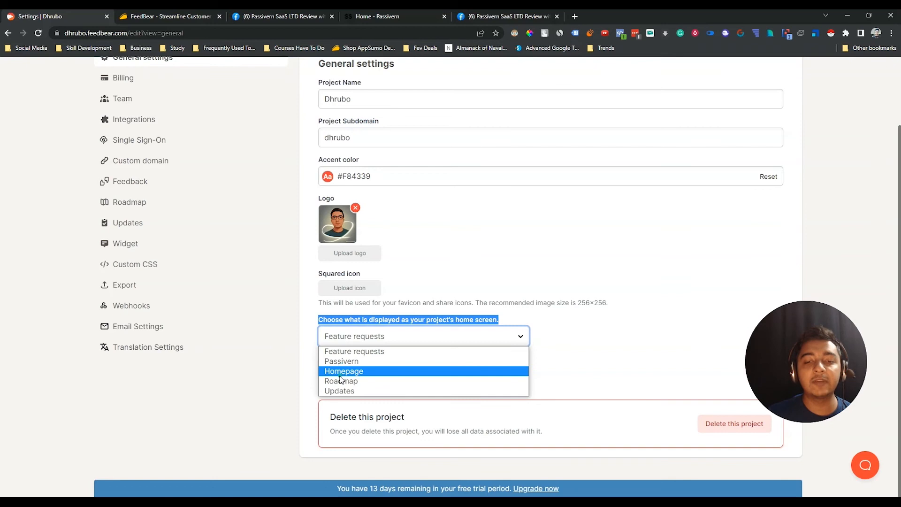
pyautogui.click(75, 280)
pyautogui.click(74, 278)
pyautogui.scroll(2, 74, 278)
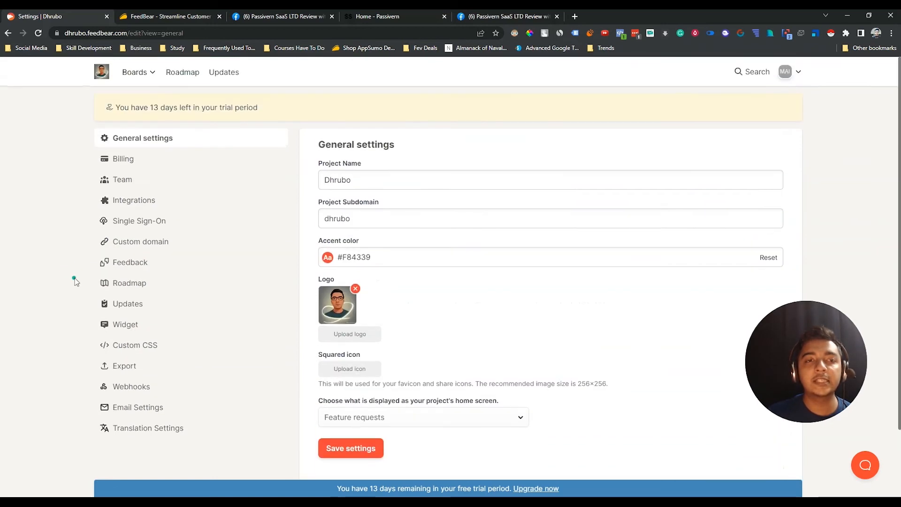
pyautogui.click(129, 72)
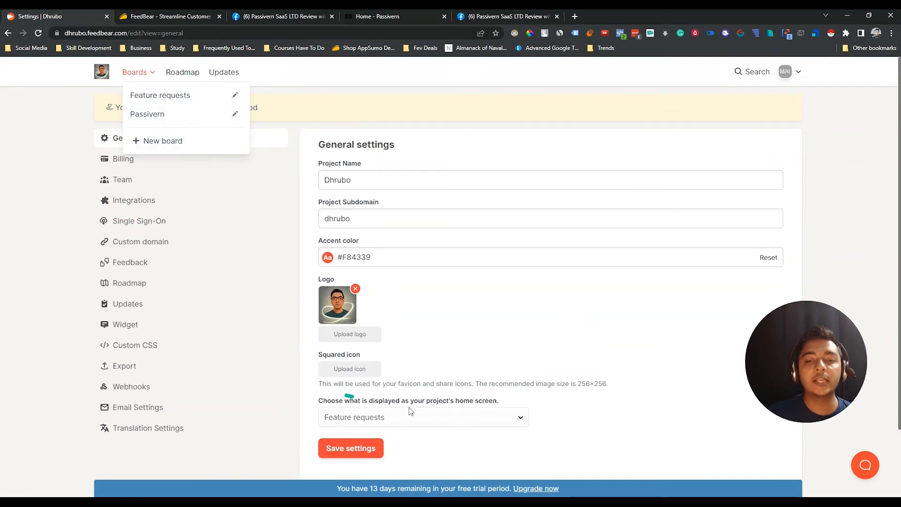
pyautogui.click(634, 403)
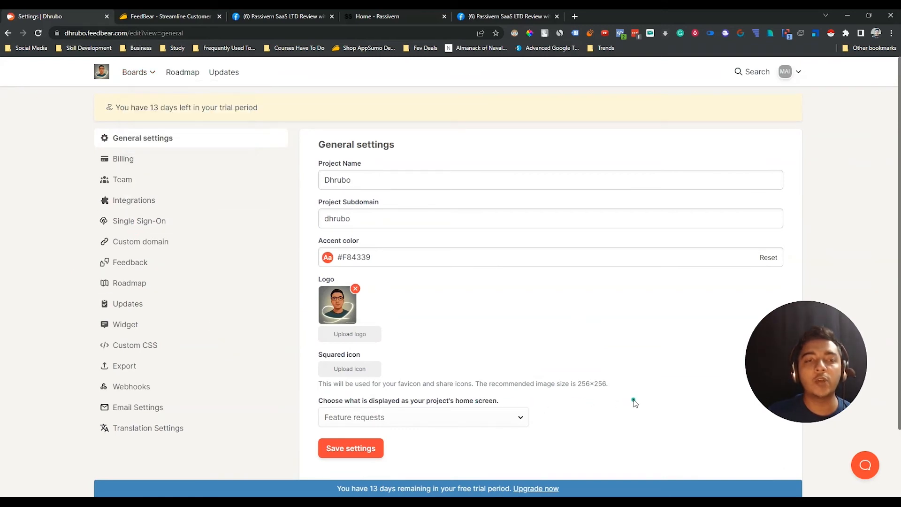
pyautogui.scroll(-2, 635, 402)
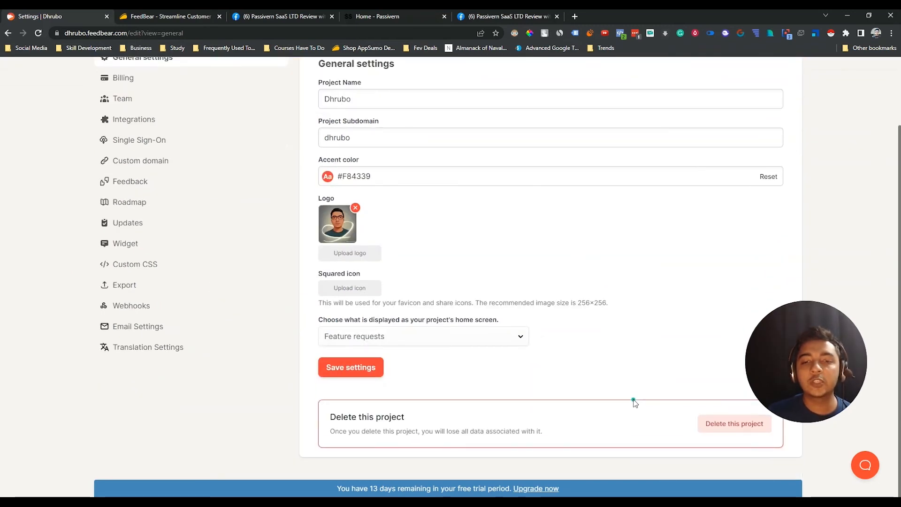
pyautogui.scroll(2, 711, 404)
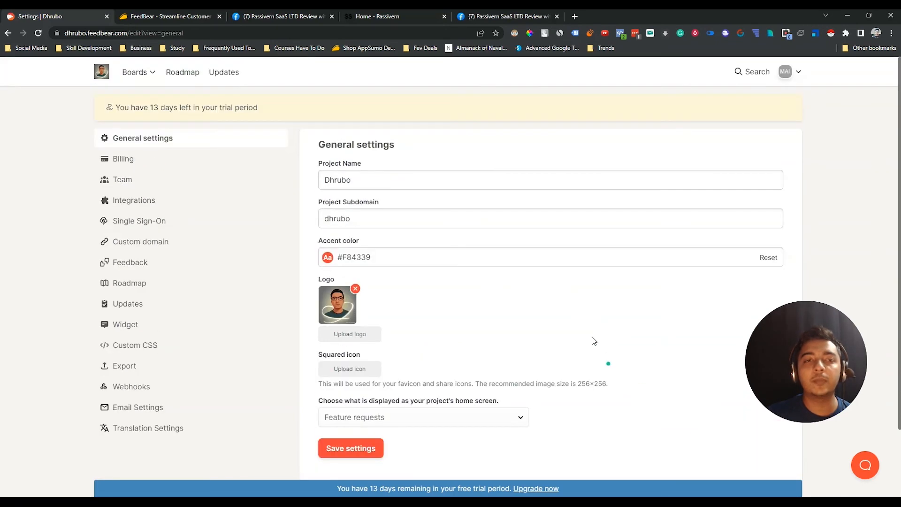
# Look through the project's Team, Integrations and Single Sign-On settings.
pyautogui.click(132, 182)
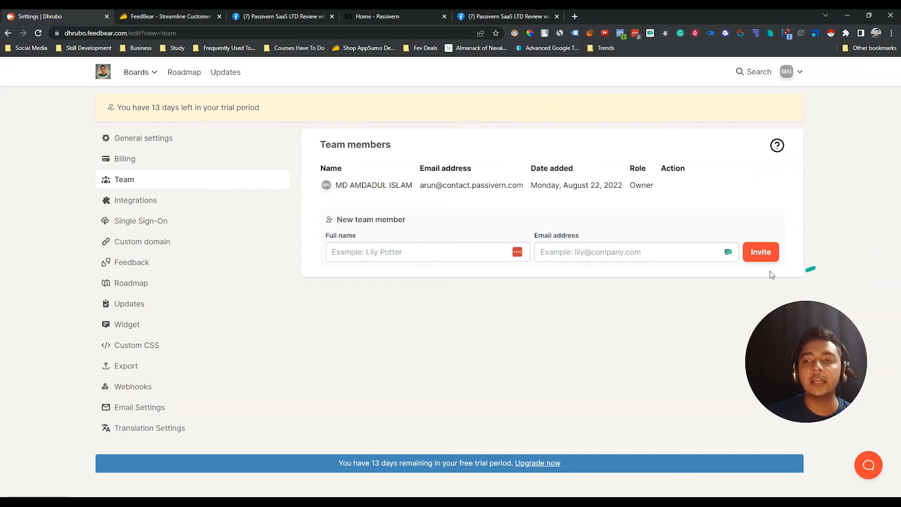
pyautogui.click(146, 202)
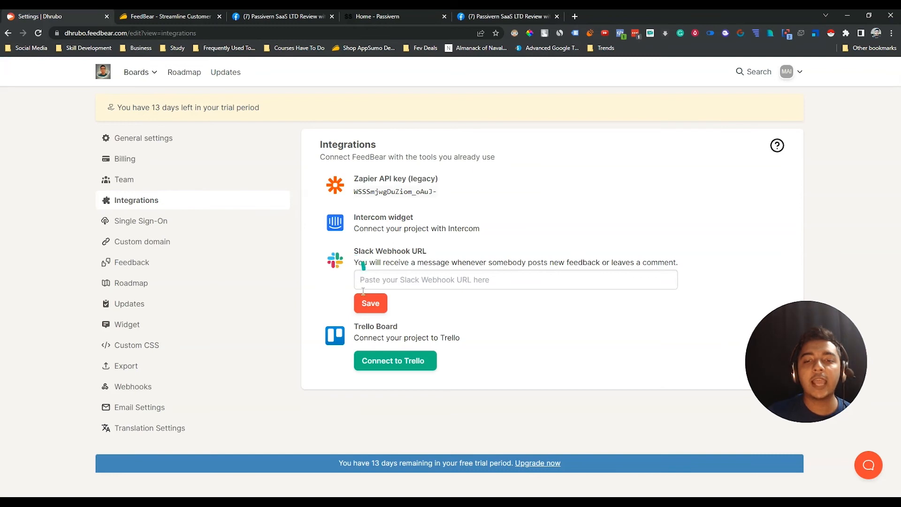
pyautogui.click(159, 226)
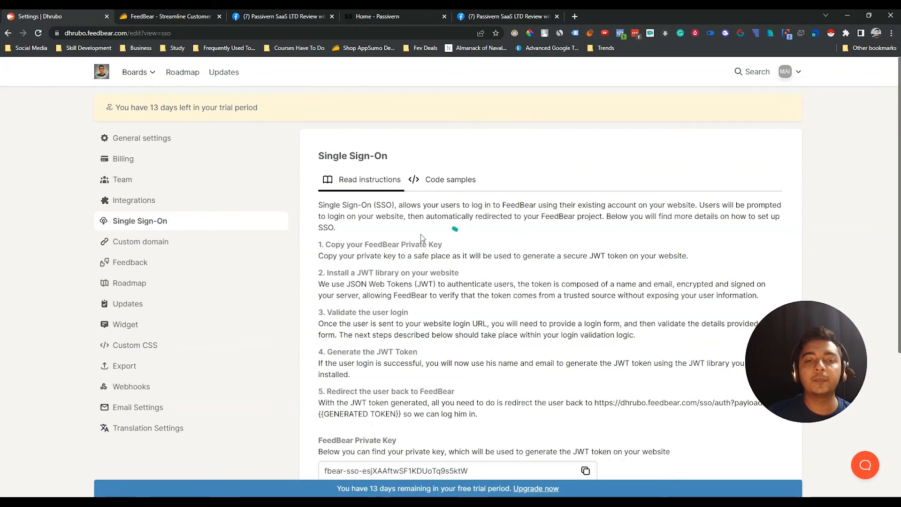
pyautogui.scroll(-4, 417, 249)
pyautogui.scroll(5, 416, 252)
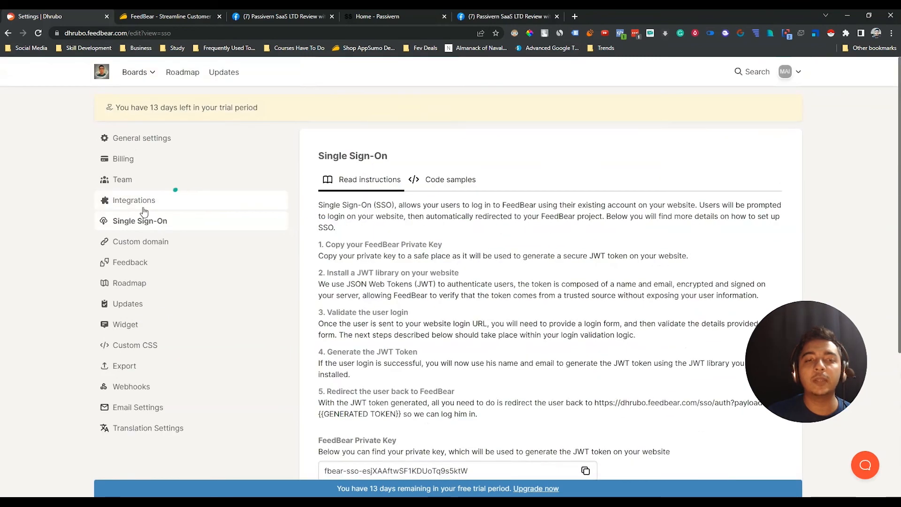
# View the Custom domain settings and the Feedback settings for voting on feedback posts.
pyautogui.click(123, 250)
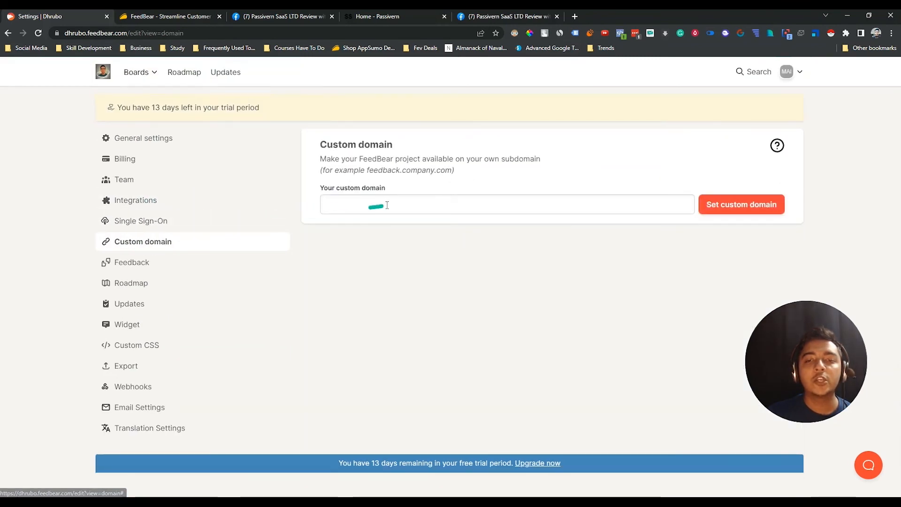
pyautogui.click(424, 205)
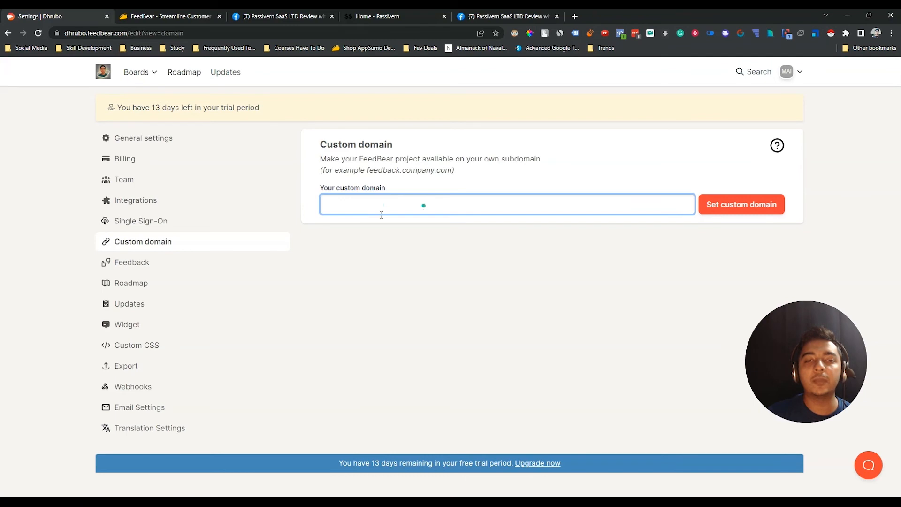
pyautogui.click(120, 263)
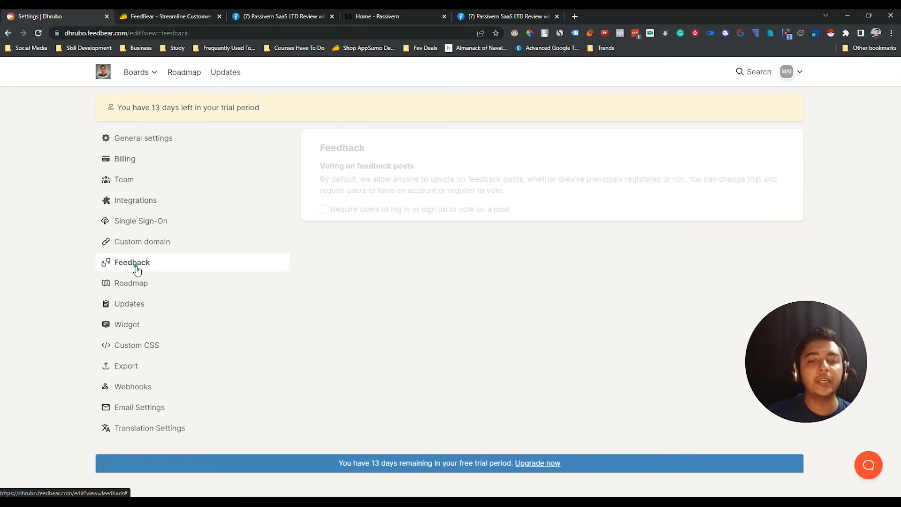
pyautogui.click(326, 207)
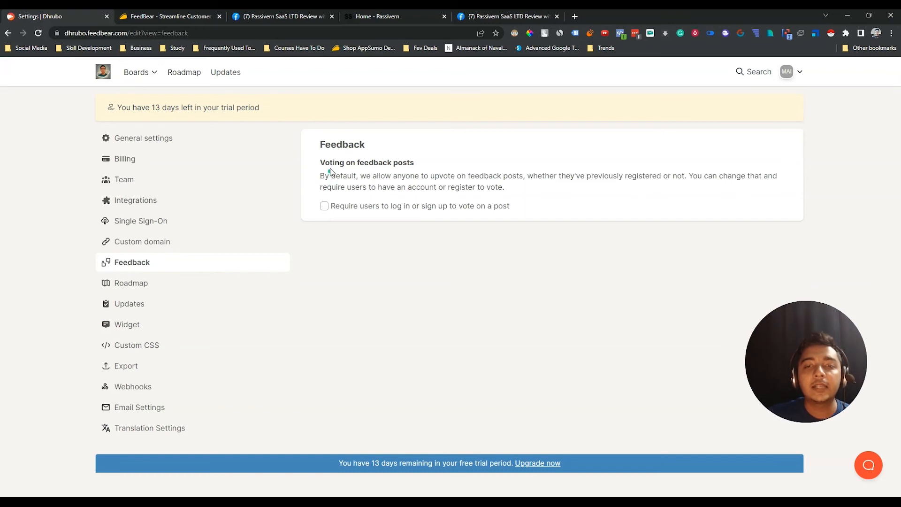
pyautogui.moveTo(328, 164); pyautogui.dragTo(419, 168)
pyautogui.click(417, 166)
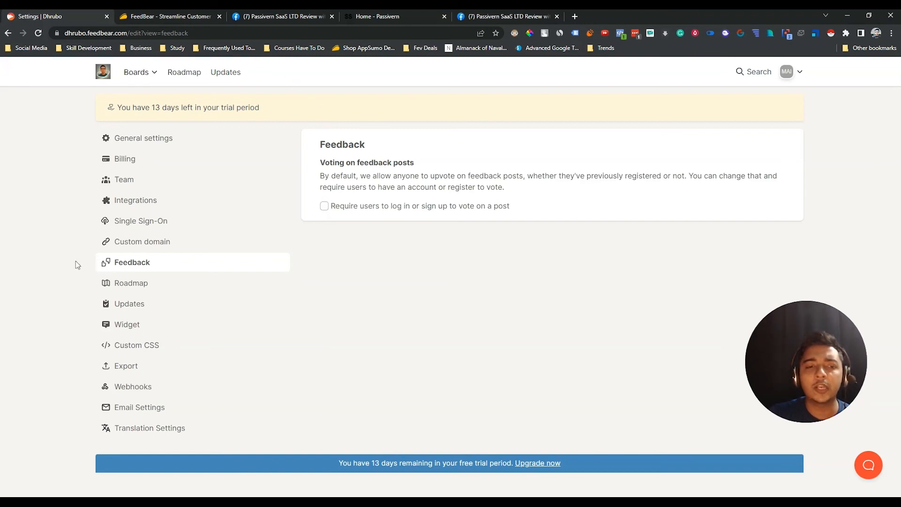
# View the page name, heading and description settings for the Roadmap and Updates pages.
pyautogui.click(145, 288)
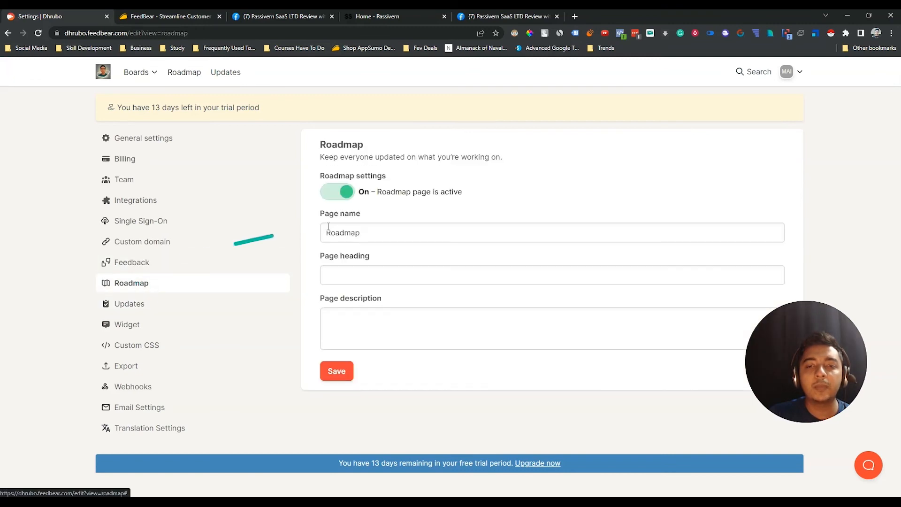
pyautogui.moveTo(322, 158); pyautogui.dragTo(501, 158)
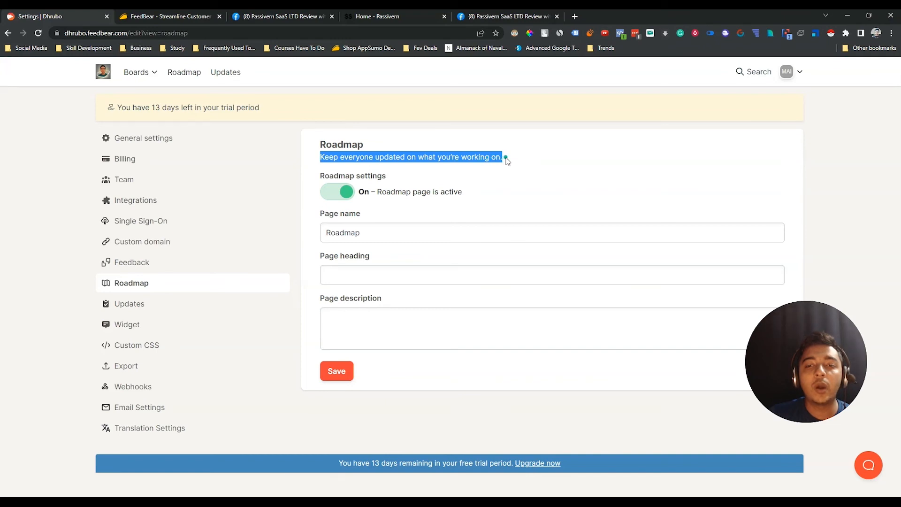
pyautogui.click(379, 233)
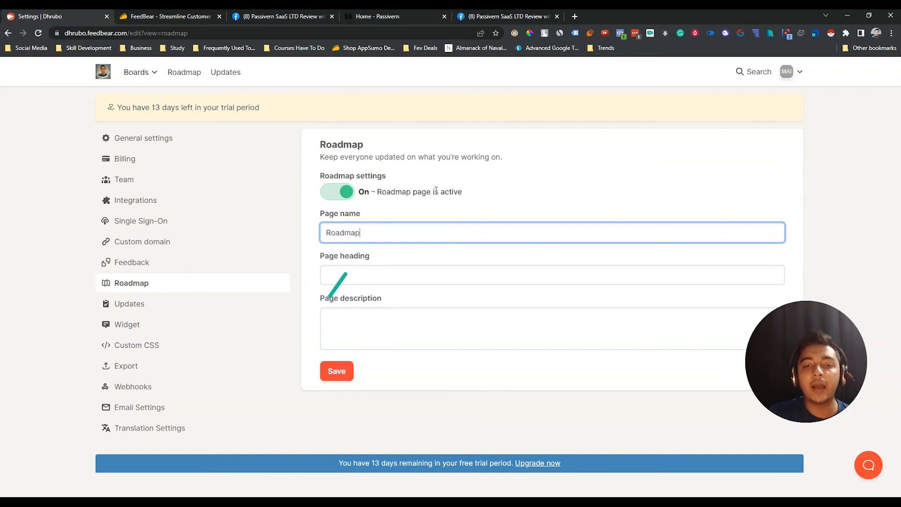
pyautogui.click(146, 307)
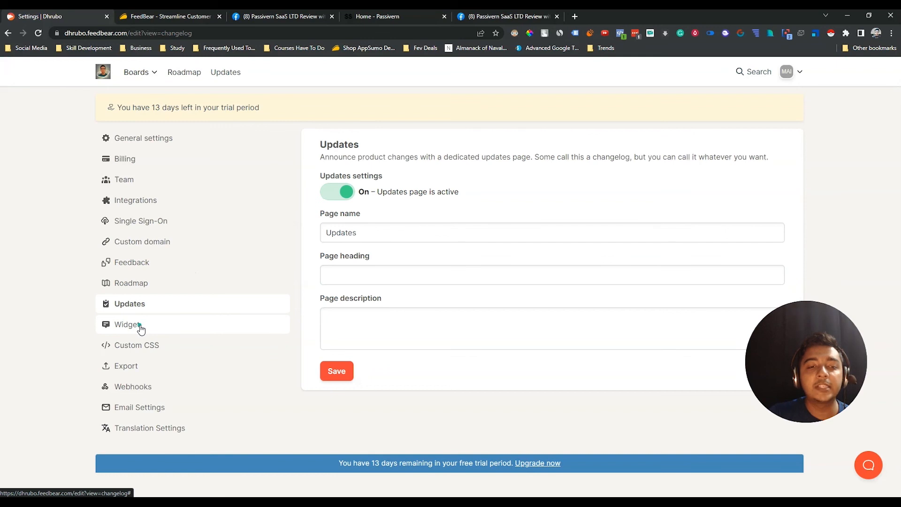
# Open the Widget settings and examine the install snippet, the widget configuration code and the remaining setup instructions.
pyautogui.click(141, 327)
pyautogui.scroll(-2, 356, 282)
pyautogui.scroll(2, 414, 256)
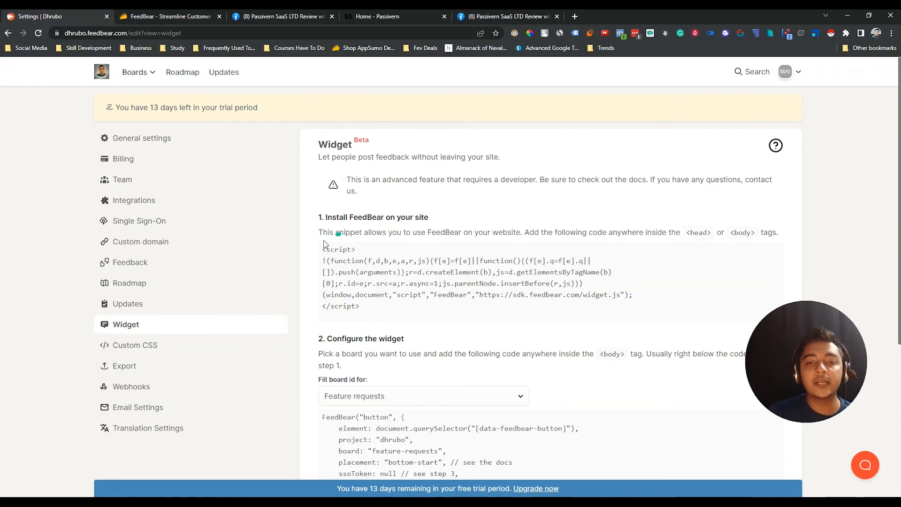
pyautogui.moveTo(323, 249); pyautogui.dragTo(371, 308)
pyautogui.click(371, 309)
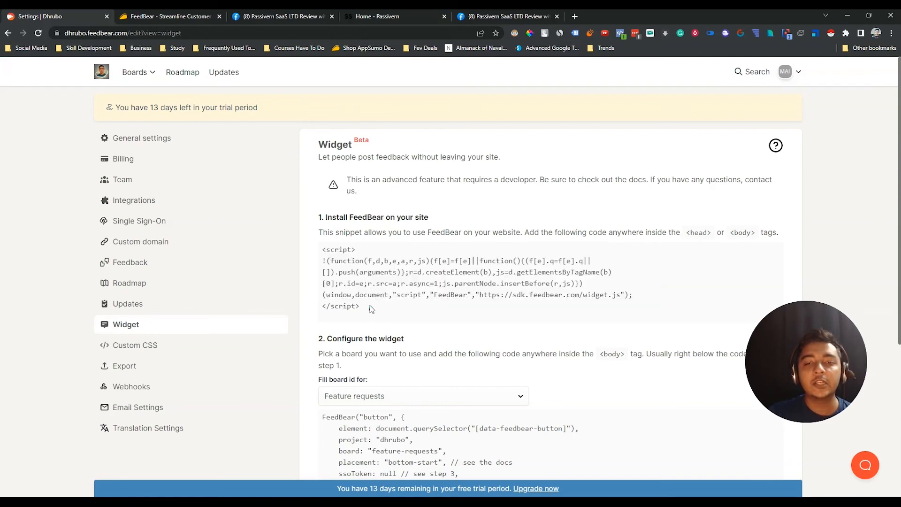
pyautogui.tripleClick(367, 297)
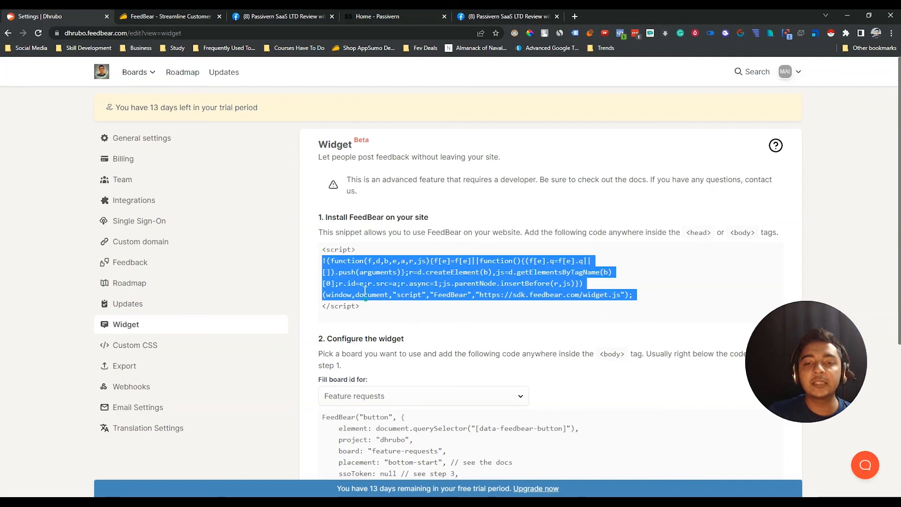
pyautogui.rightClick(365, 287)
pyautogui.click(376, 293)
pyautogui.click(372, 285)
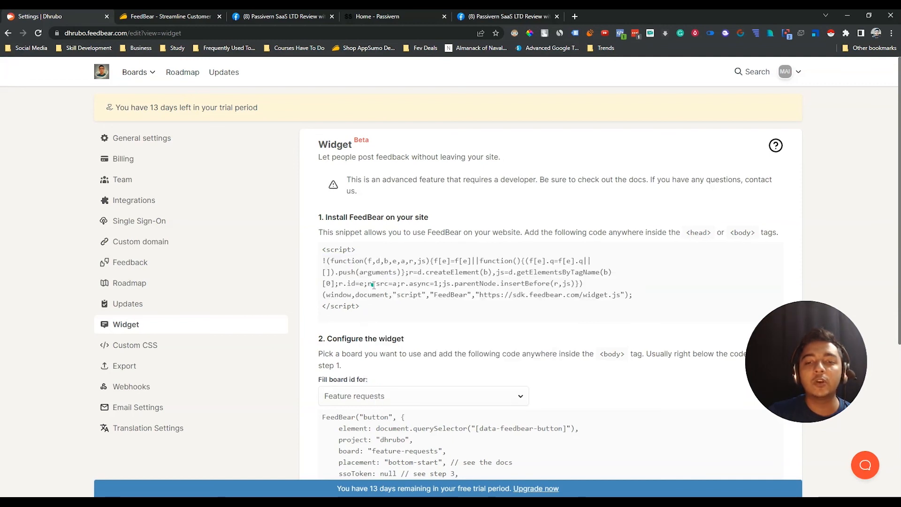
pyautogui.scroll(-5, 373, 285)
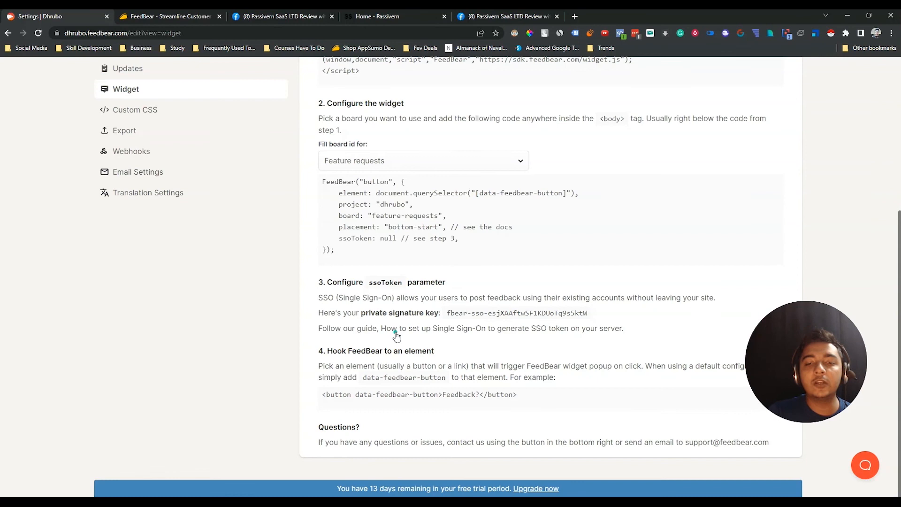
pyautogui.scroll(5, 396, 335)
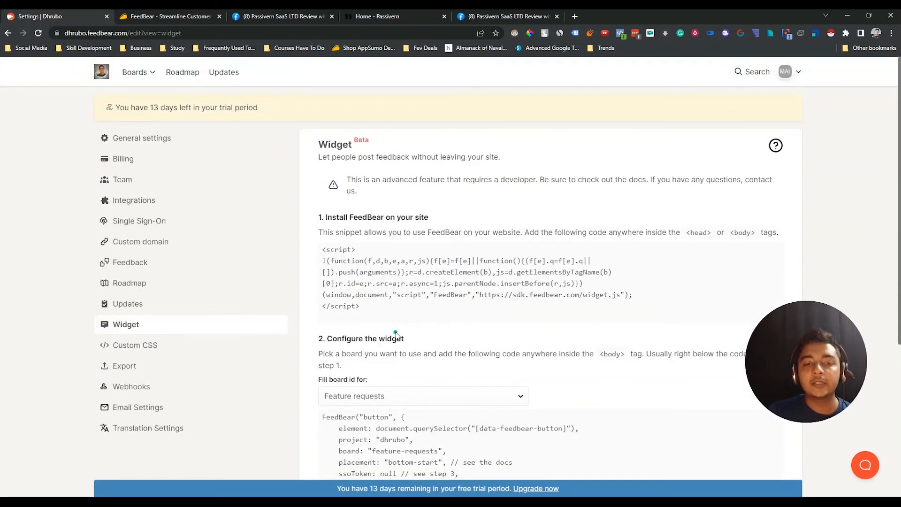
# View the project's Custom CSS and Export settings, and examine the Webhooks configuration with its event payload samples.
pyautogui.click(141, 345)
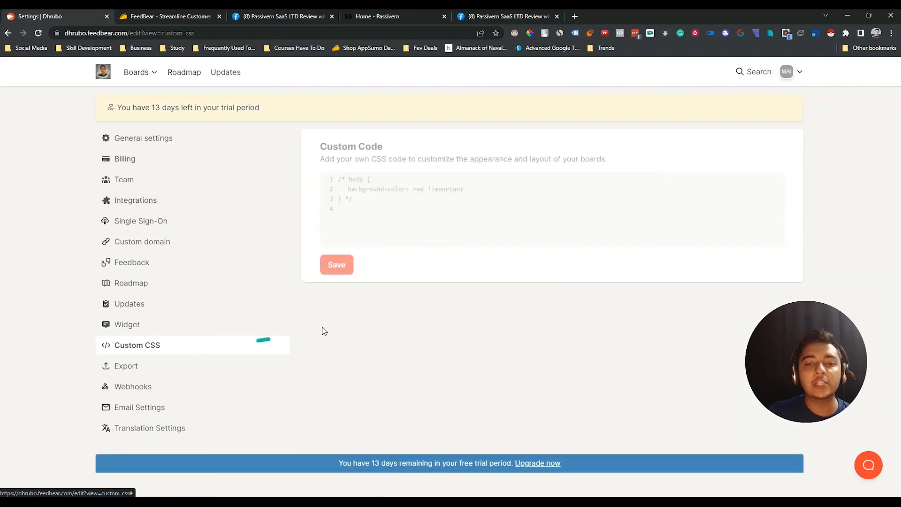
pyautogui.click(124, 367)
pyautogui.click(117, 390)
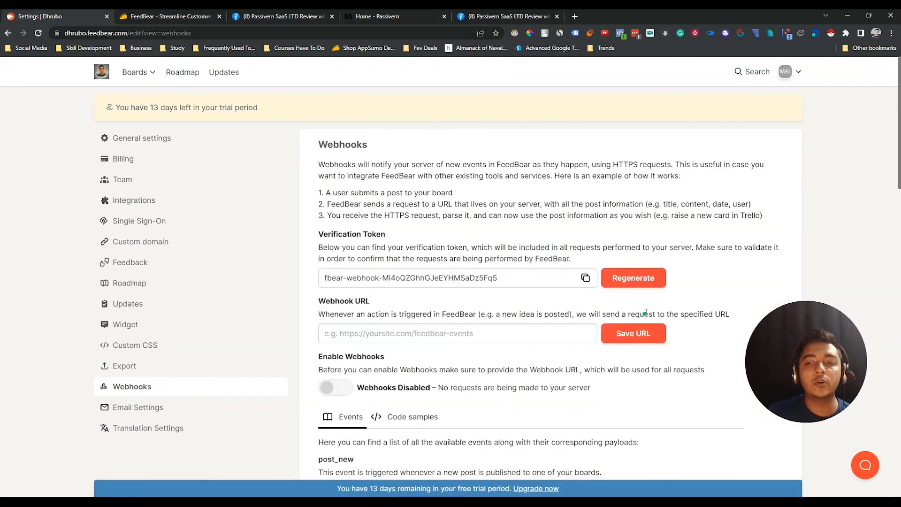
pyautogui.scroll(-6, 647, 315)
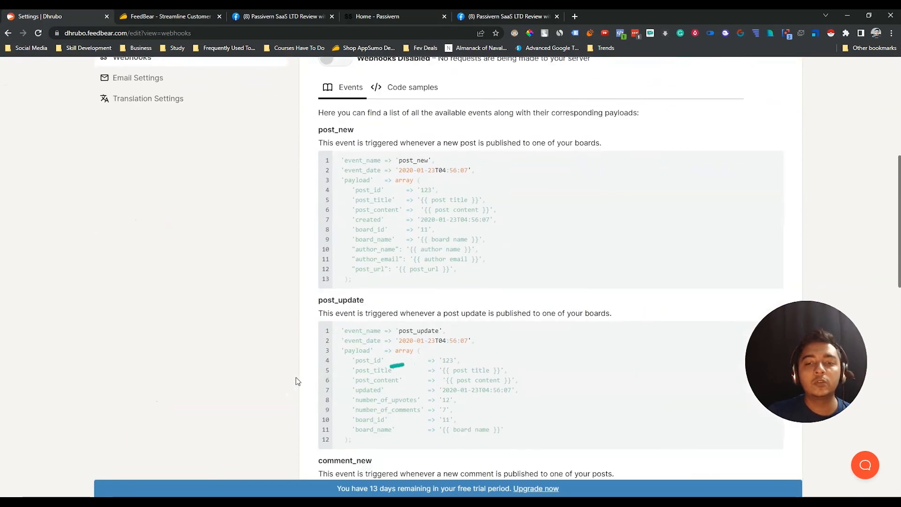
pyautogui.scroll(7, 269, 378)
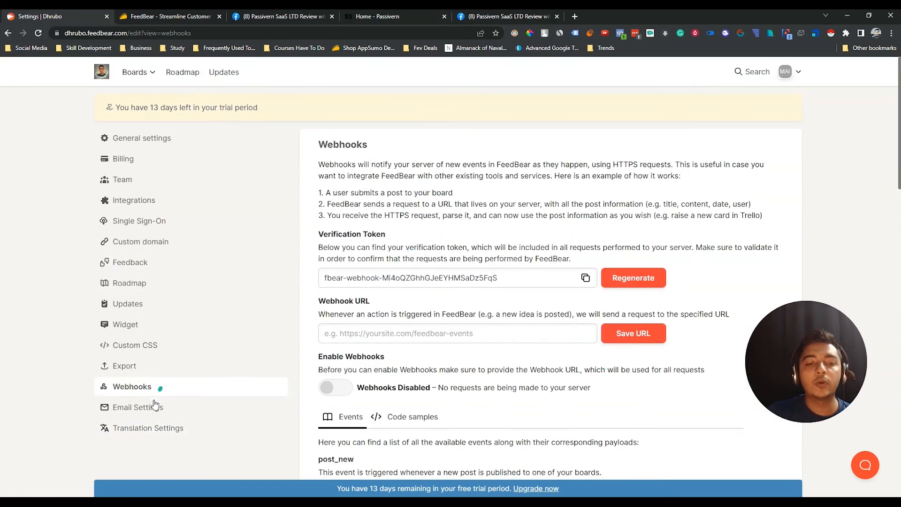
# View the project's Email Settings and look through the languages available in the Translation Settings.
pyautogui.click(143, 413)
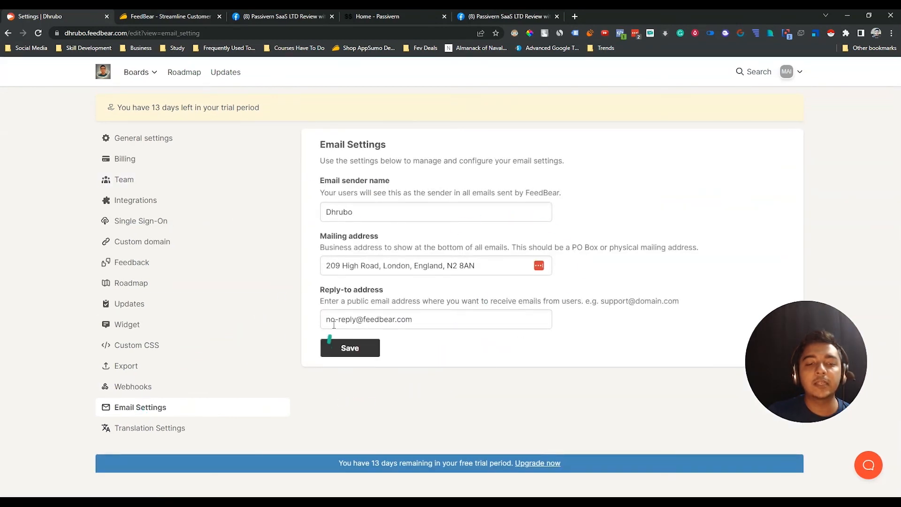
pyautogui.click(153, 428)
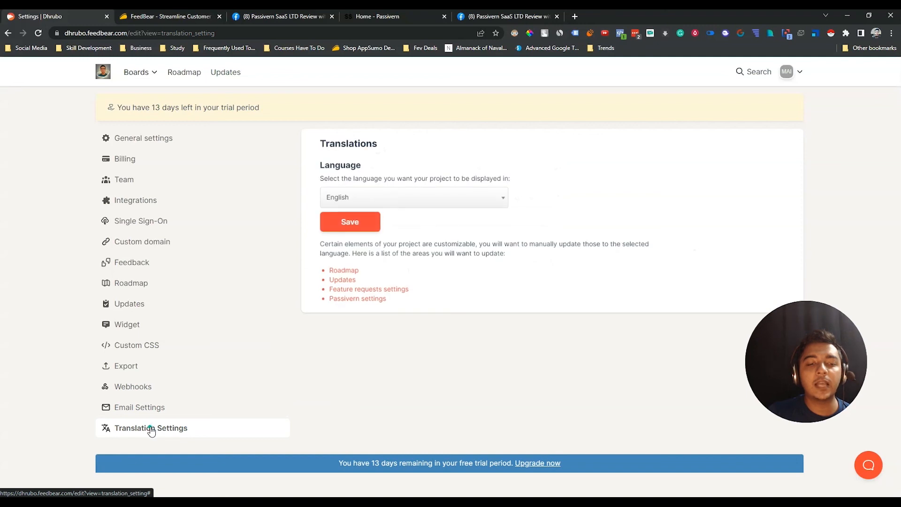
pyautogui.click(393, 202)
pyautogui.scroll(-3, 370, 304)
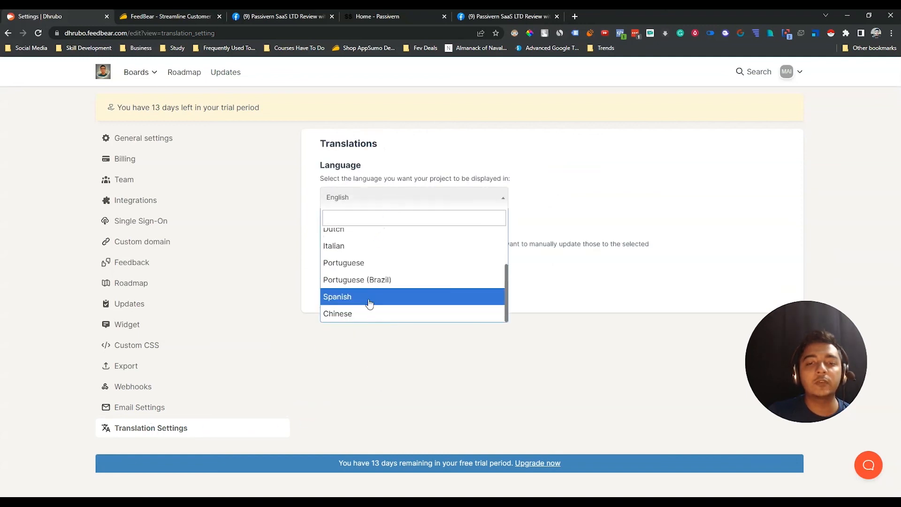
pyautogui.click(378, 364)
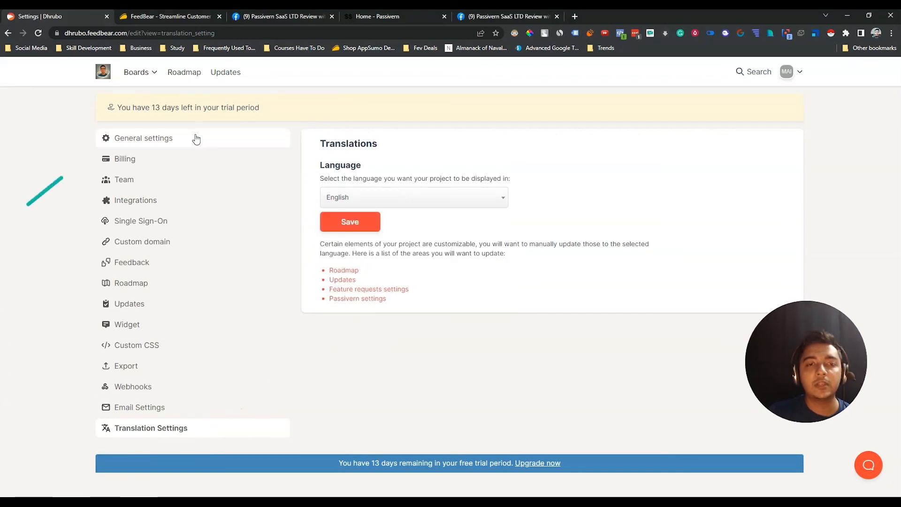
# Return to the project's General settings and open the Roadmap page.
pyautogui.click(210, 142)
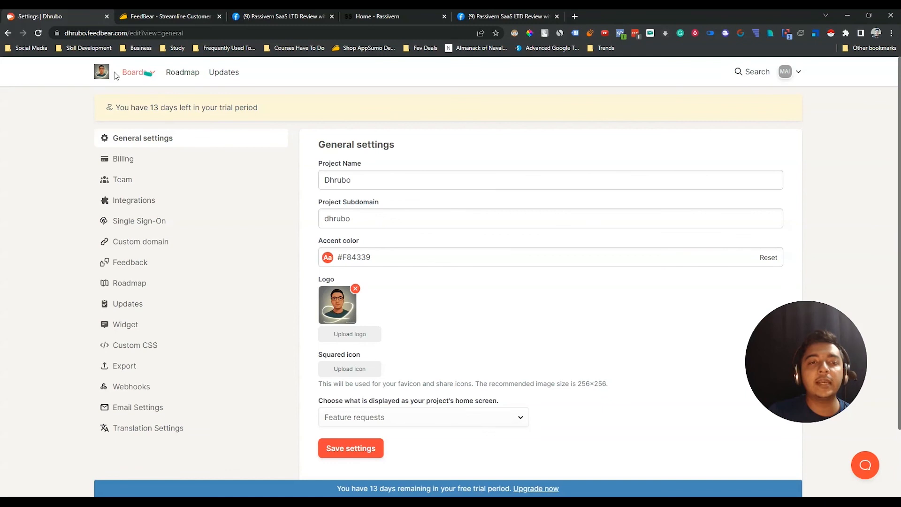
pyautogui.click(181, 73)
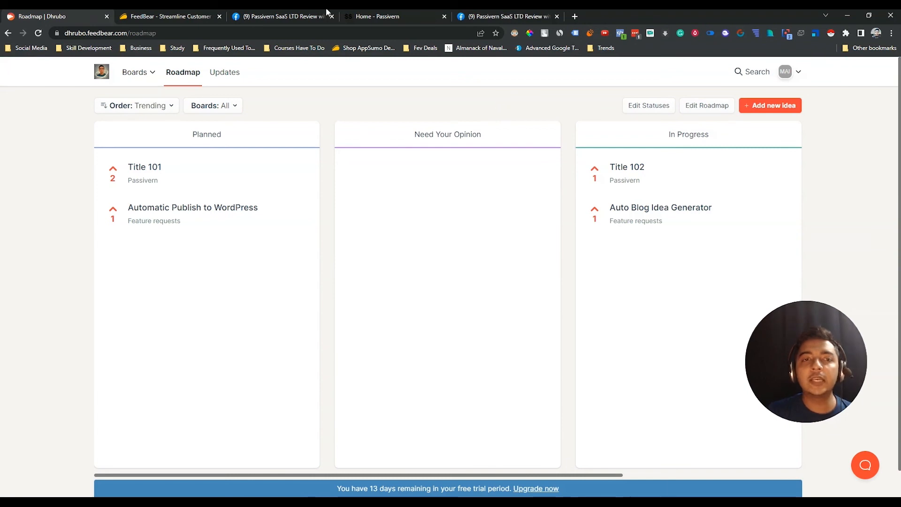
# Switch to FeedBear's AppSumo deal page and look from the pricing plans back to the product introduction.
pyautogui.click(204, 17)
pyautogui.middleClick(118, 341)
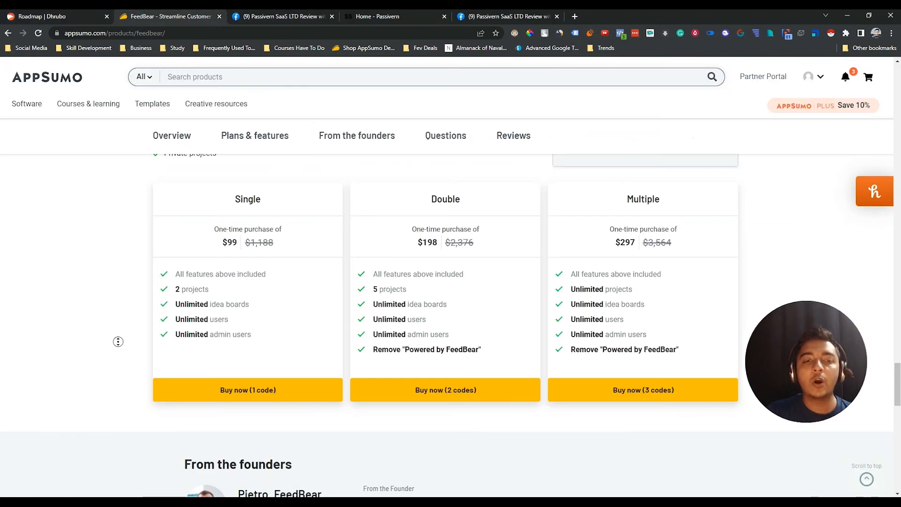
pyautogui.scroll(1, 121, 276)
pyautogui.scroll(15, 121, 275)
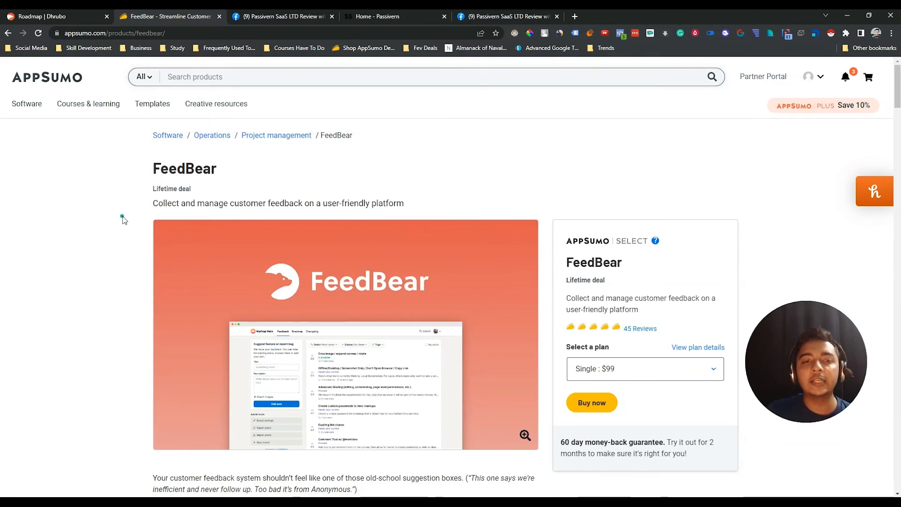
# Read through the AppSumo overview of FeedBear, including the deal terms and the Single, Double and Multiple plans.
pyautogui.scroll(-2, 122, 217)
pyautogui.scroll(2, 122, 207)
pyautogui.scroll(-12, 121, 203)
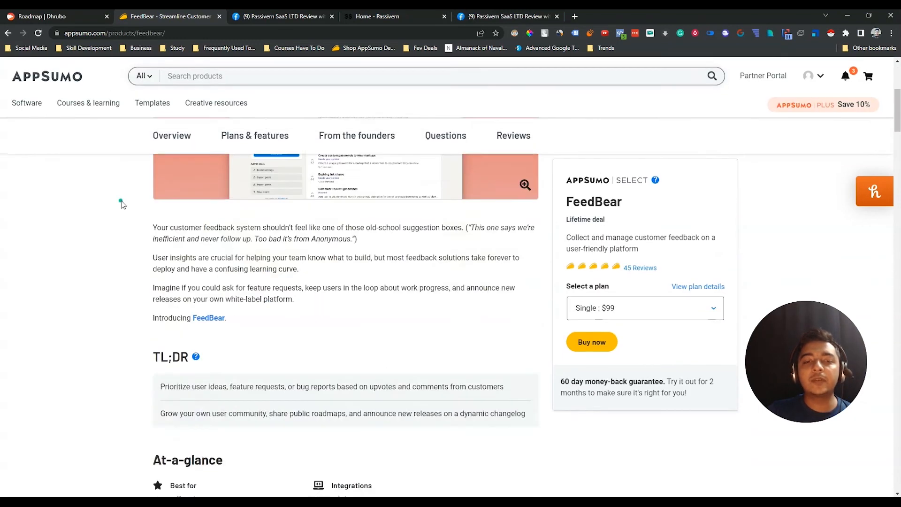
pyautogui.scroll(-15, 121, 203)
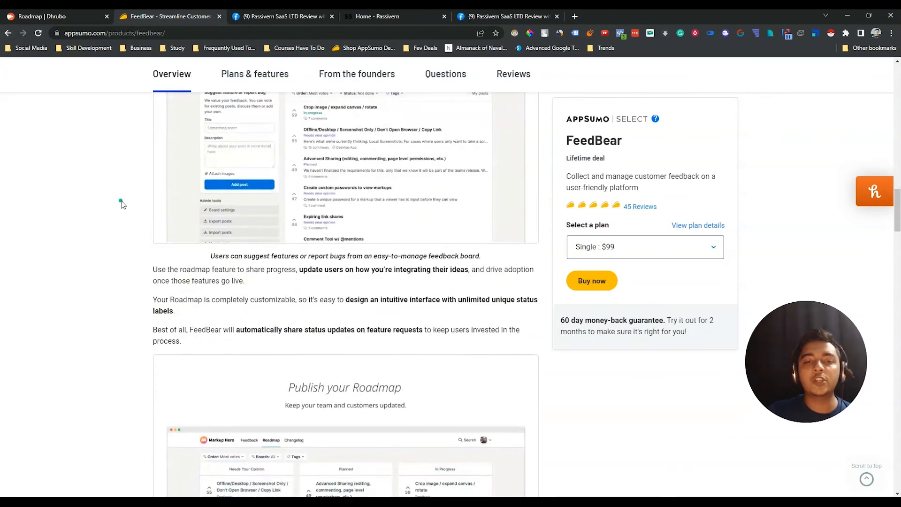
pyautogui.scroll(-15, 121, 203)
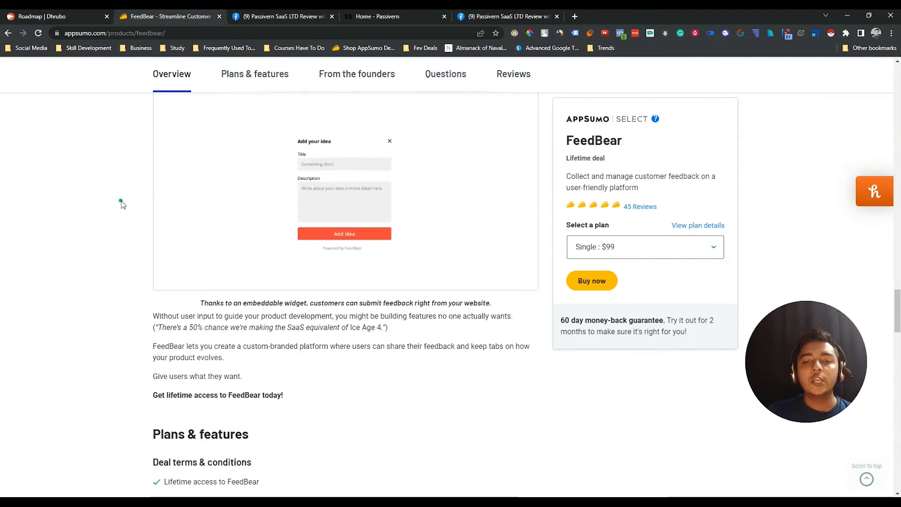
pyautogui.scroll(-6, 122, 203)
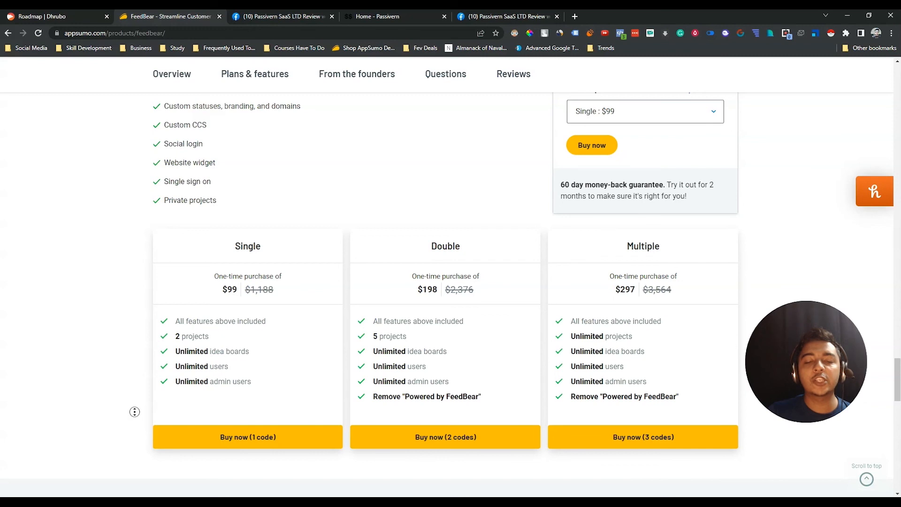
# Go back to the beginning of the AppSumo deal page, check the Passivern SaaS LTD Review Facebook group, and return to the deal.
pyautogui.scroll(15, 139, 391)
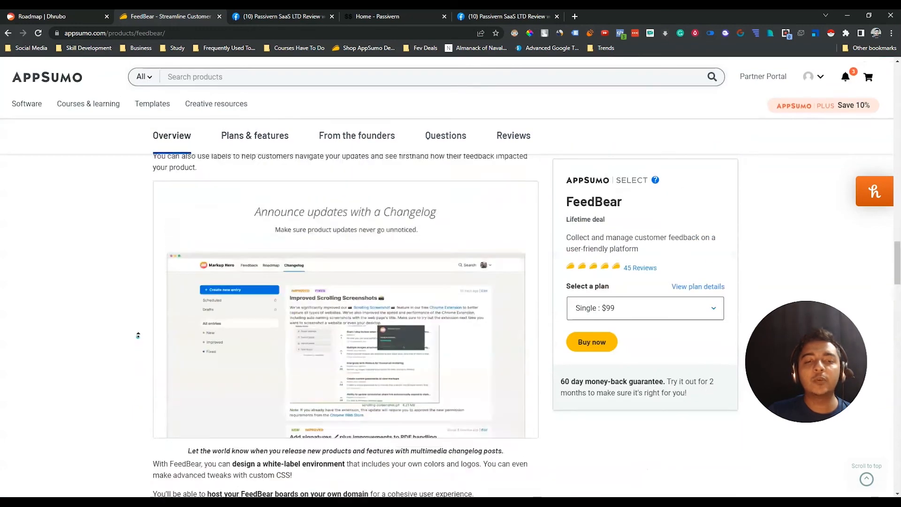
pyautogui.scroll(12, 138, 335)
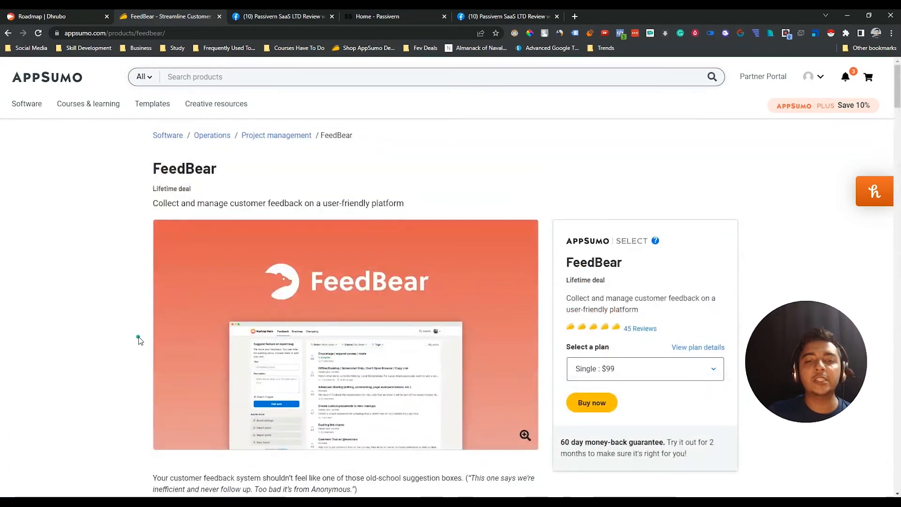
pyautogui.click(384, 17)
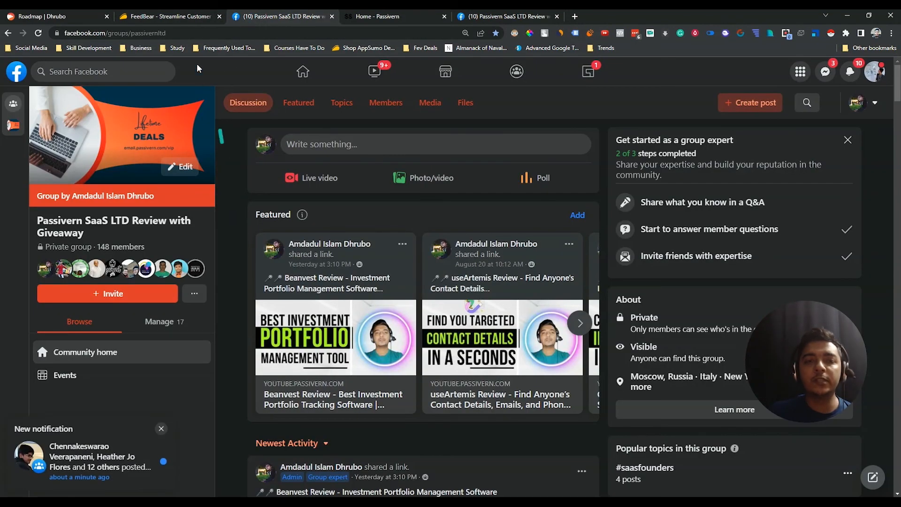
pyautogui.click(164, 17)
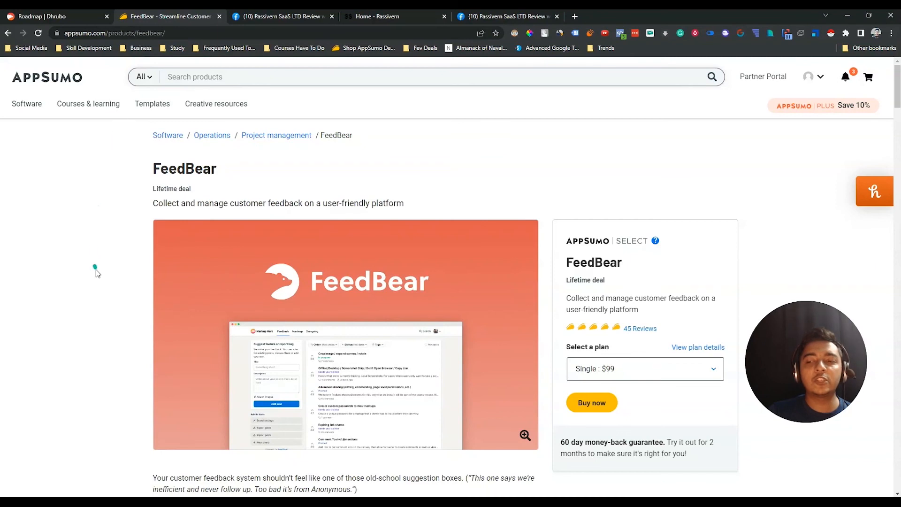